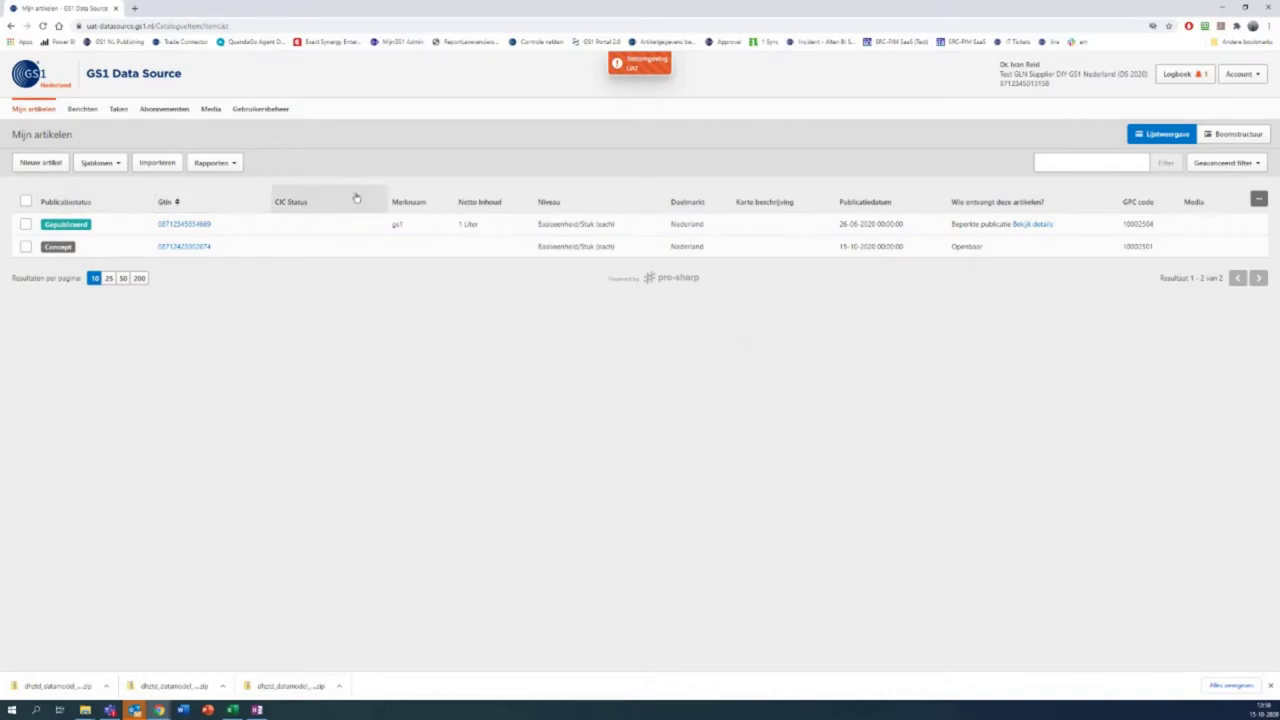
Customize the article list columns by hiding Merknaam, showing Variant, and placing "Wie ontvangt deze artikelen?" directly after Gtin.
click(1258, 198)
click(1144, 240)
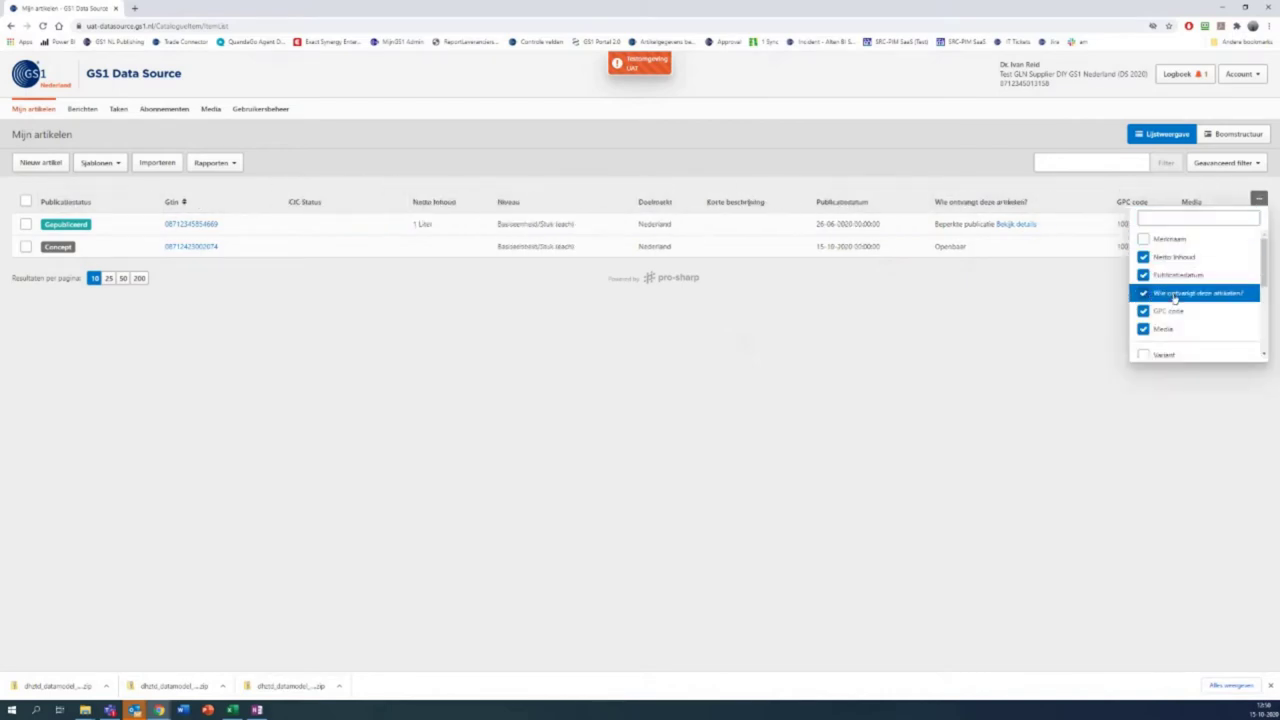
scroll(1164, 308, down, 1)
click(1143, 305)
click(1091, 337)
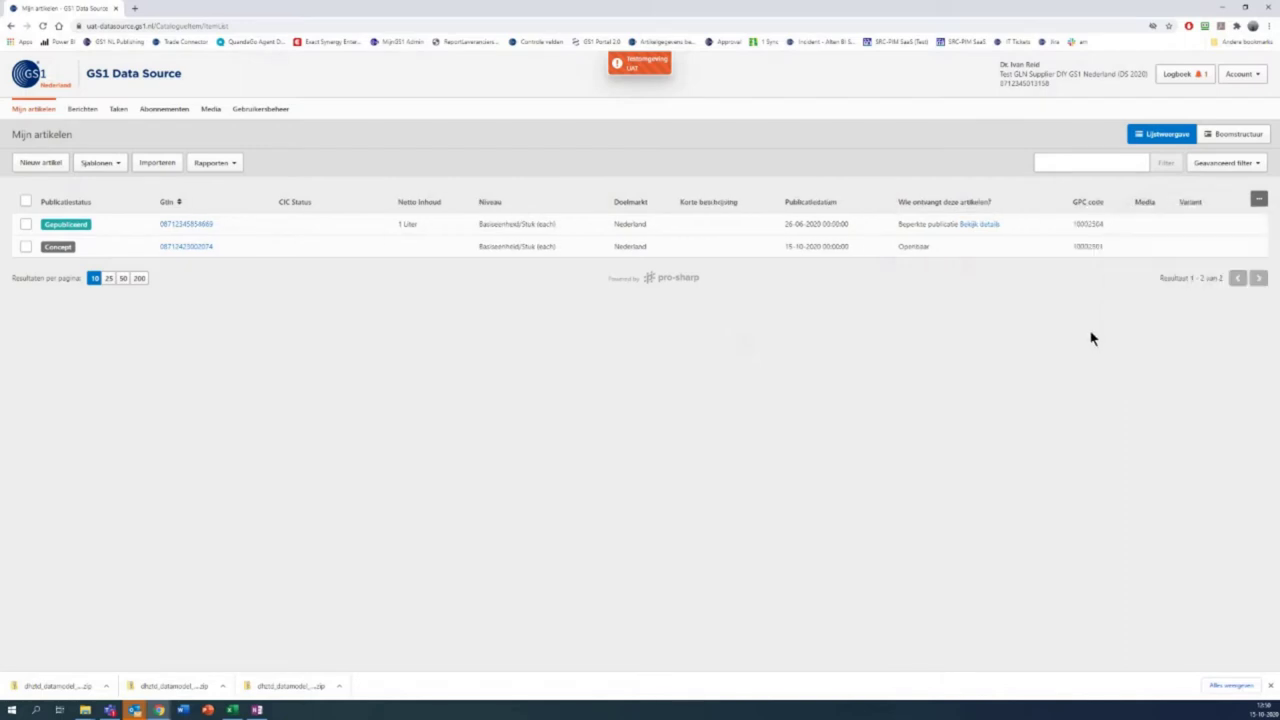
drag(985, 201, 345, 210)
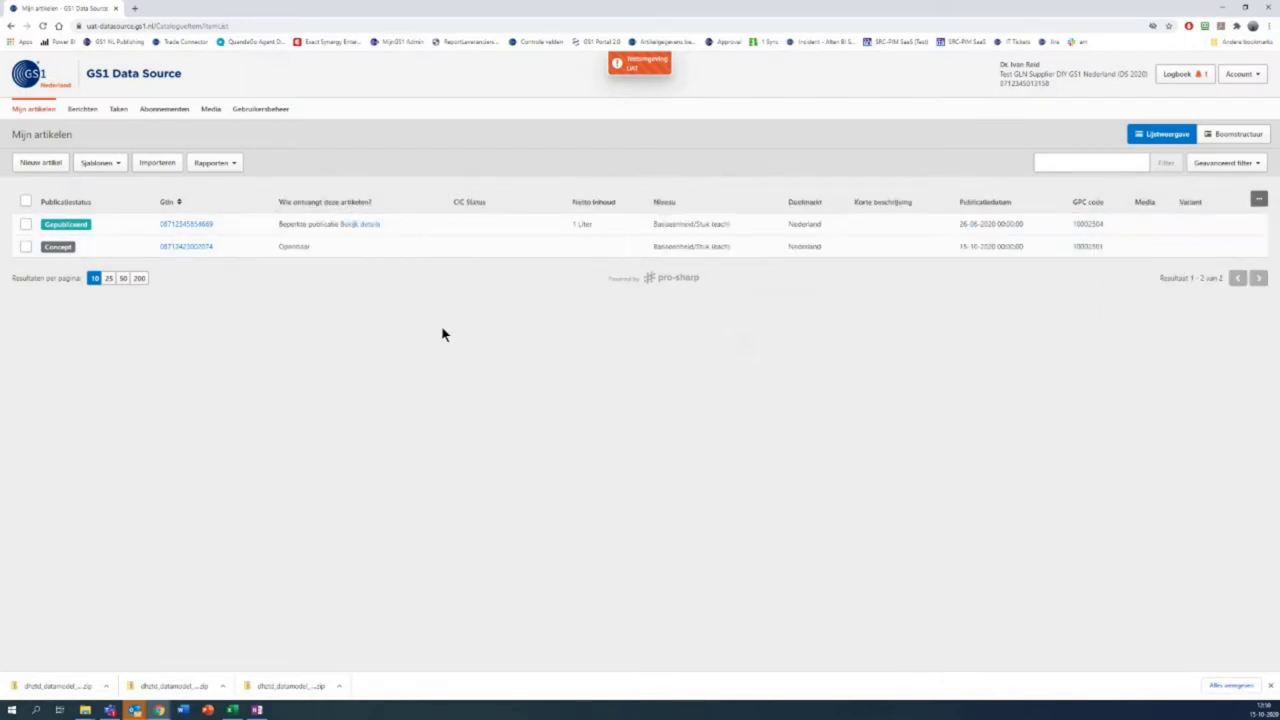
Look through the Berichten, Taken, Abonnementen, Media and Gebruikersbeheer pages, ending back at Mijn artikelen.
click(81, 110)
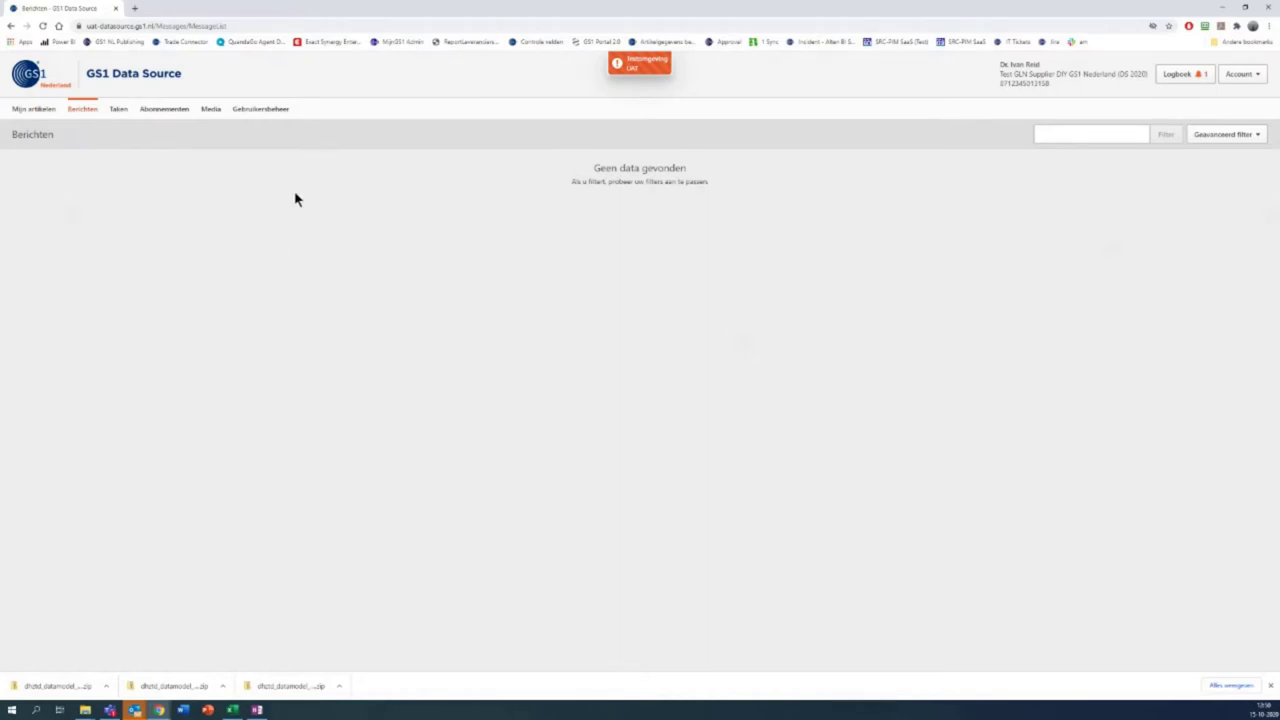
click(118, 110)
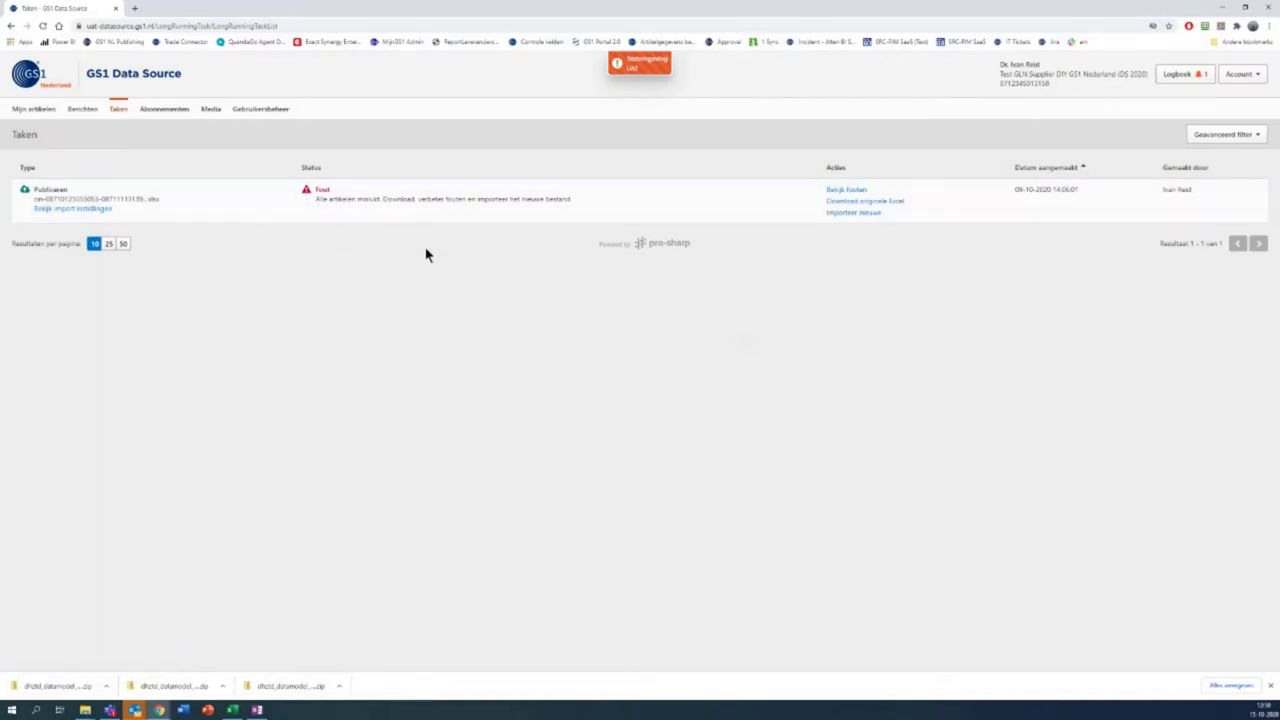
click(166, 110)
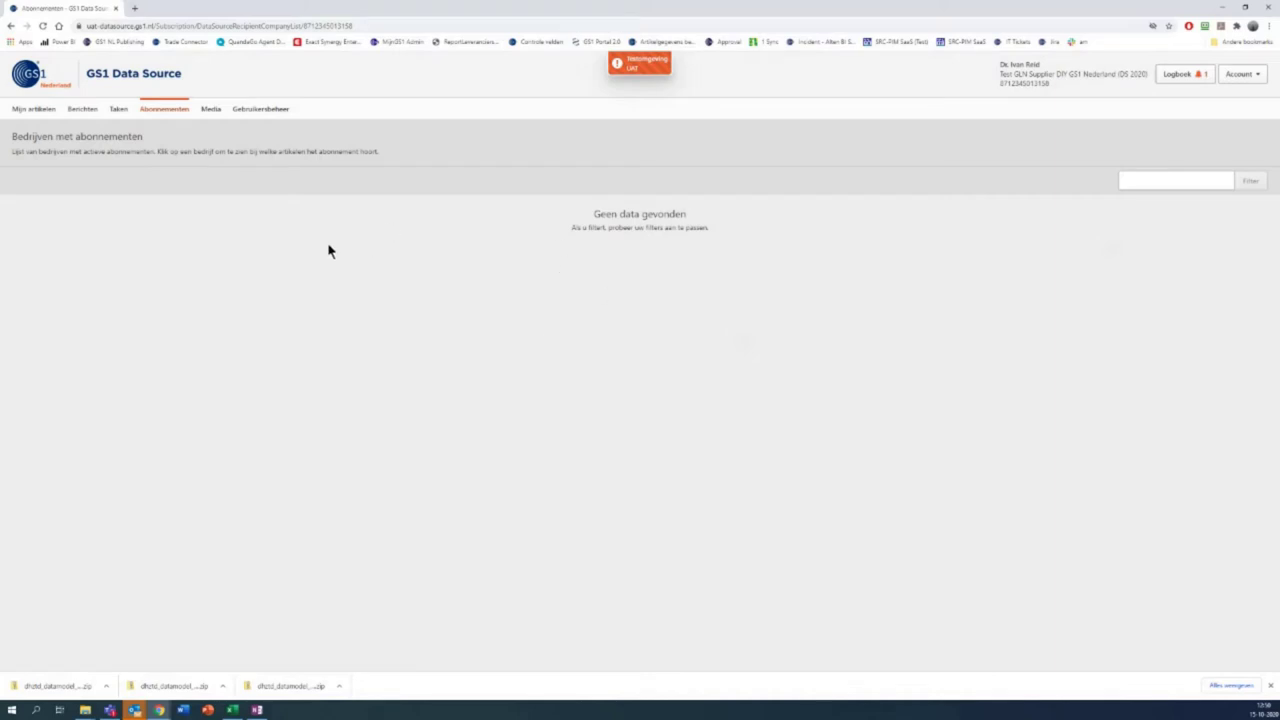
click(210, 110)
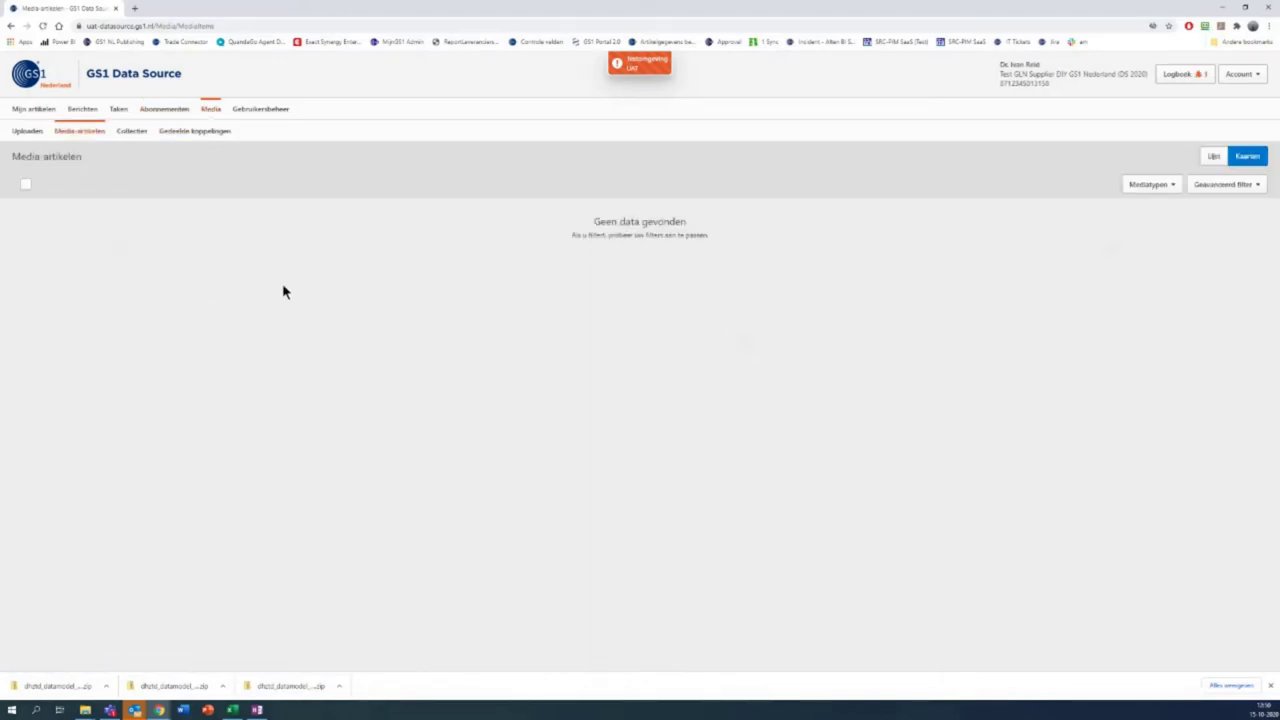
click(261, 111)
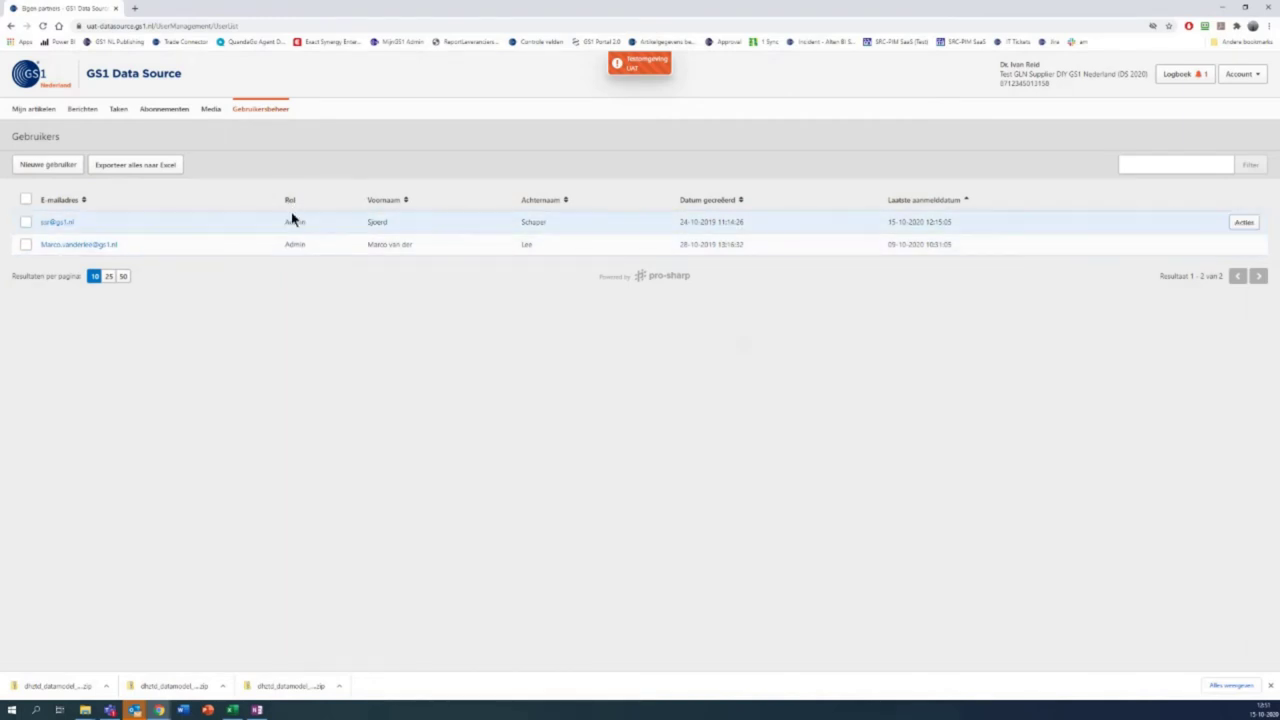
click(39, 111)
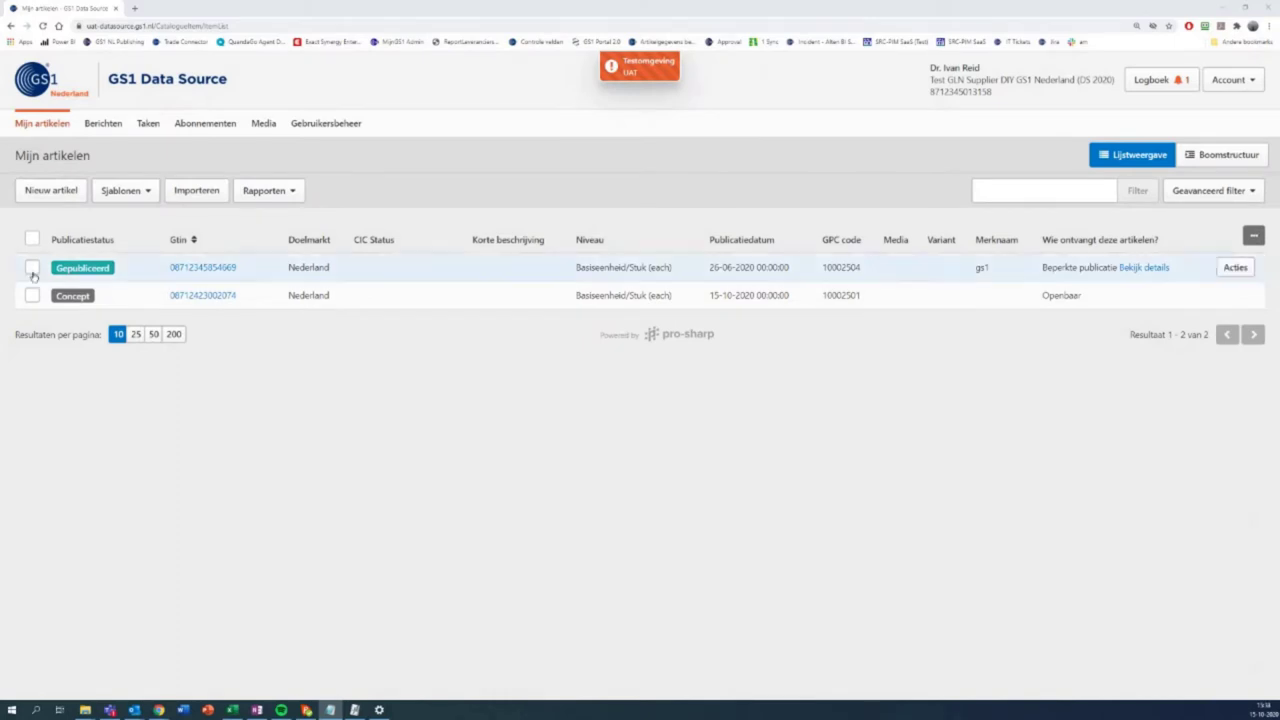
click(79, 198)
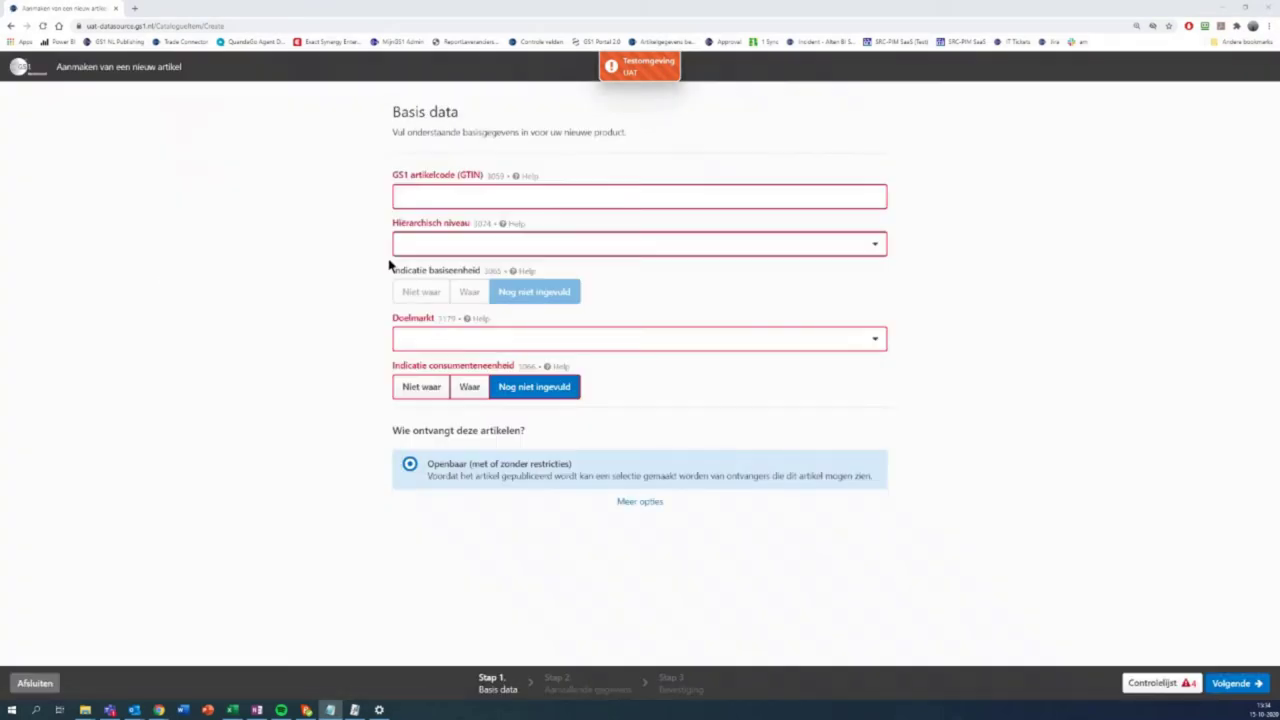
click(457, 196)
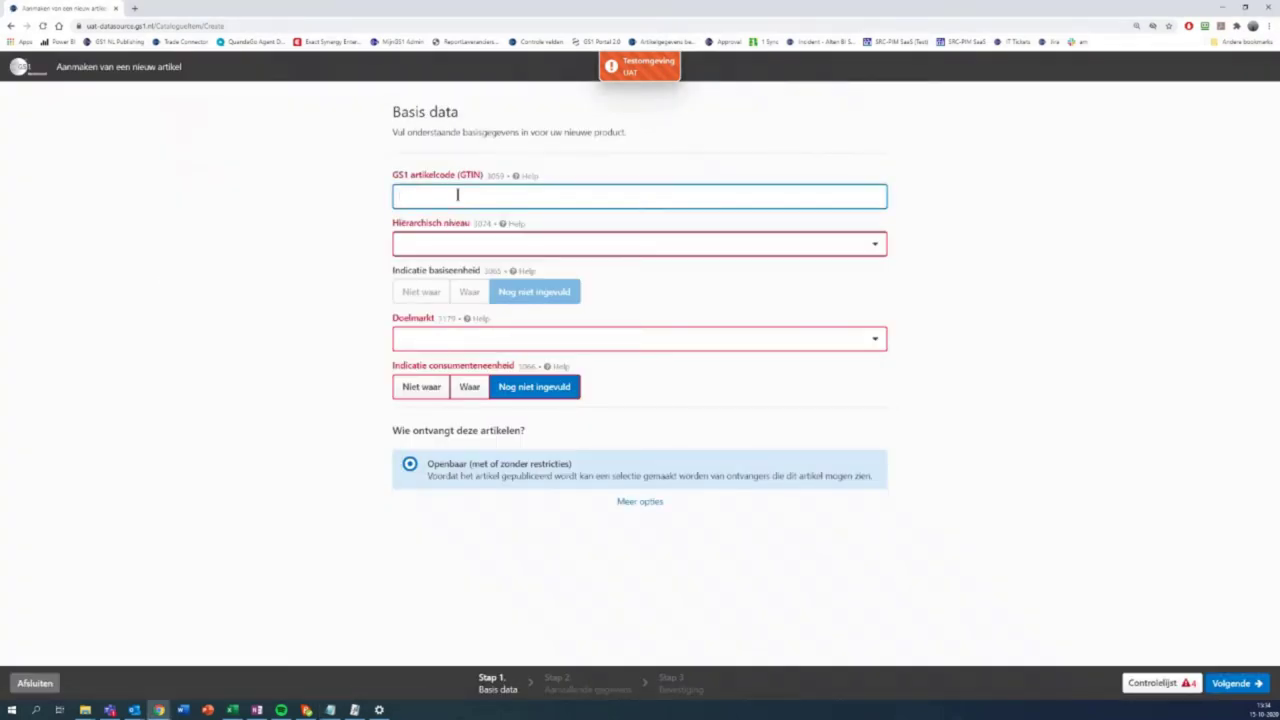
key(ctrl+v)
click(468, 247)
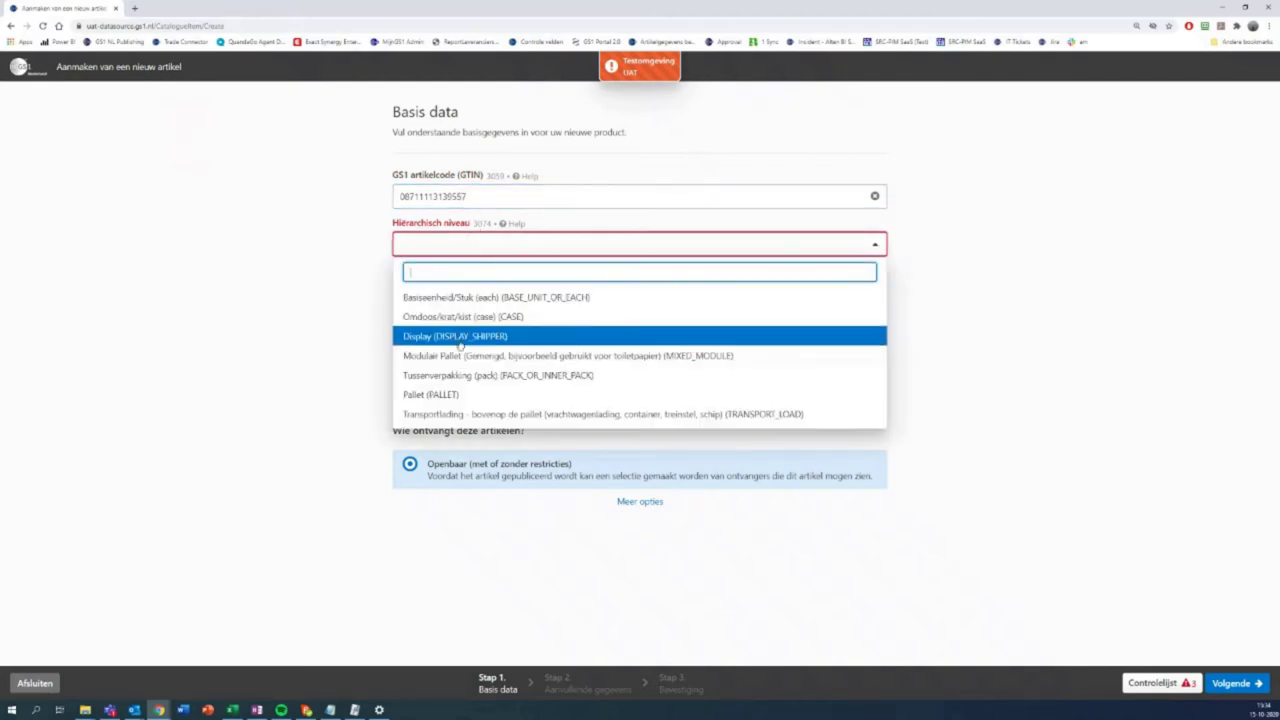
click(487, 297)
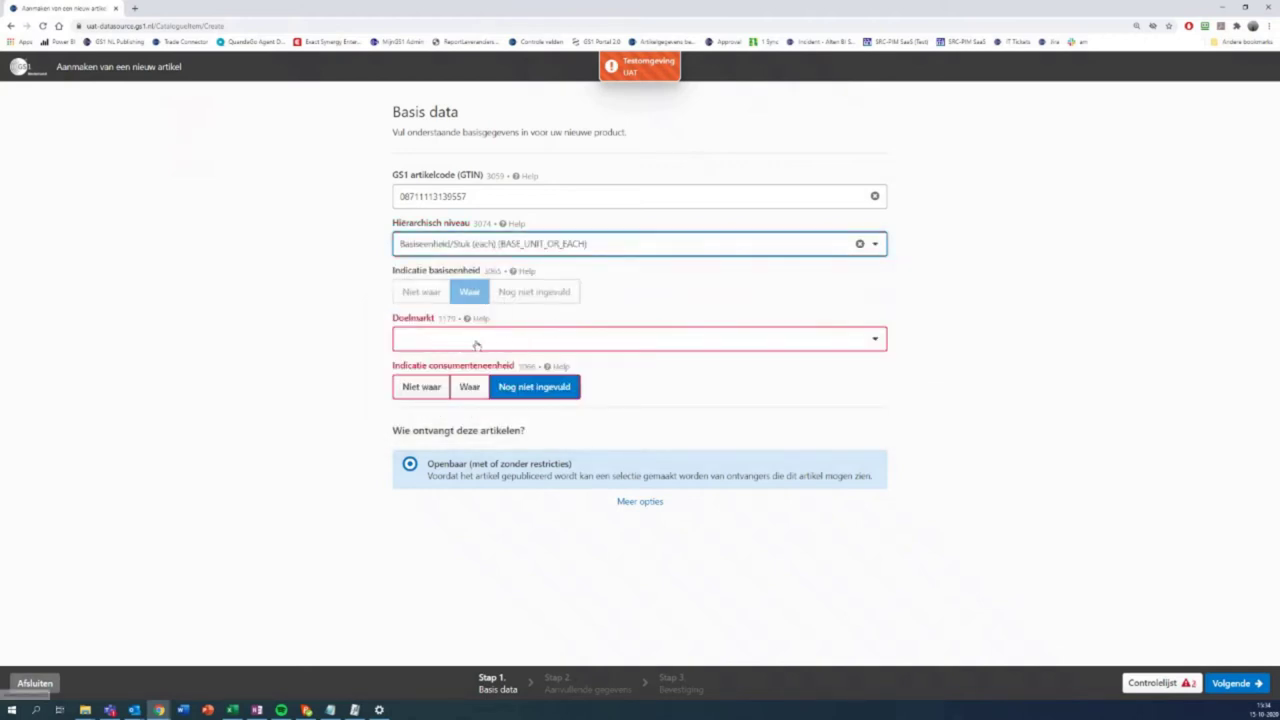
Set Doelmarkt to Nederland (528) and Indicatie consumenteneenheid to Waar, completing the Basis data step.
click(476, 345)
text(nede)
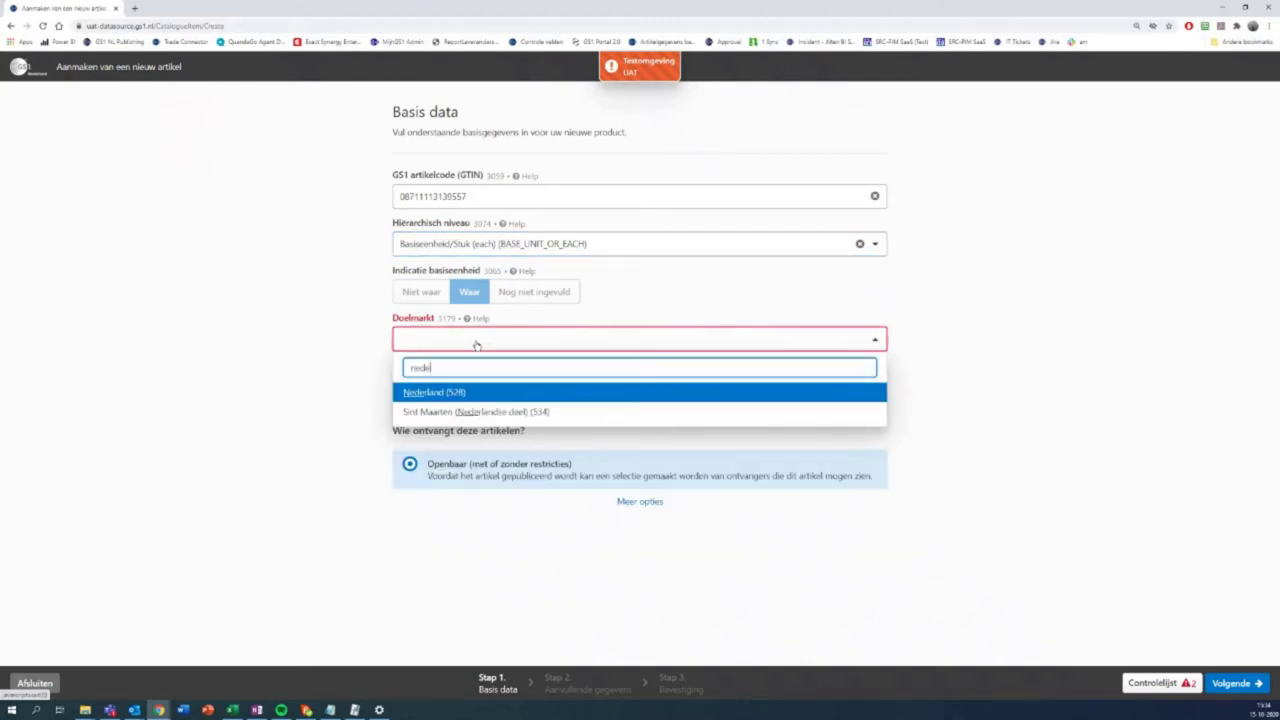
text(rland (528)
click(455, 396)
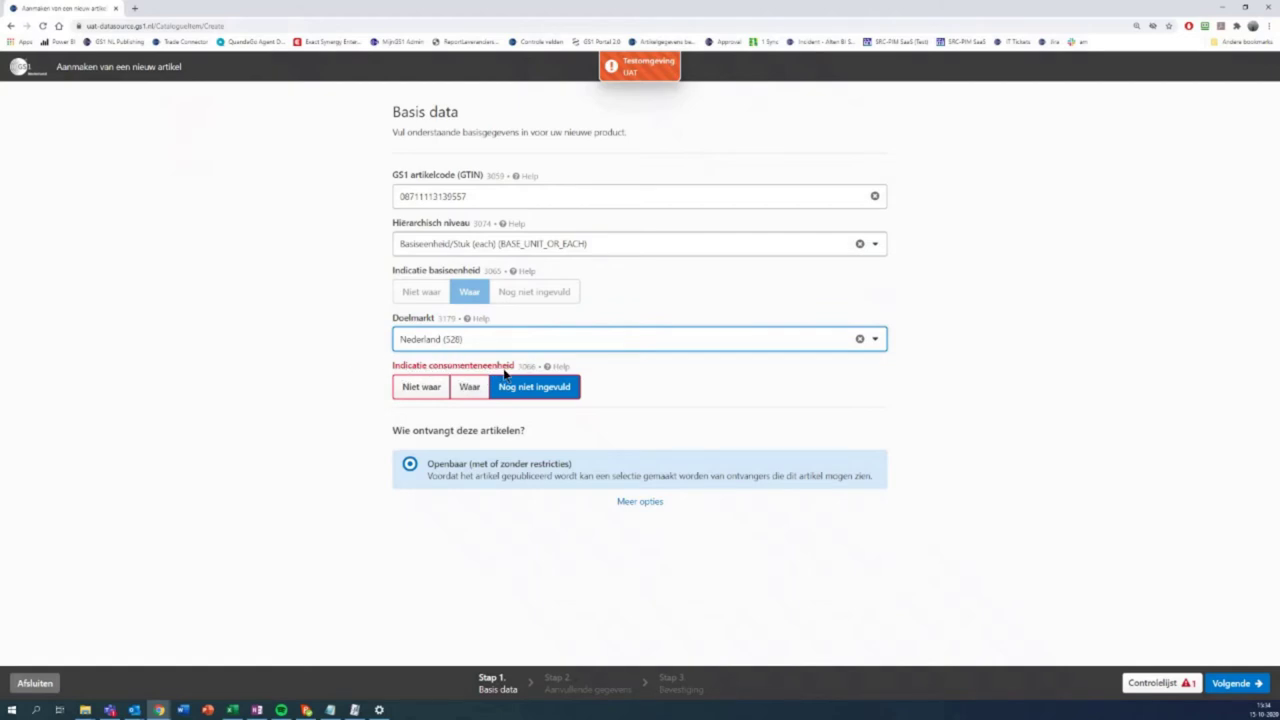
click(474, 388)
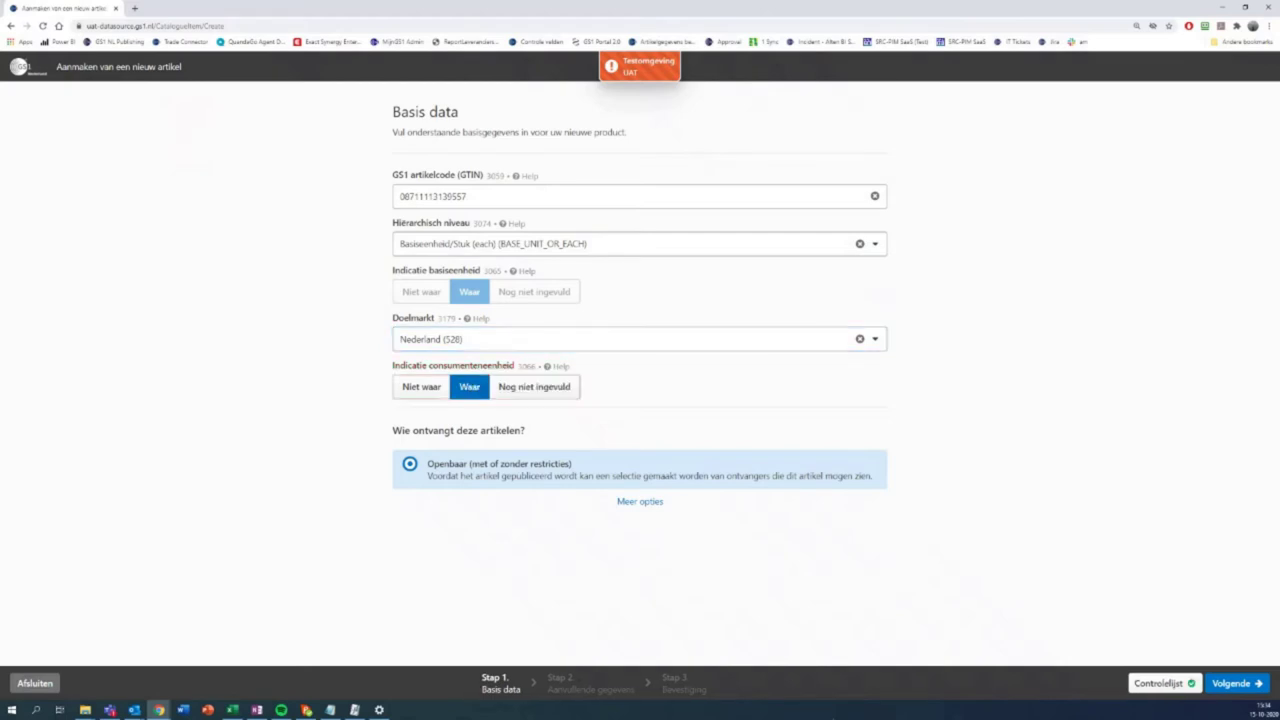
click(1236, 684)
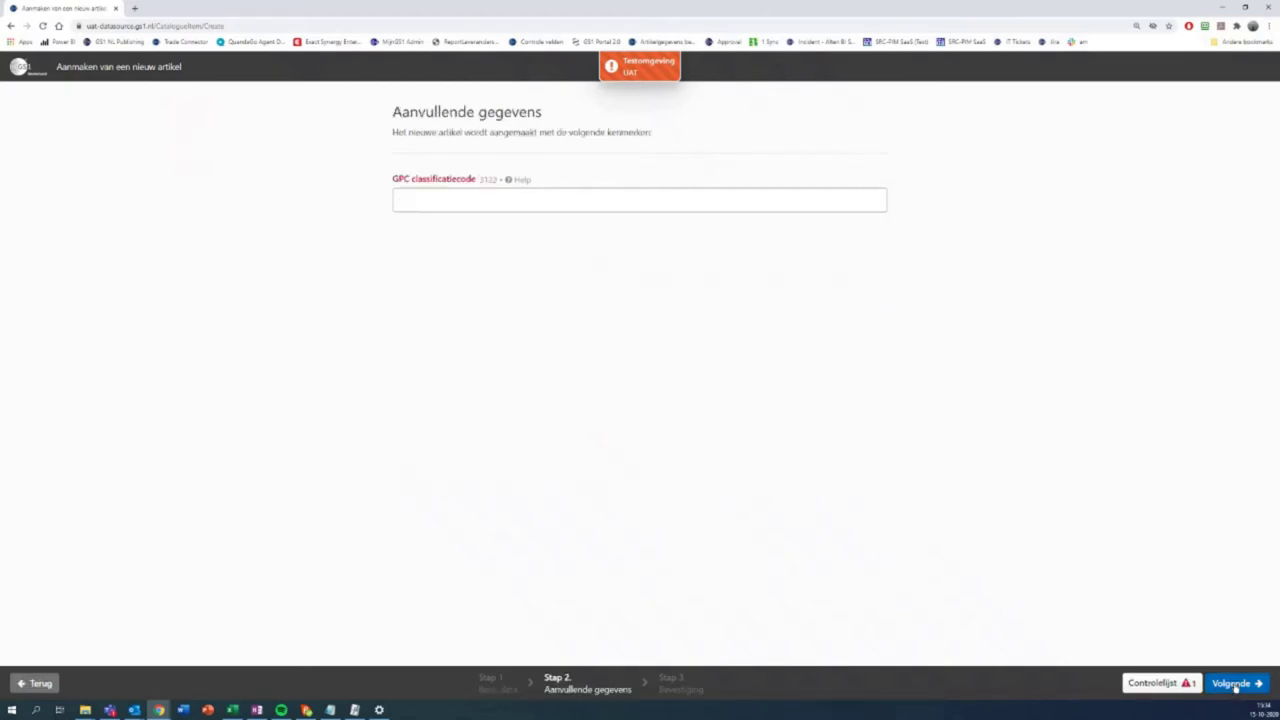
Search the GPC classifications for "verven", assign Verven/Voorstrijken/Vernis (10003874), and create the article.
click(432, 204)
click(420, 131)
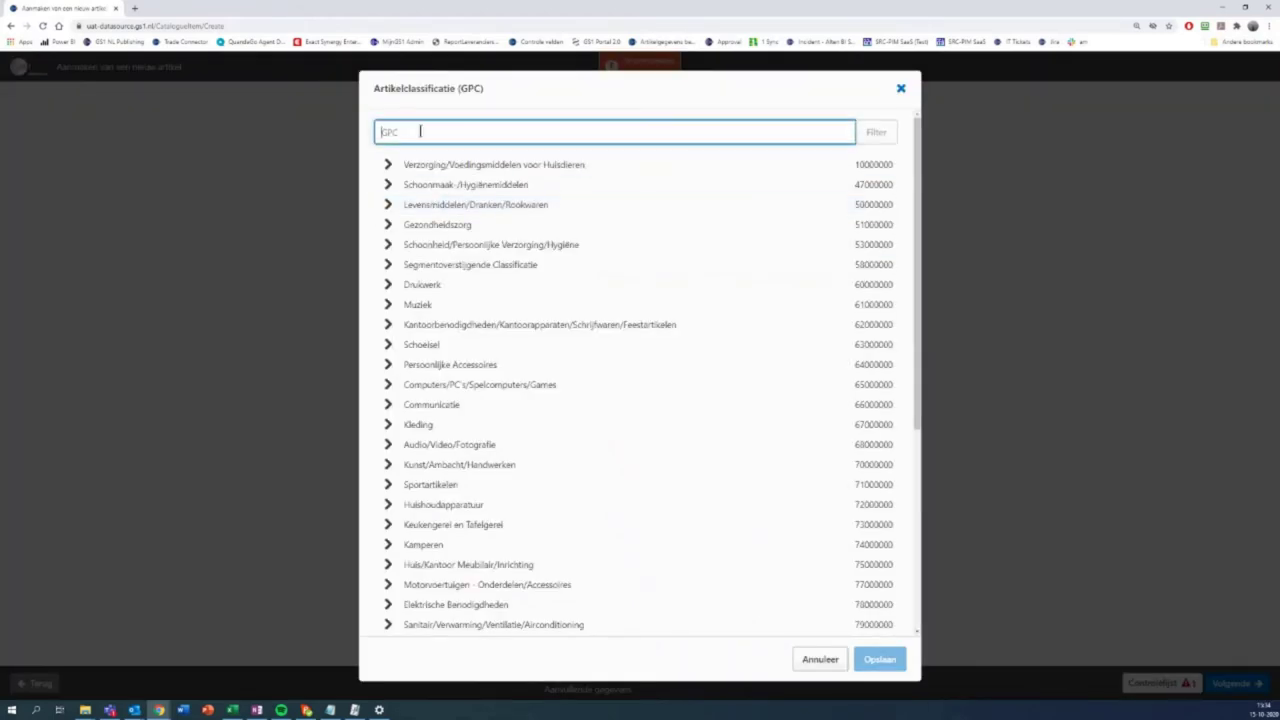
text(ve)
click(878, 132)
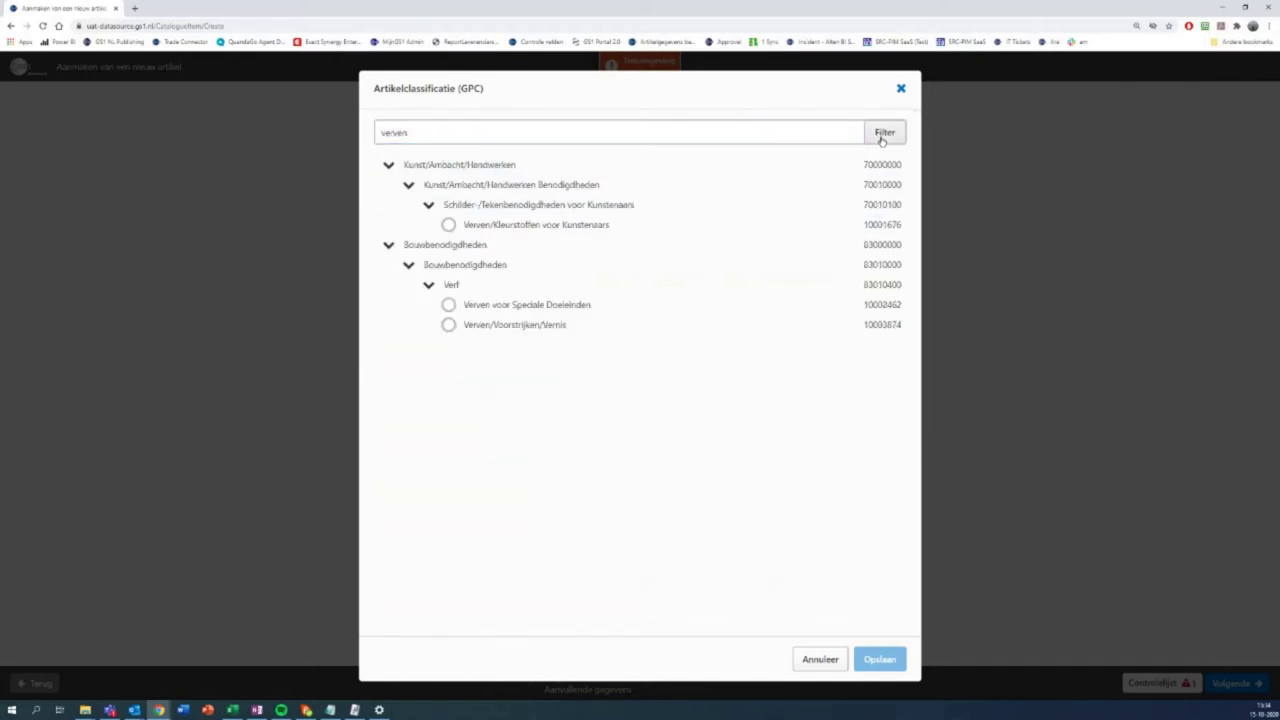
click(449, 325)
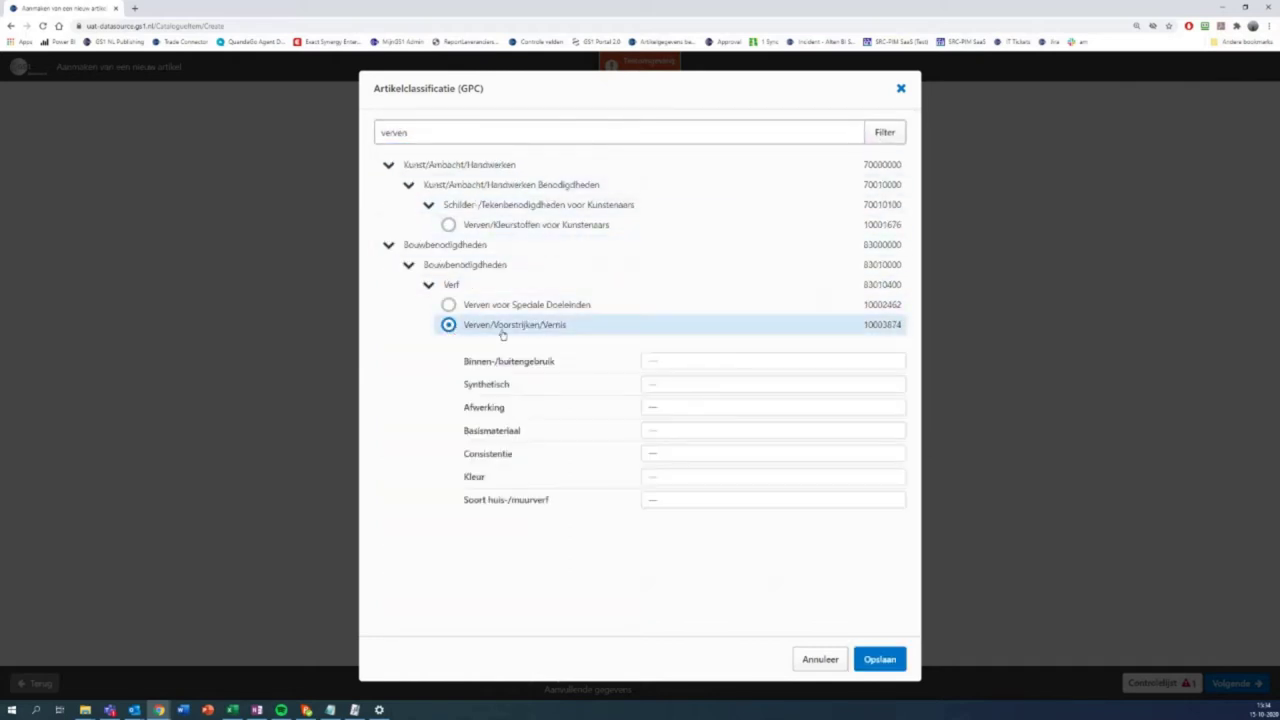
click(879, 660)
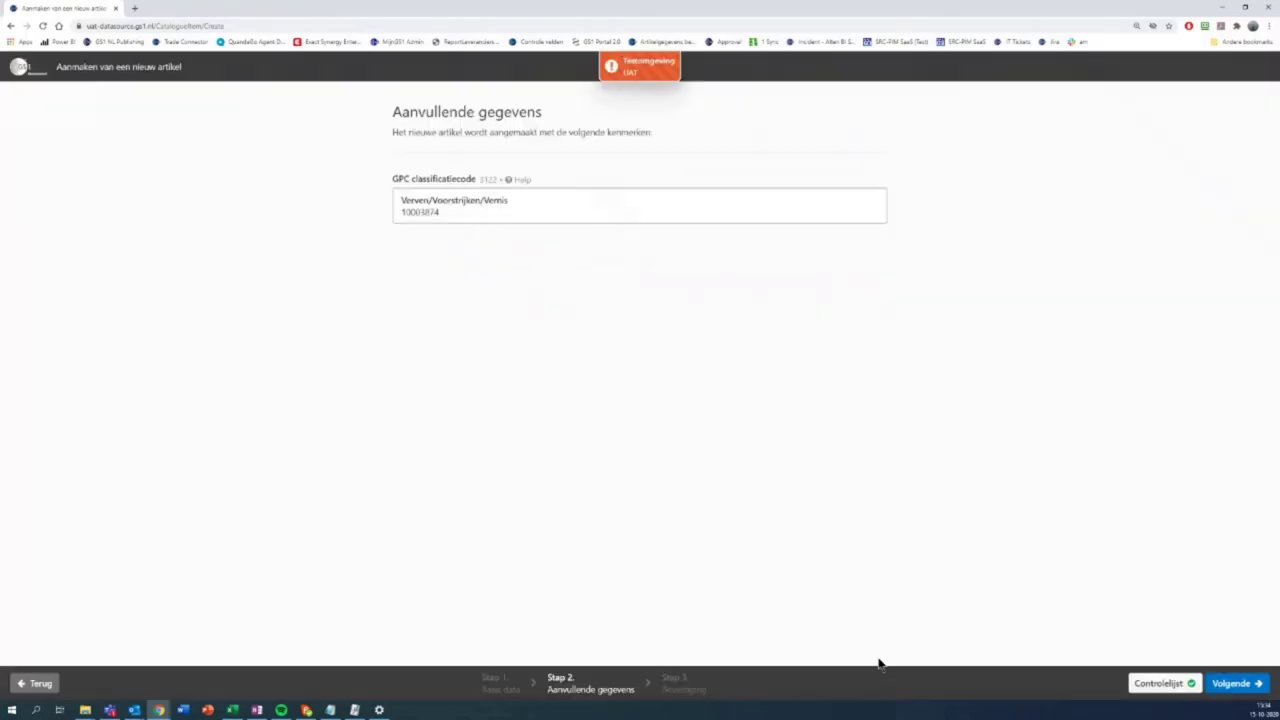
click(1232, 683)
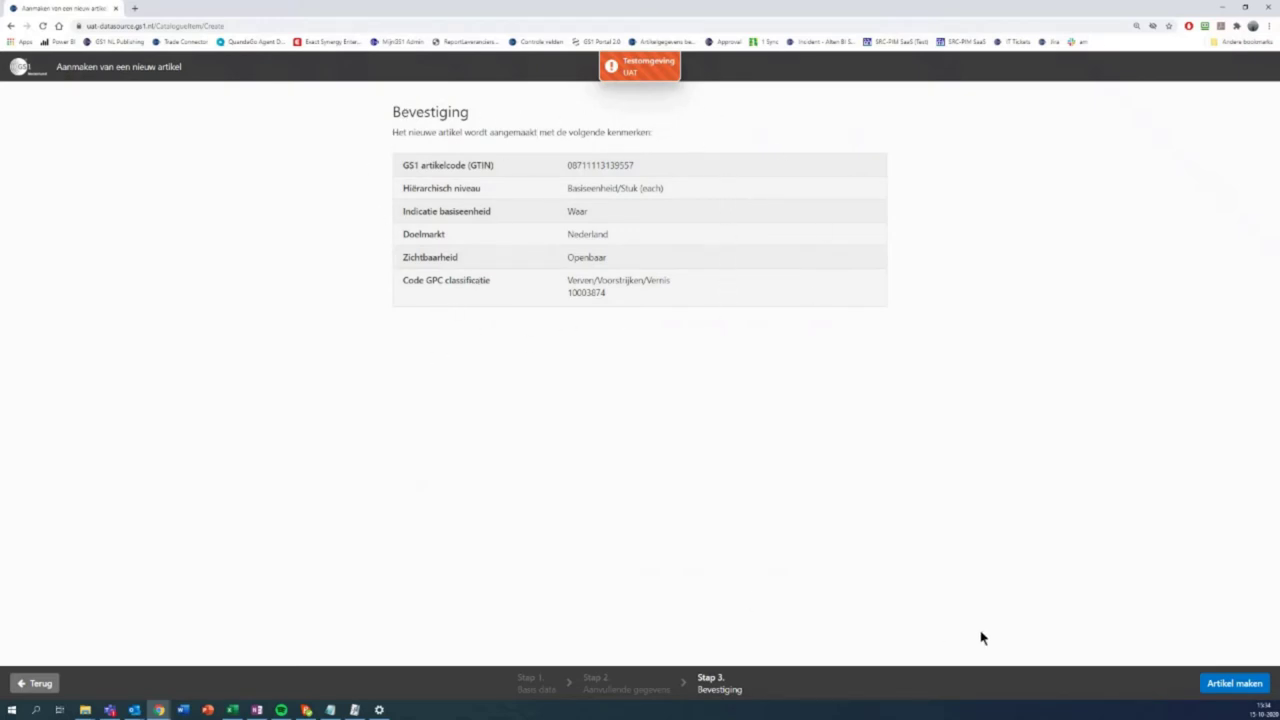
click(1228, 684)
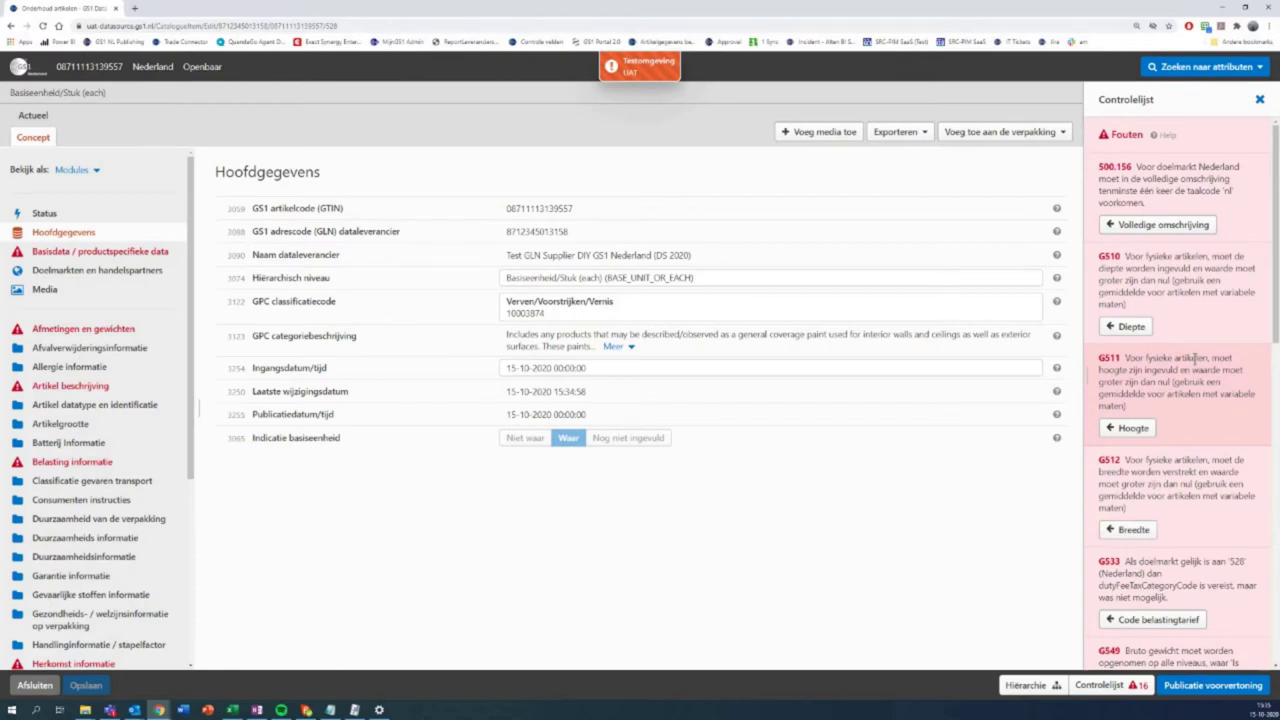
Go to the Volledige omschrijving field from its error in the Controlelijst and read the field's instructions.
click(1145, 225)
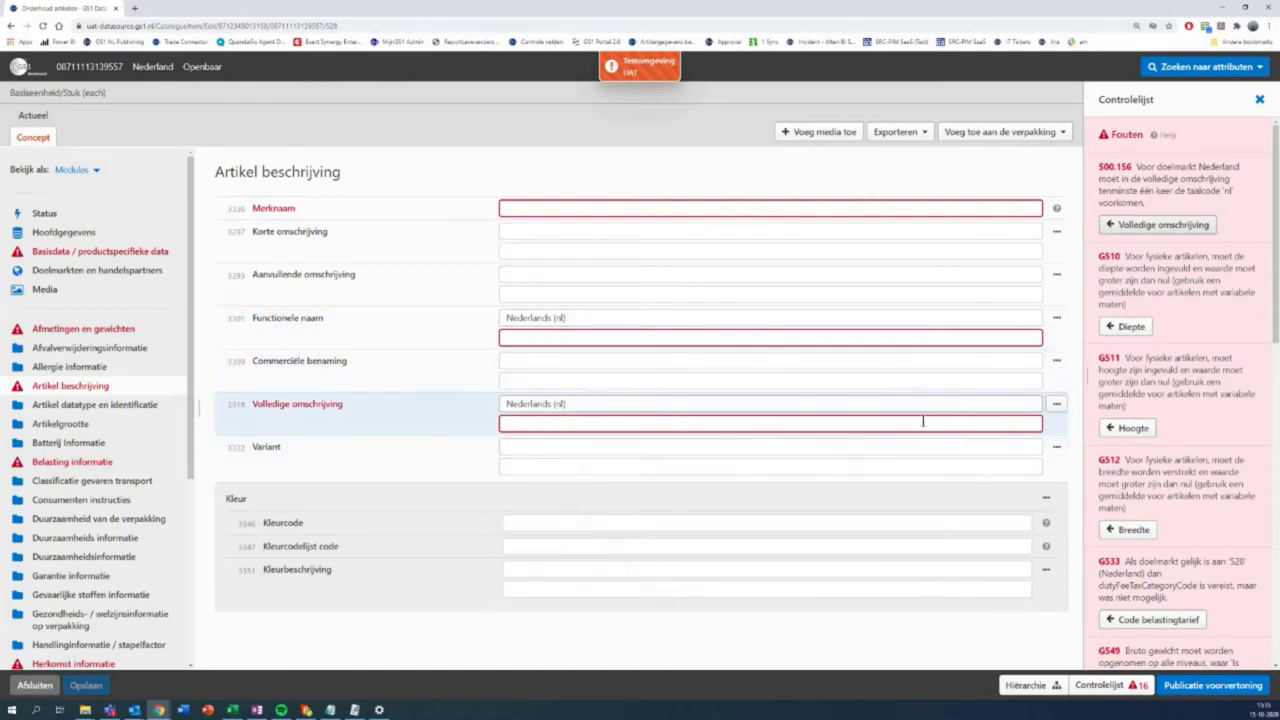
click(1056, 404)
click(961, 431)
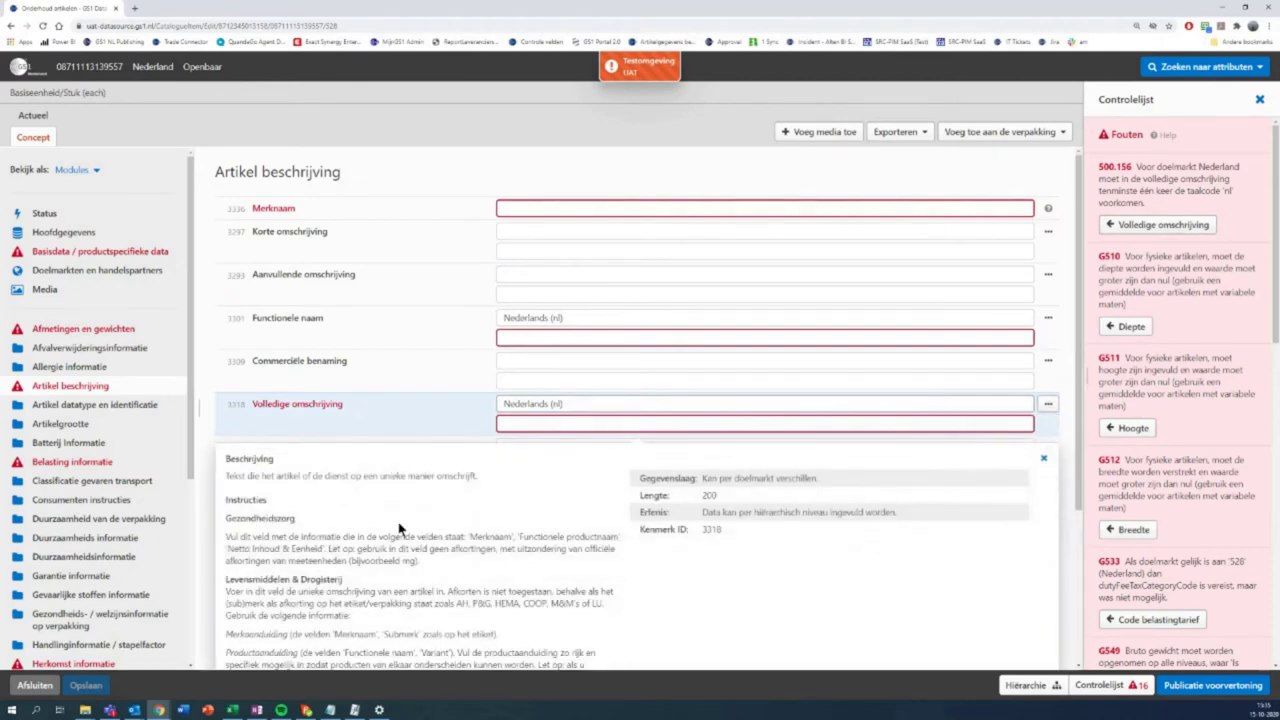
scroll(510, 580, down, 3)
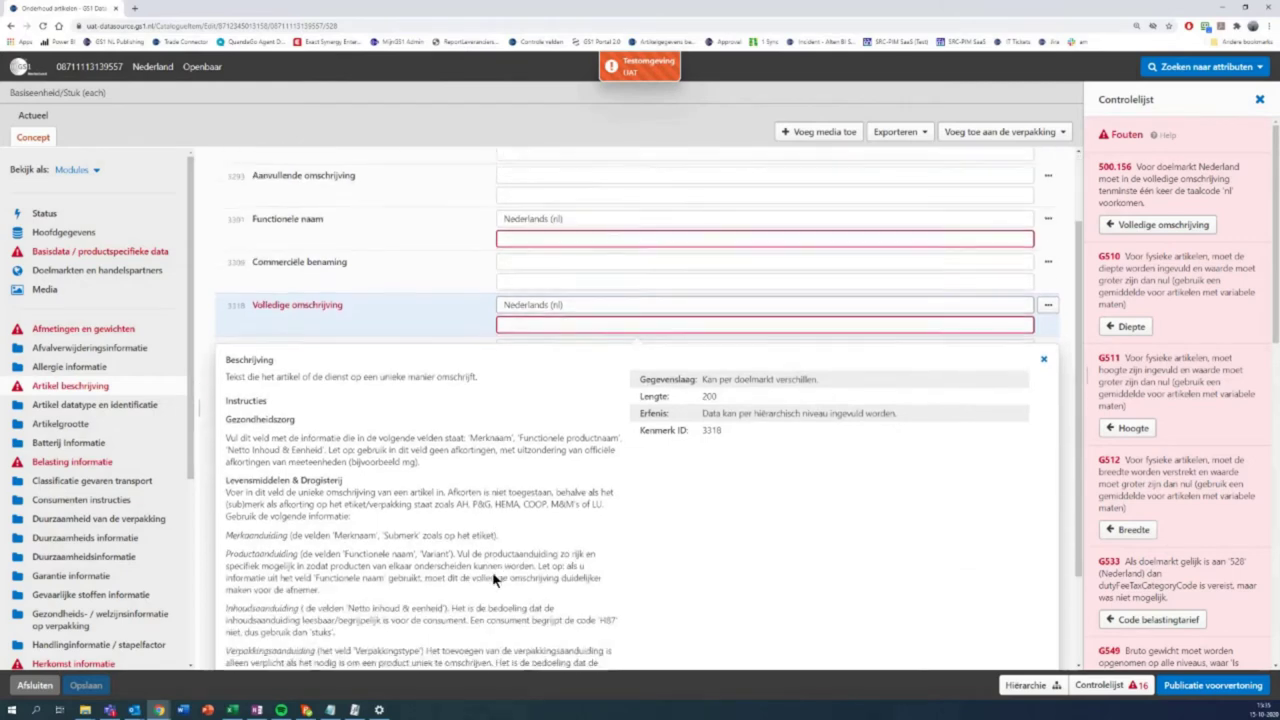
scroll(495, 575, up, 3)
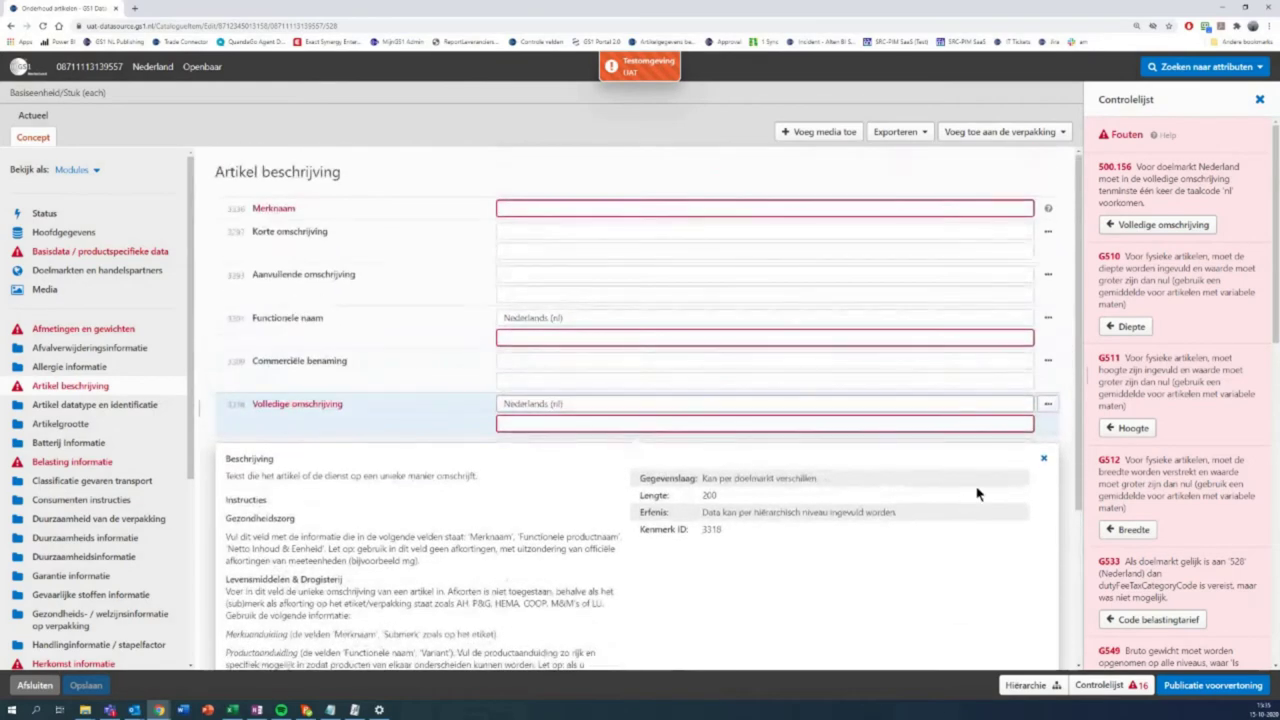
click(1044, 458)
Fill in the Dutch Volledige omschrijving with "GS1 Muurverf 5 liter Blik".
click(330, 710)
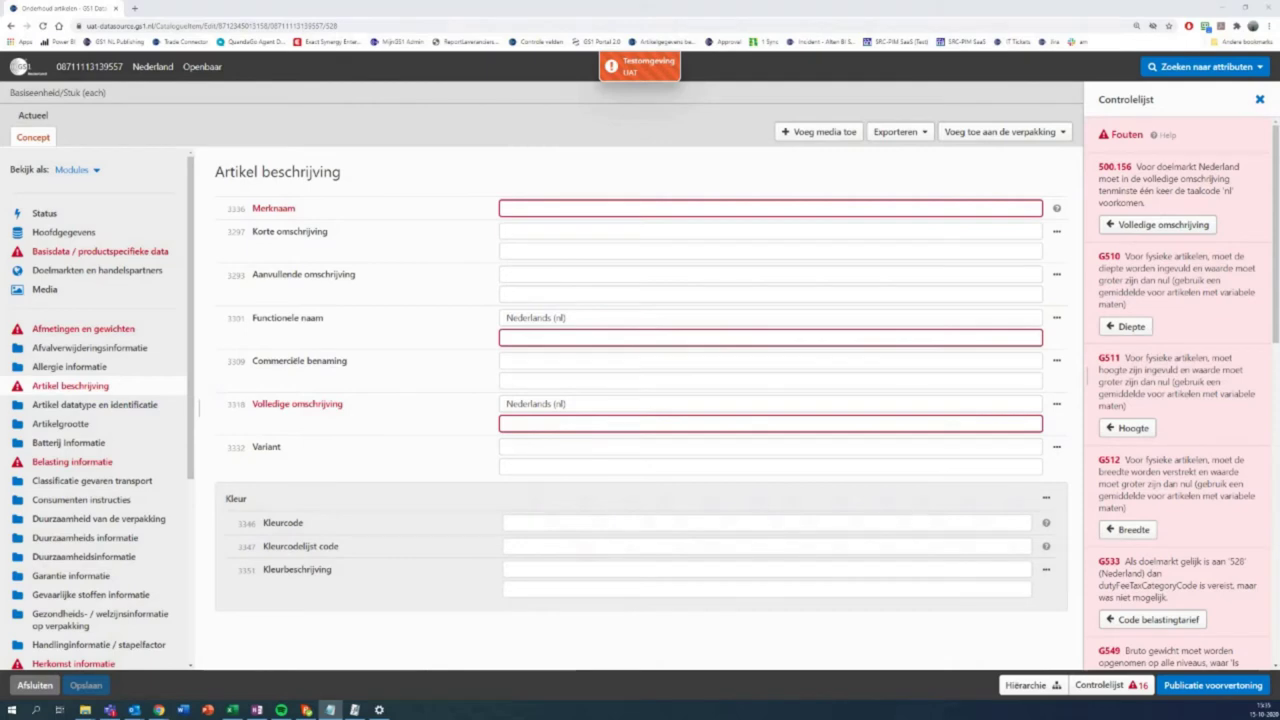
click(530, 421)
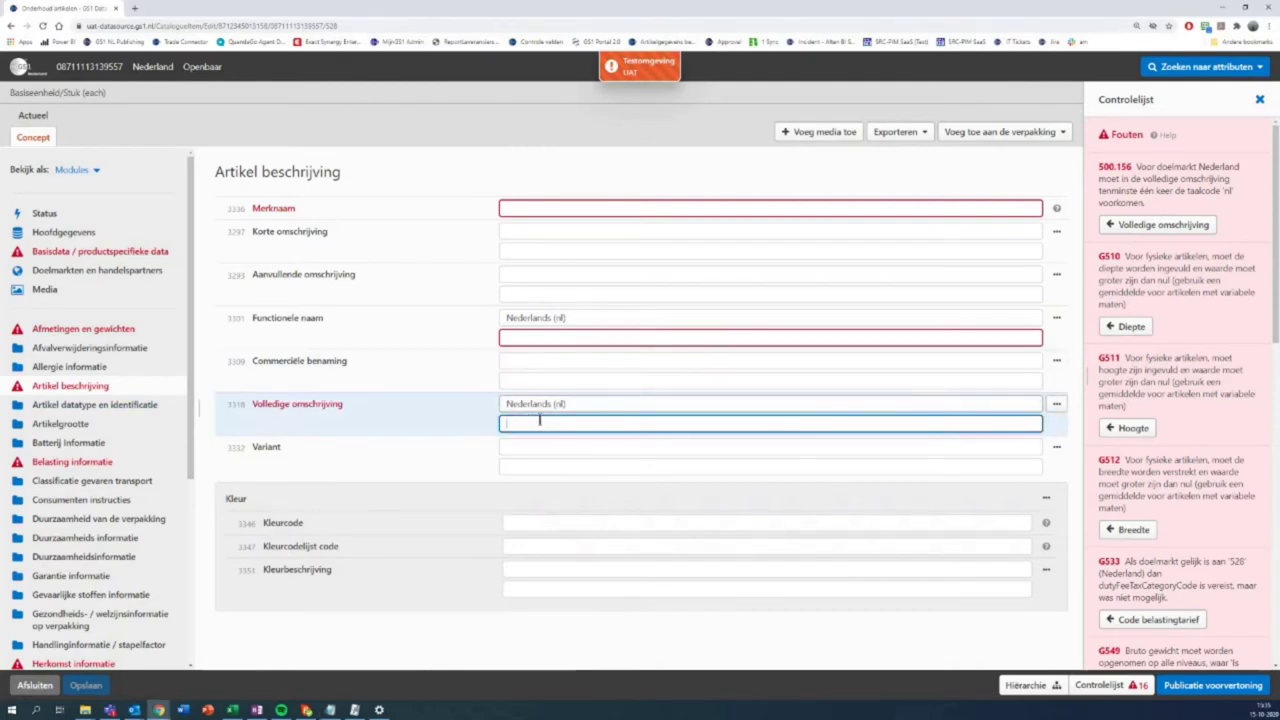
text(GS1 Muurverf 5 liter Blik)
Set Merknaam to "Gs1" and the Dutch Functionele naam to "Muurverf".
click(540, 207)
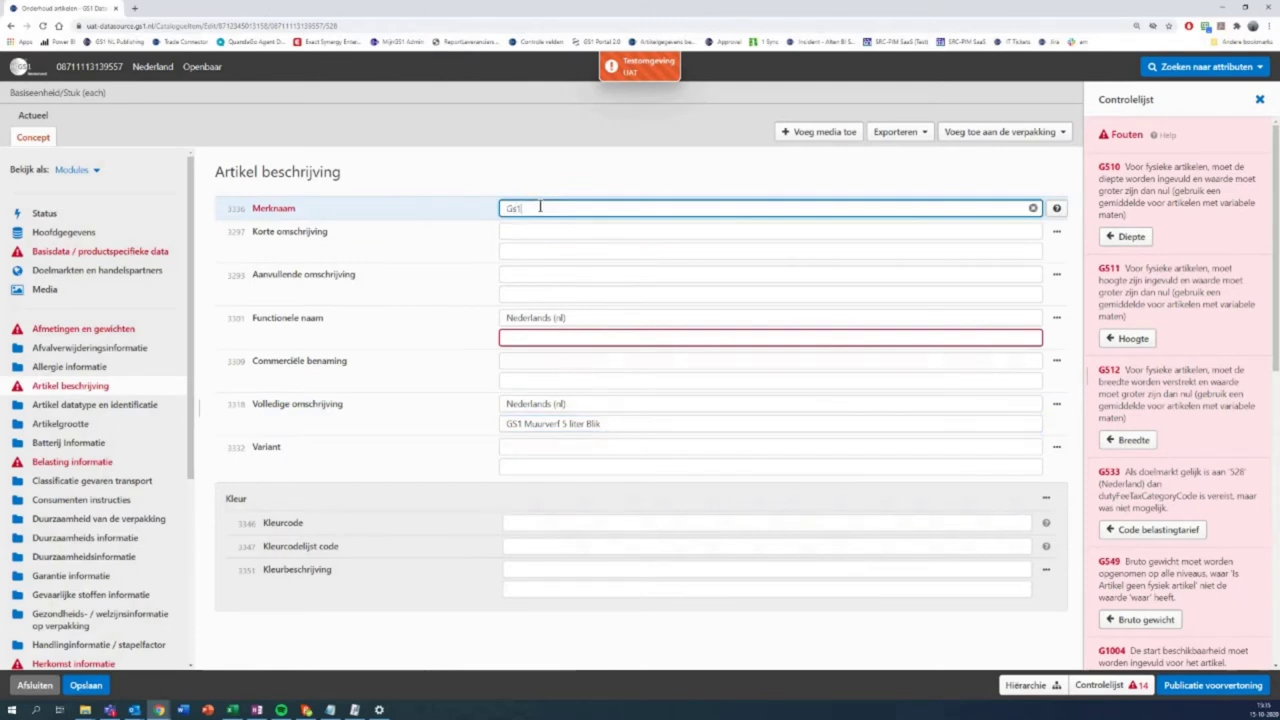
click(542, 337)
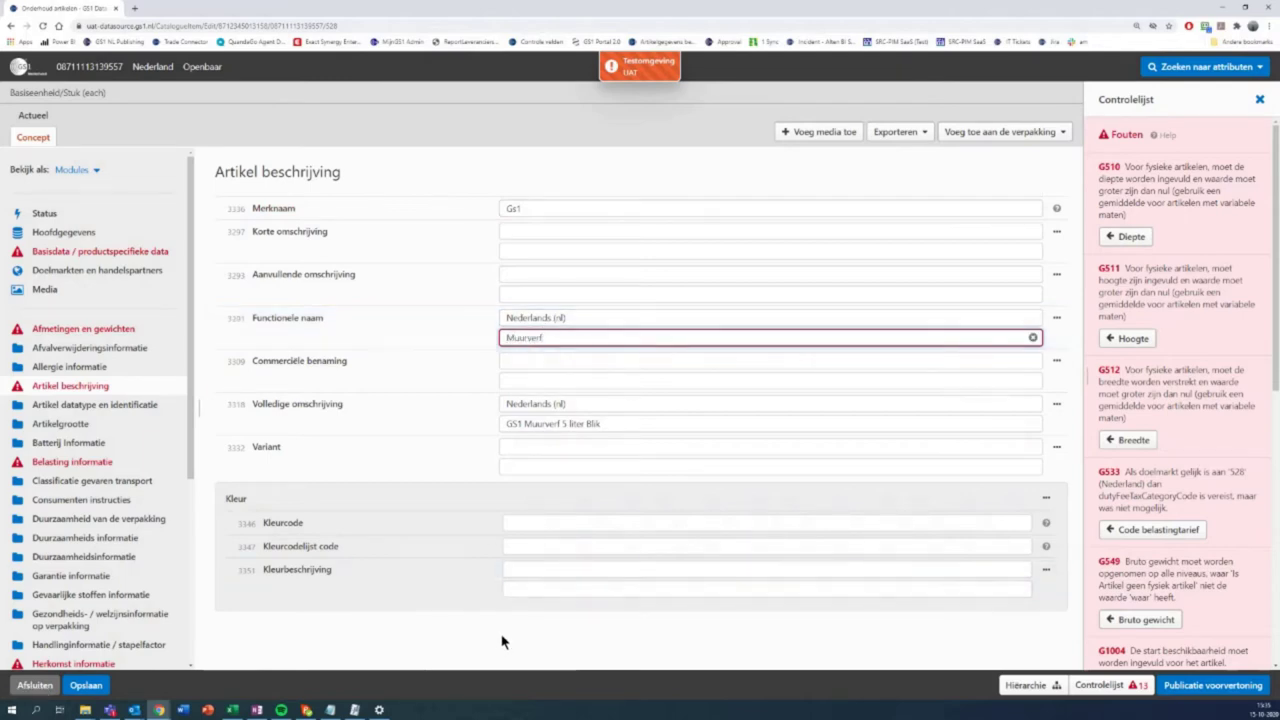
click(569, 642)
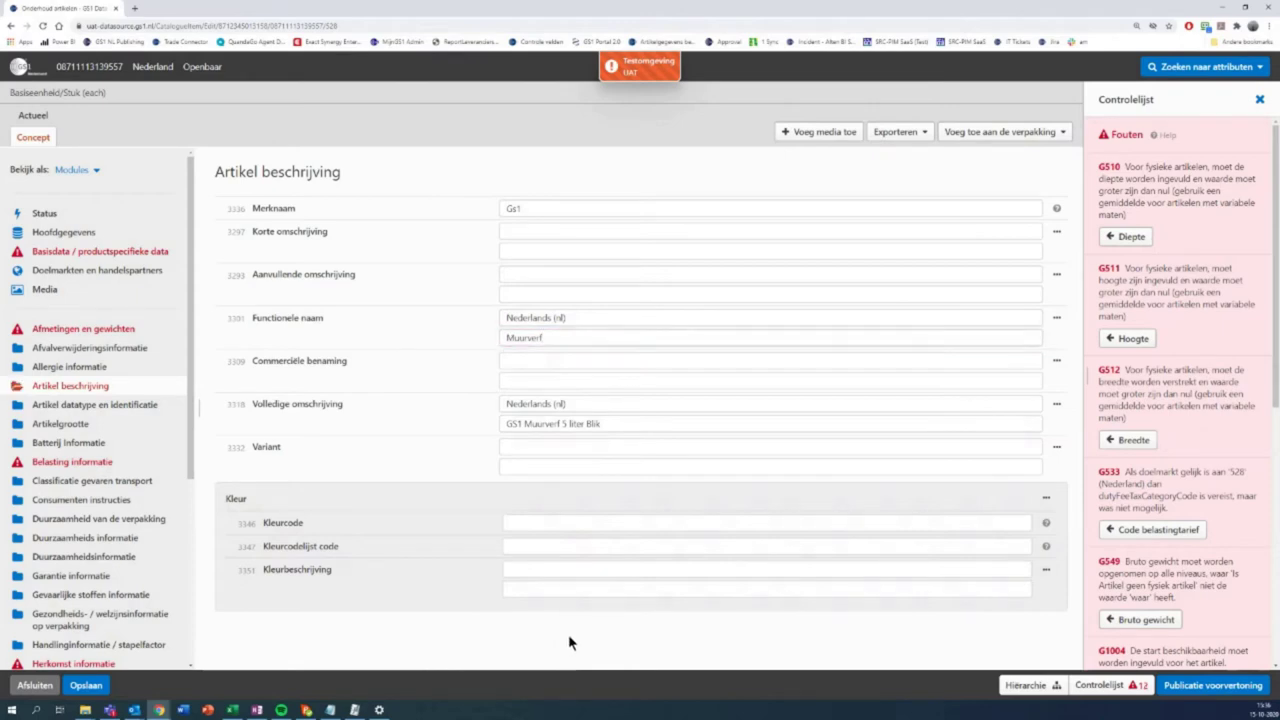
Fill in the article's dimensions: Breedte 173, Hoogte 157 and Diepte 179 millimetres.
click(1130, 236)
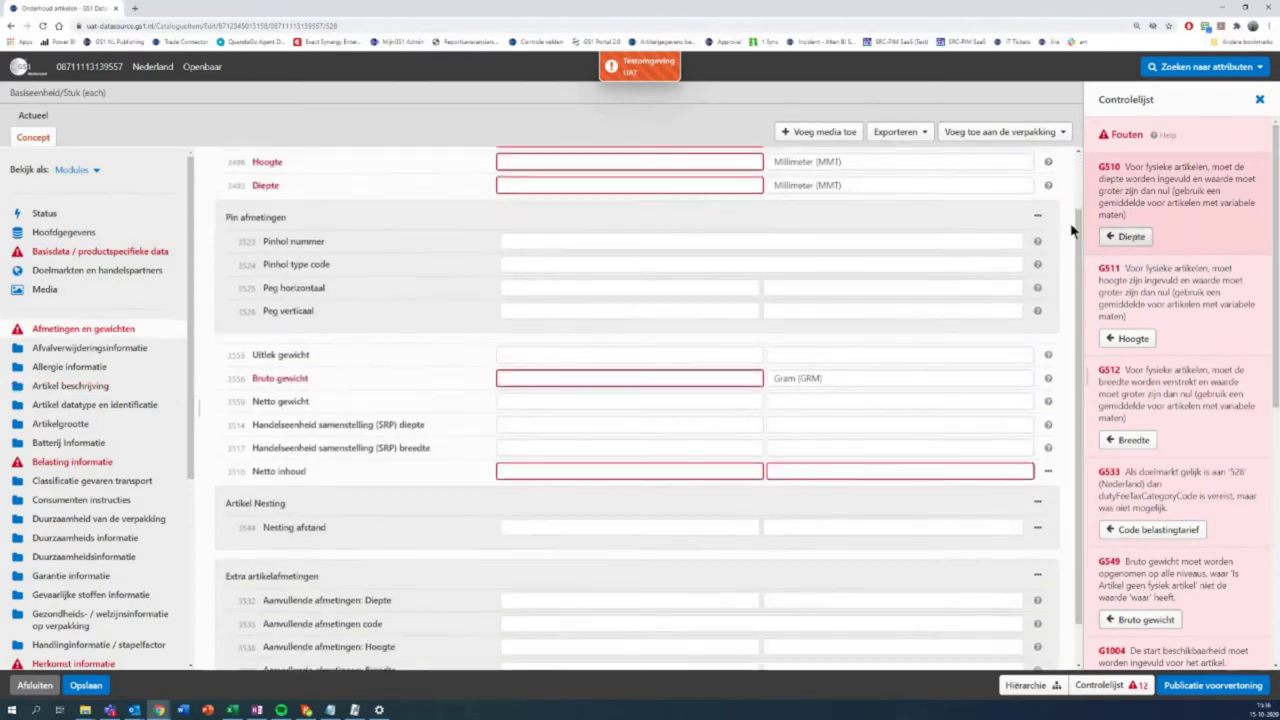
scroll(773, 300, up, 1)
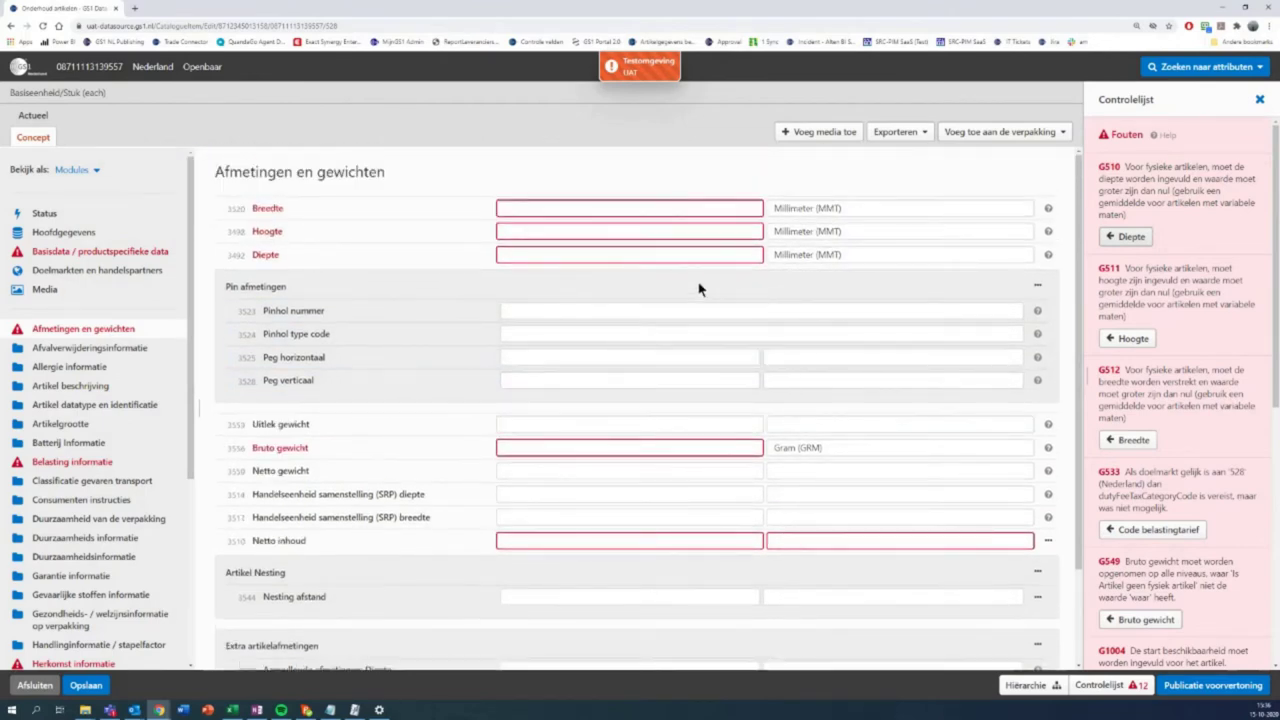
click(550, 207)
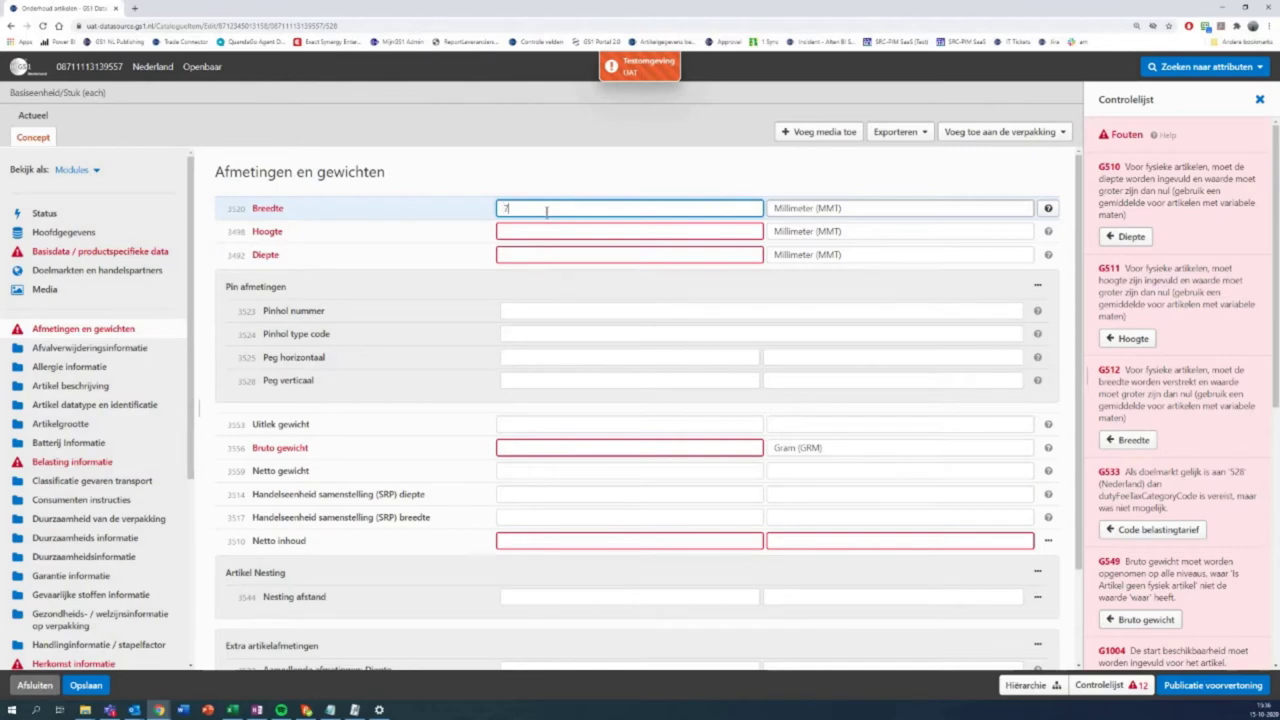
text(12)
click(541, 226)
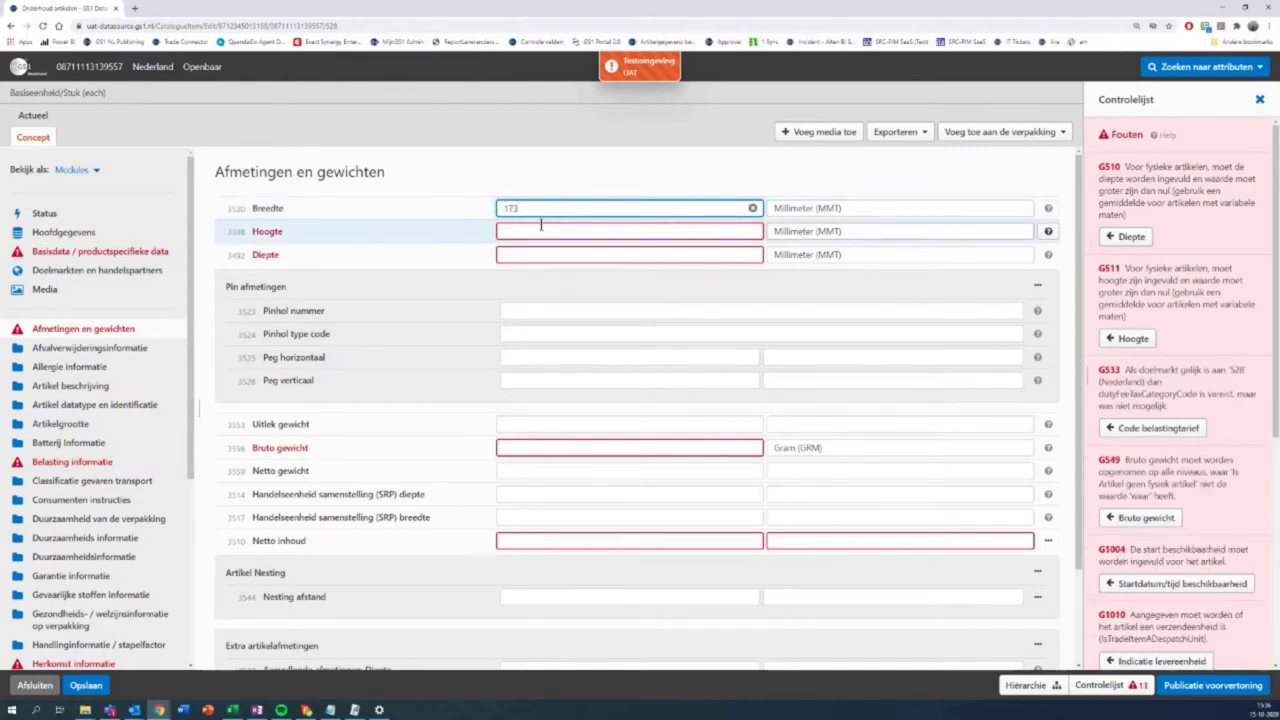
text(157)
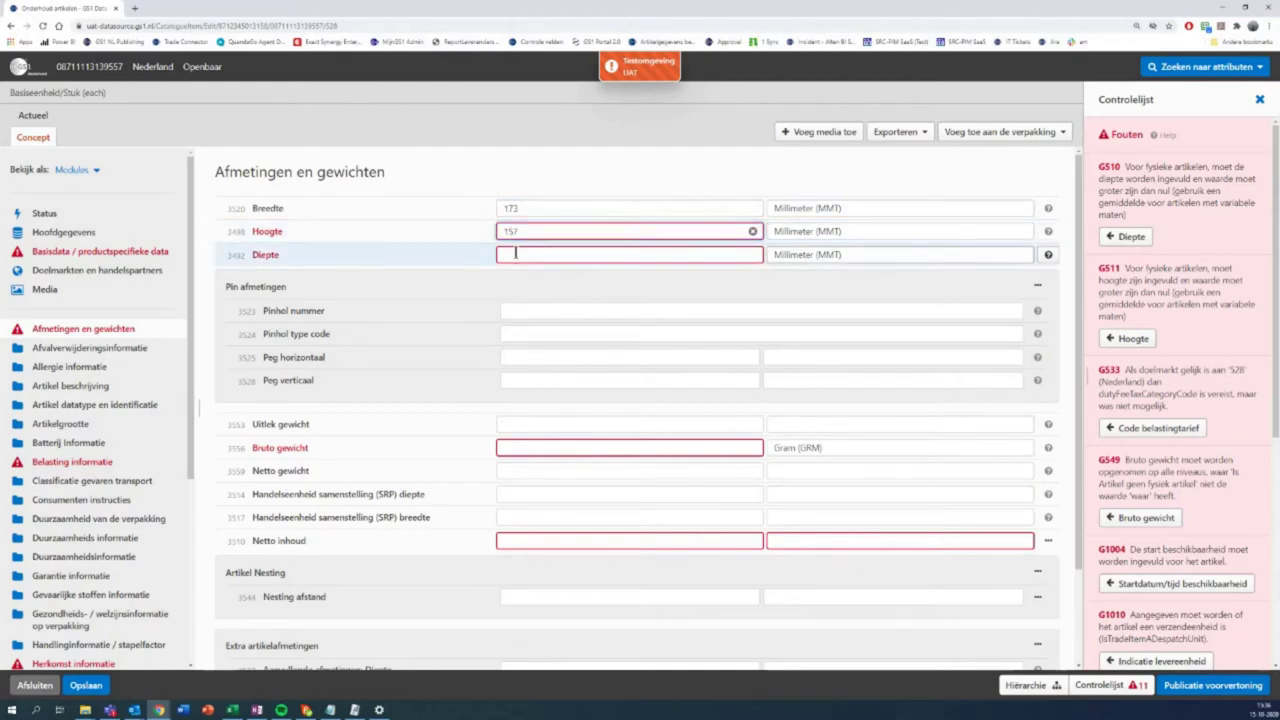
click(515, 253)
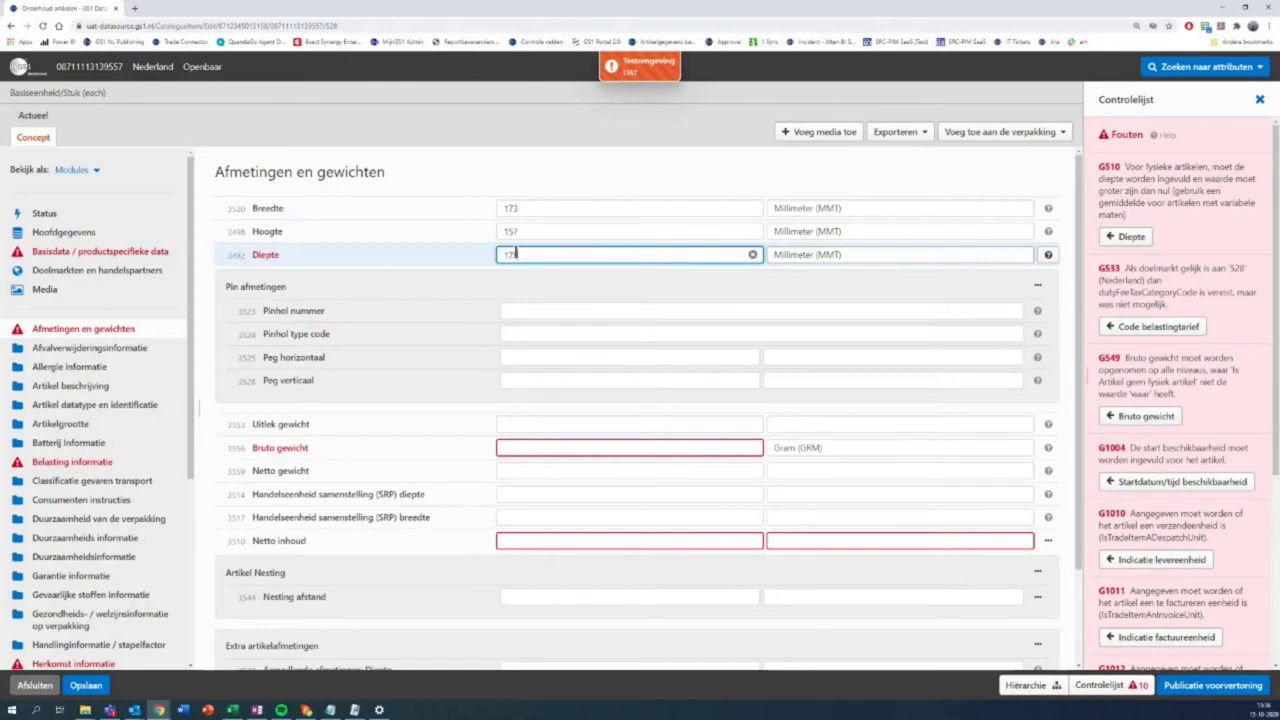
Set Bruto gewicht to 5500 gram and Netto inhoud to 5 Liter (LTR).
click(533, 445)
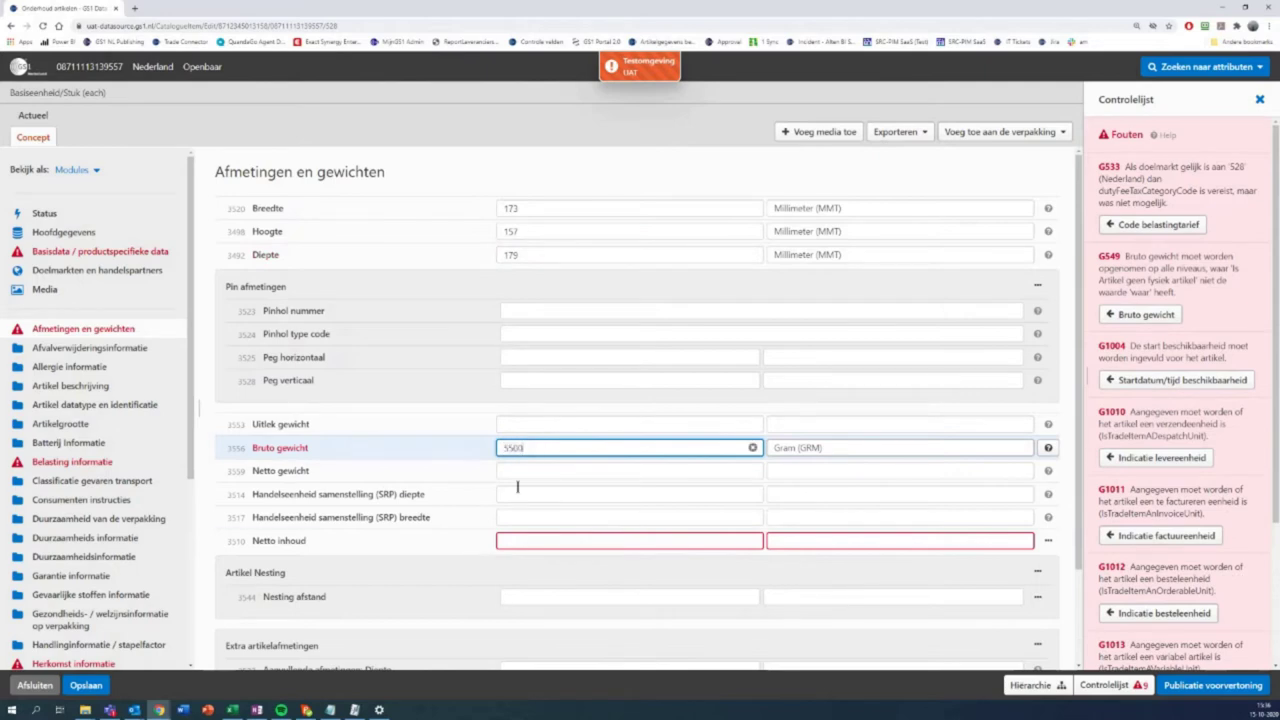
click(520, 540)
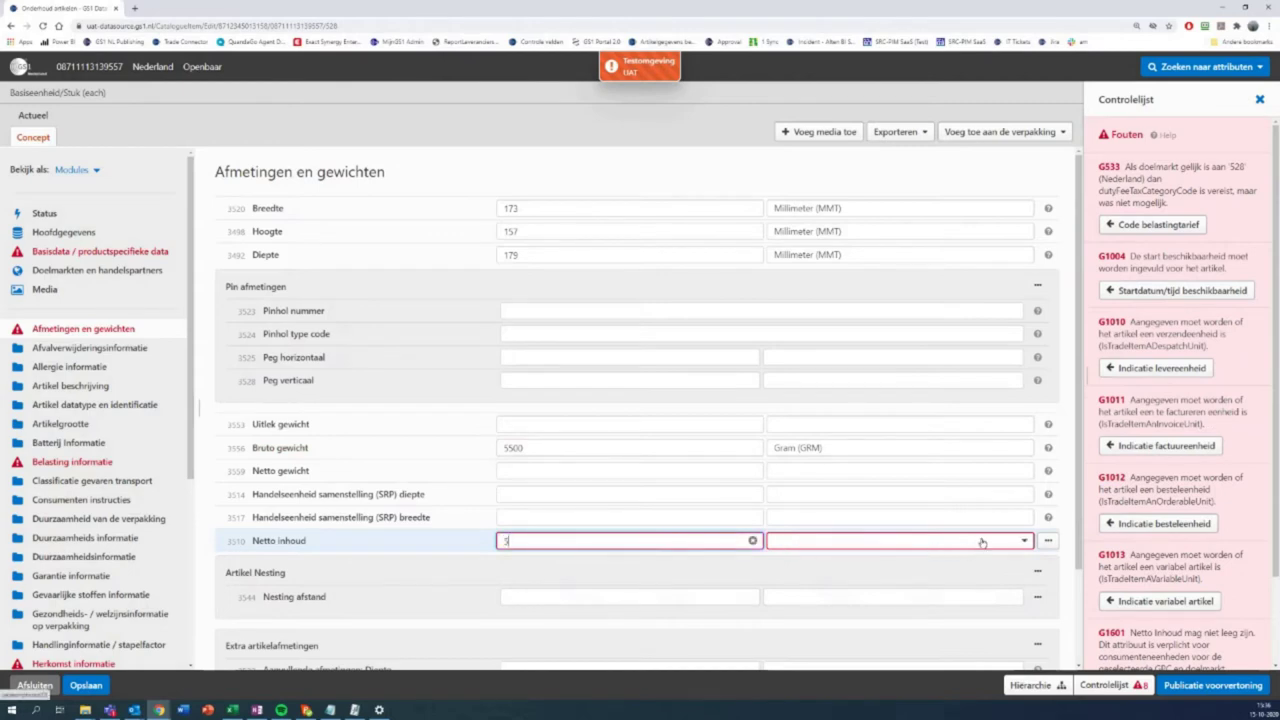
click(981, 541)
text(lit)
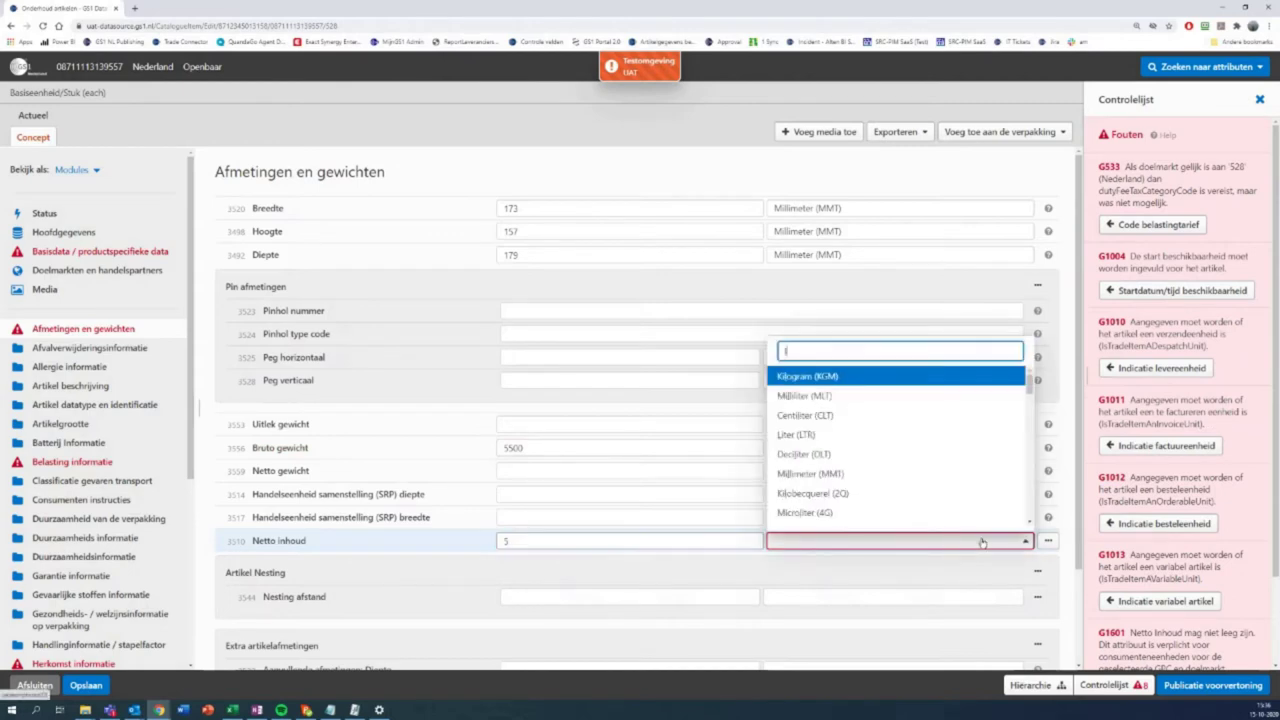
click(848, 441)
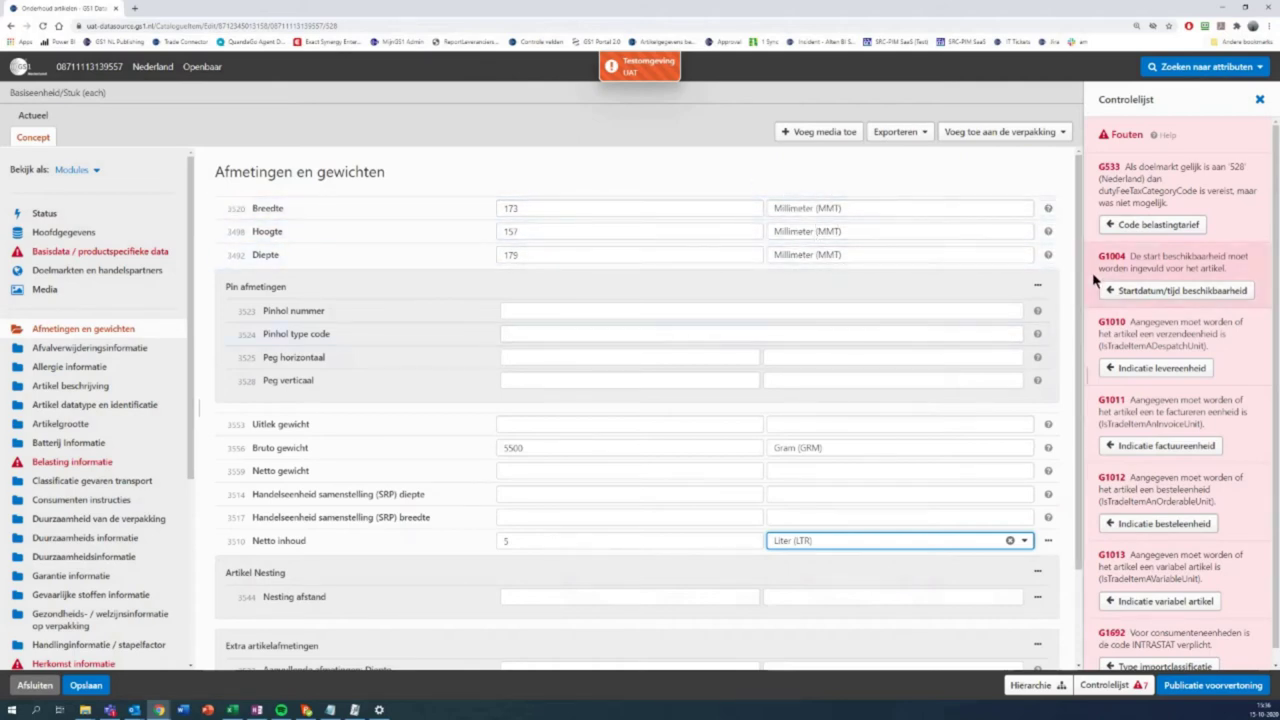
scroll(933, 250, down, 2)
scroll(933, 252, up, 2)
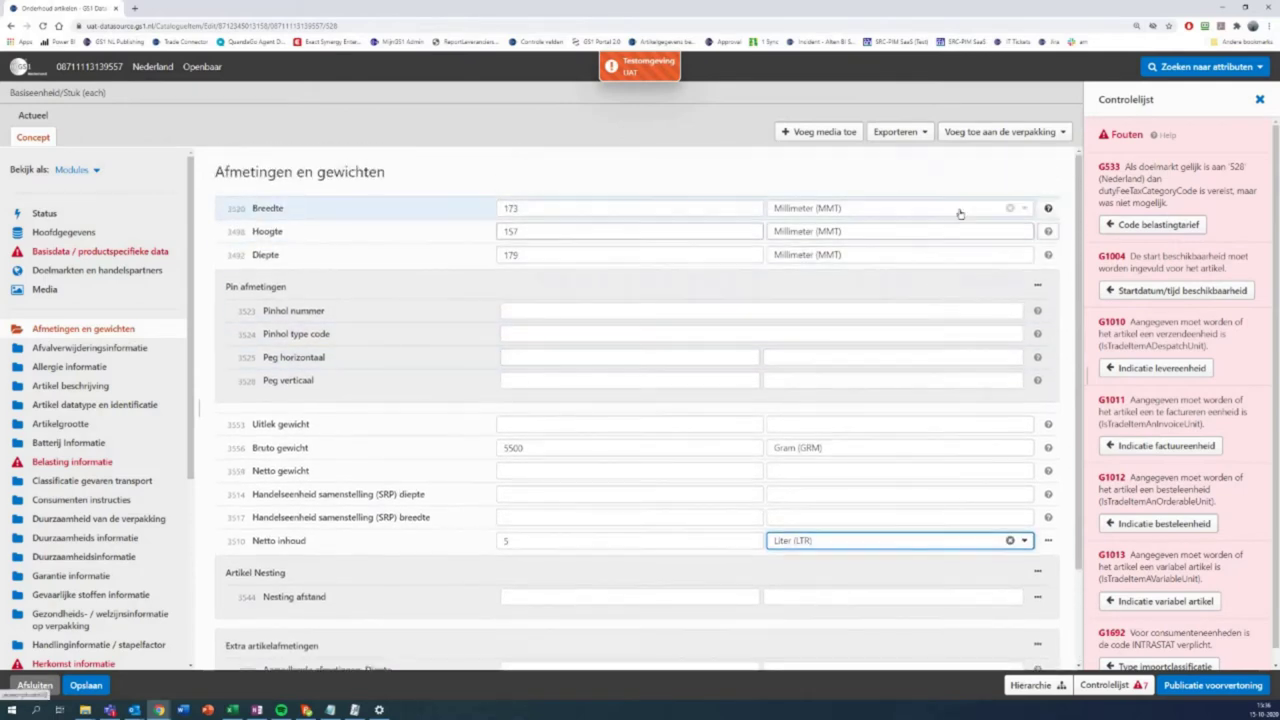
Go to the Code belastingtarief field from its Controlelijst error and set it to Hoog (HIGH).
click(1134, 226)
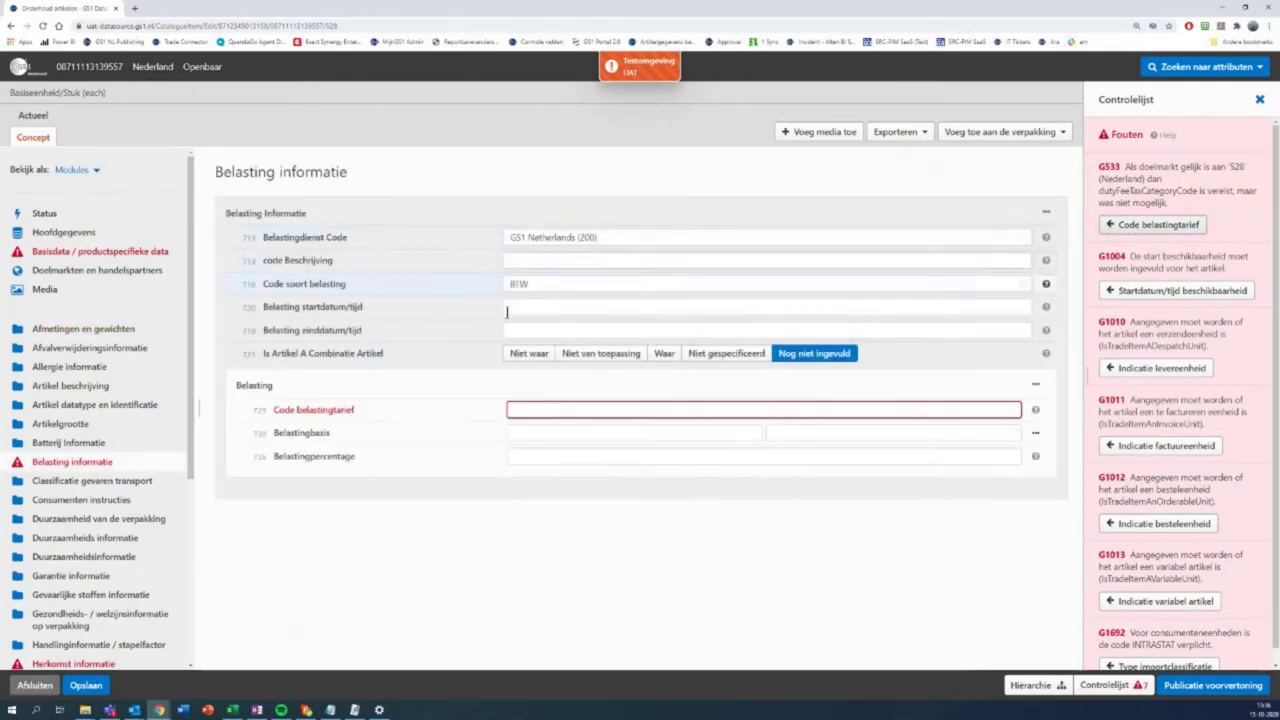
click(530, 412)
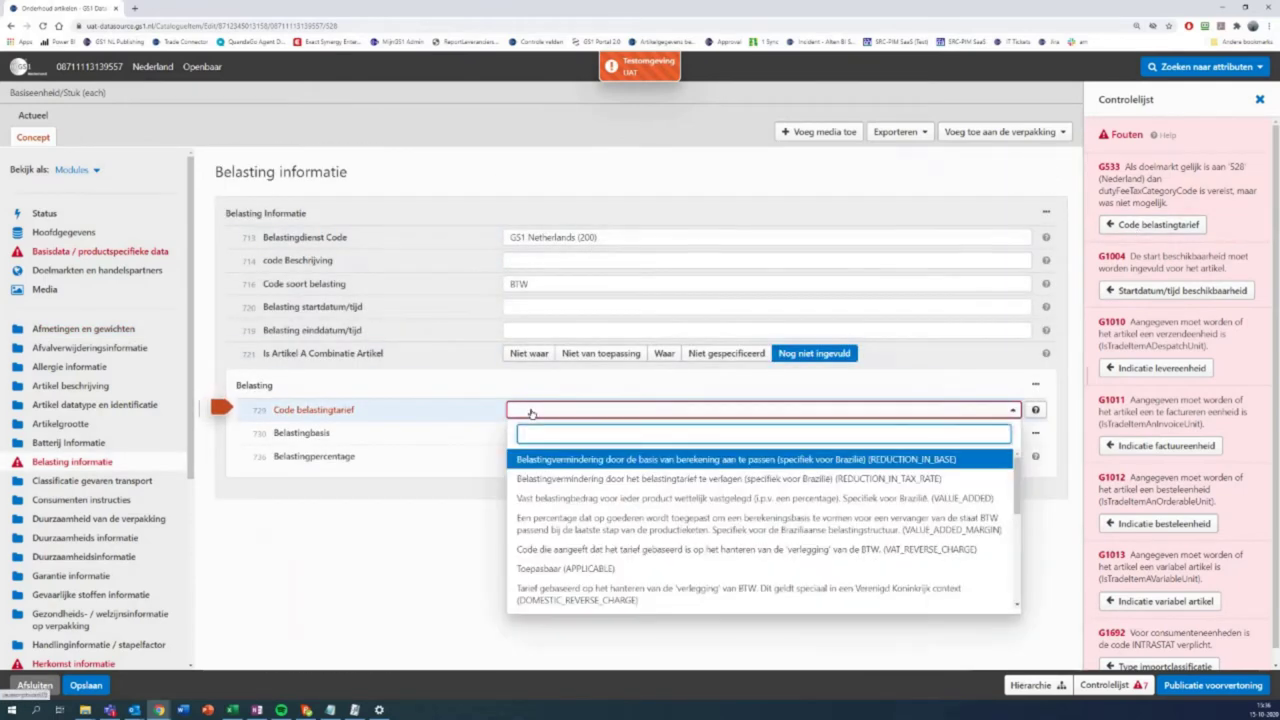
text(hoog)
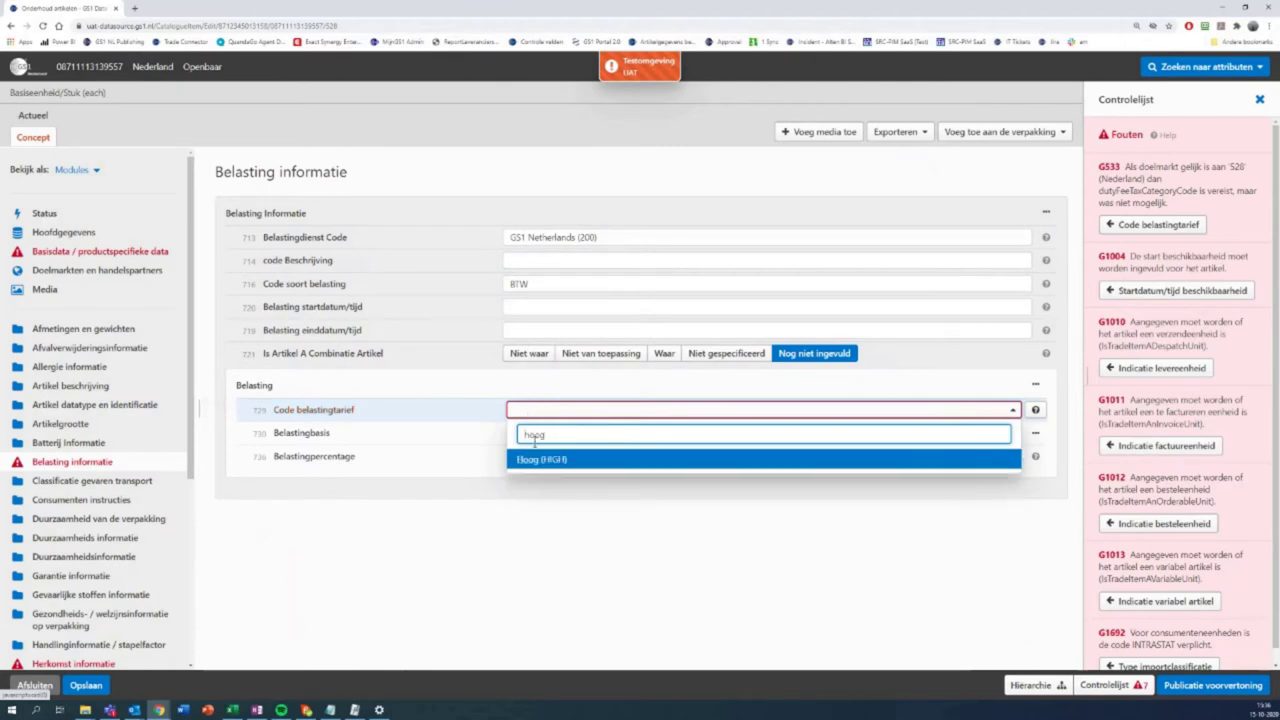
click(528, 460)
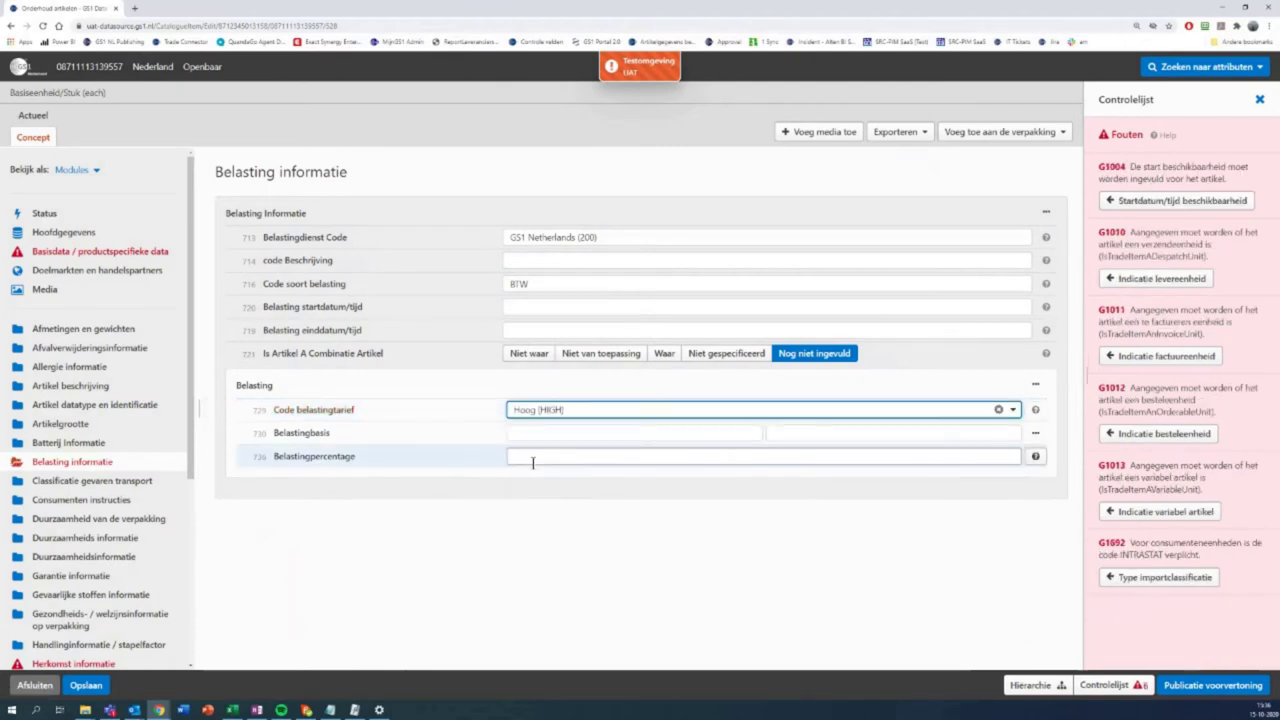
click(1186, 201)
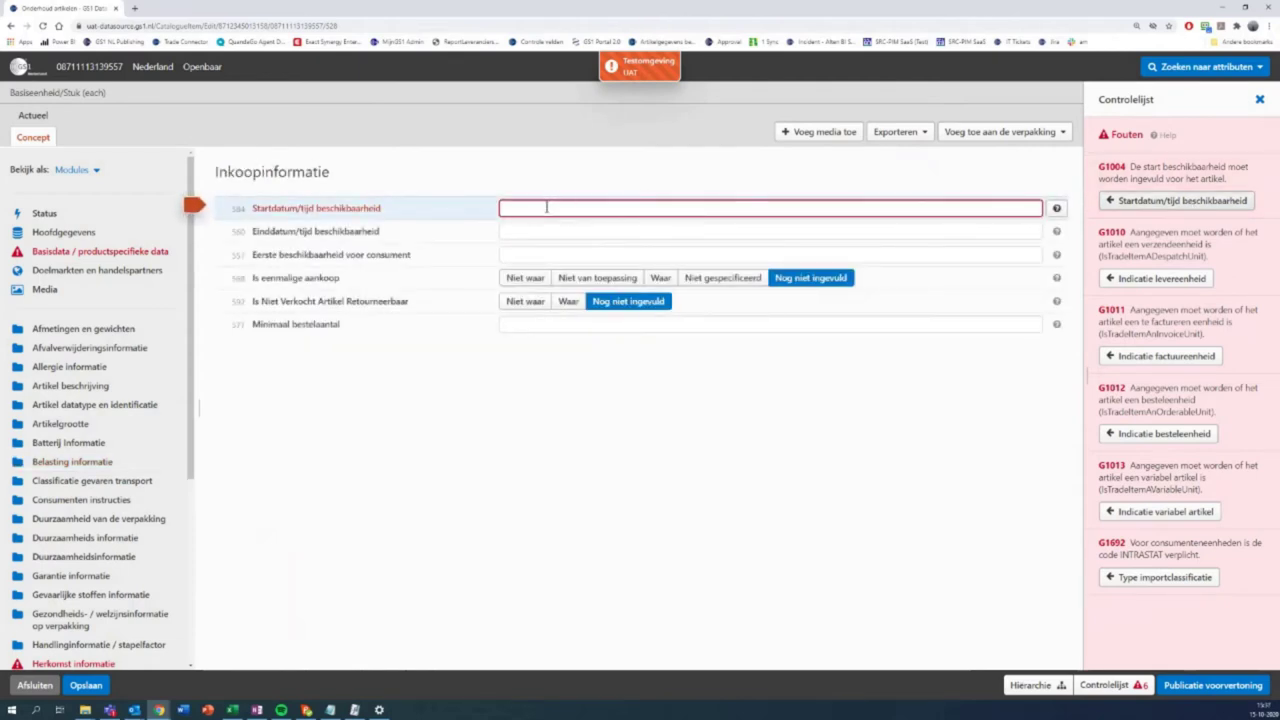
click(550, 207)
click(607, 305)
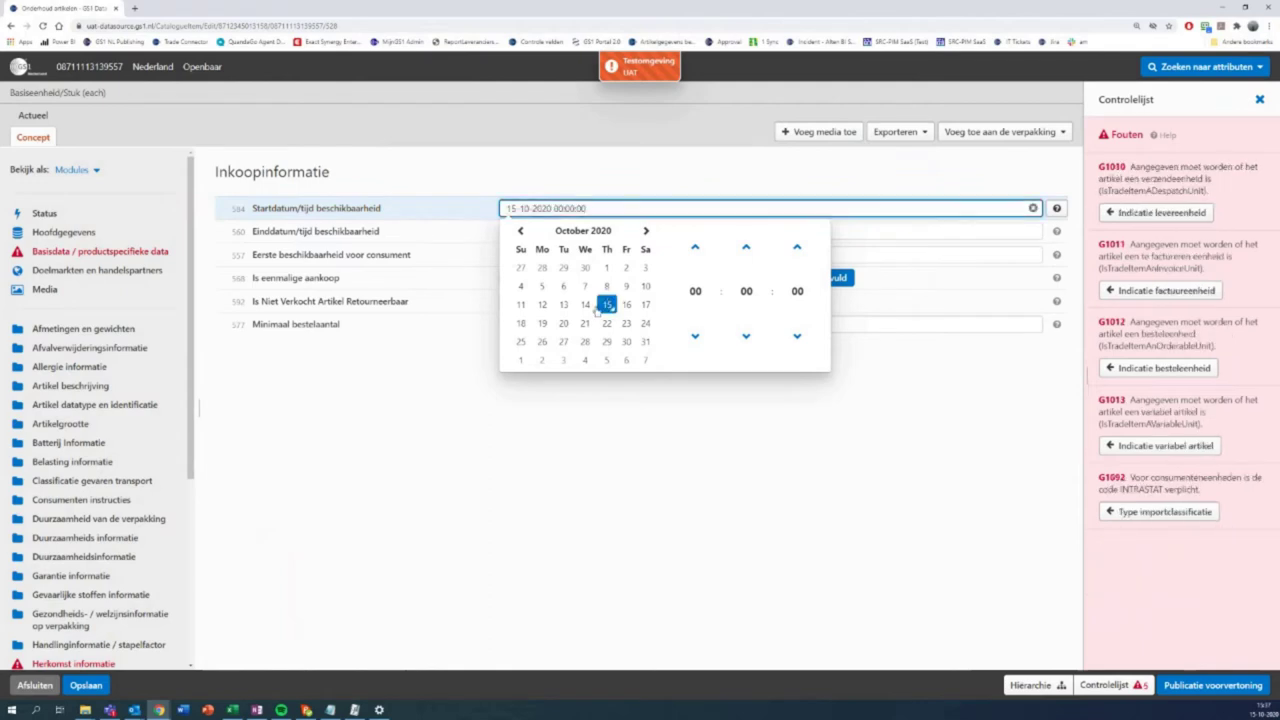
click(857, 475)
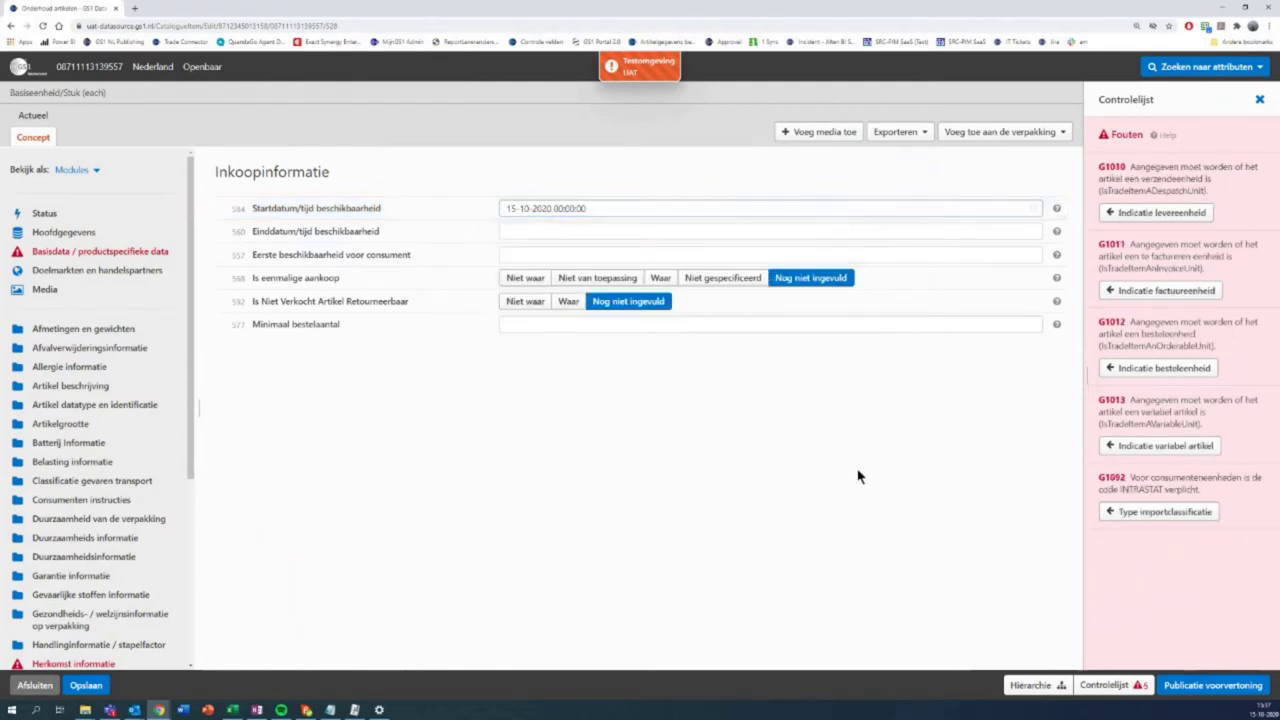
Set Indicatie levereenheid, Indicatie factuureenheid, Indicatie besteleenheid and Indicatie variabel artikel to Waar.
click(1160, 213)
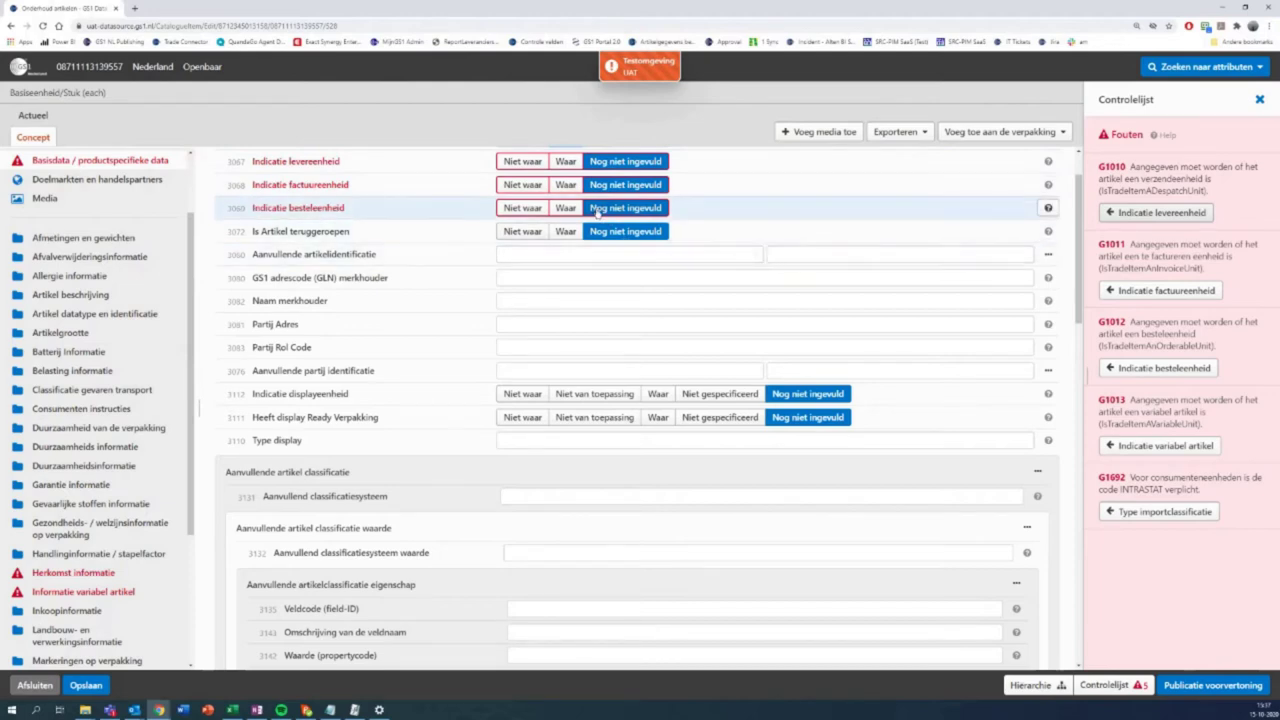
click(566, 161)
click(565, 184)
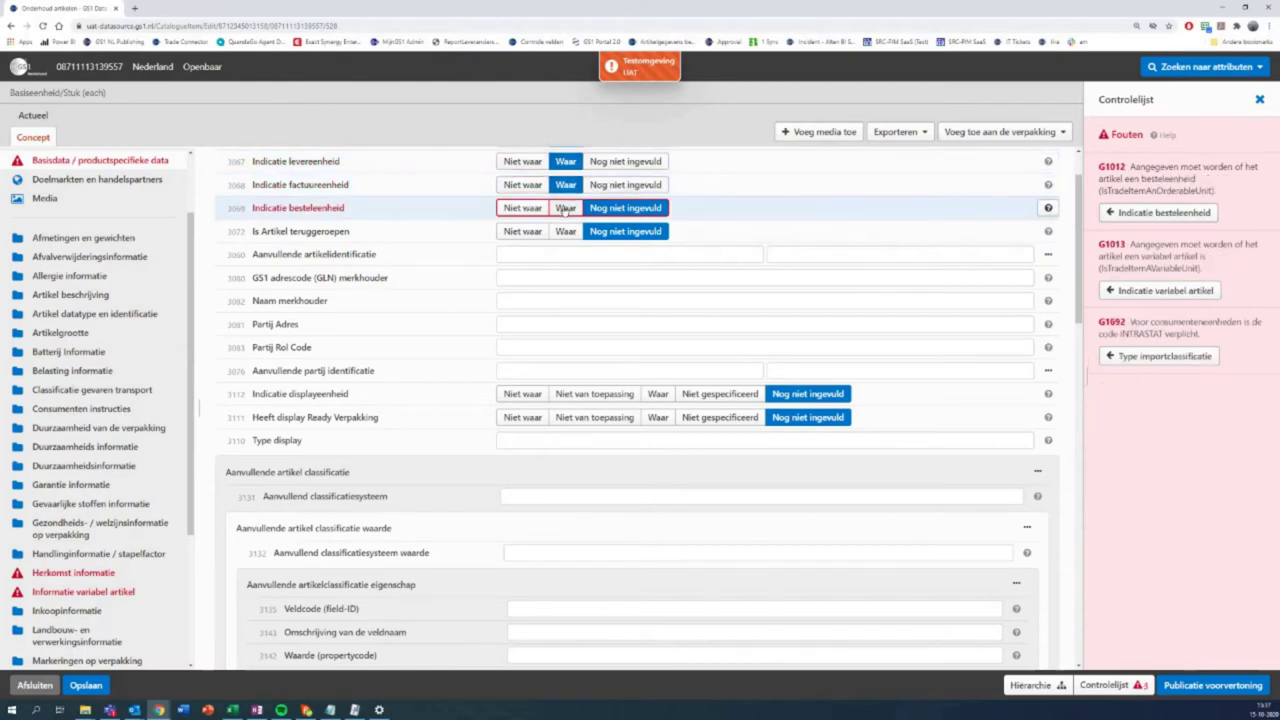
click(566, 208)
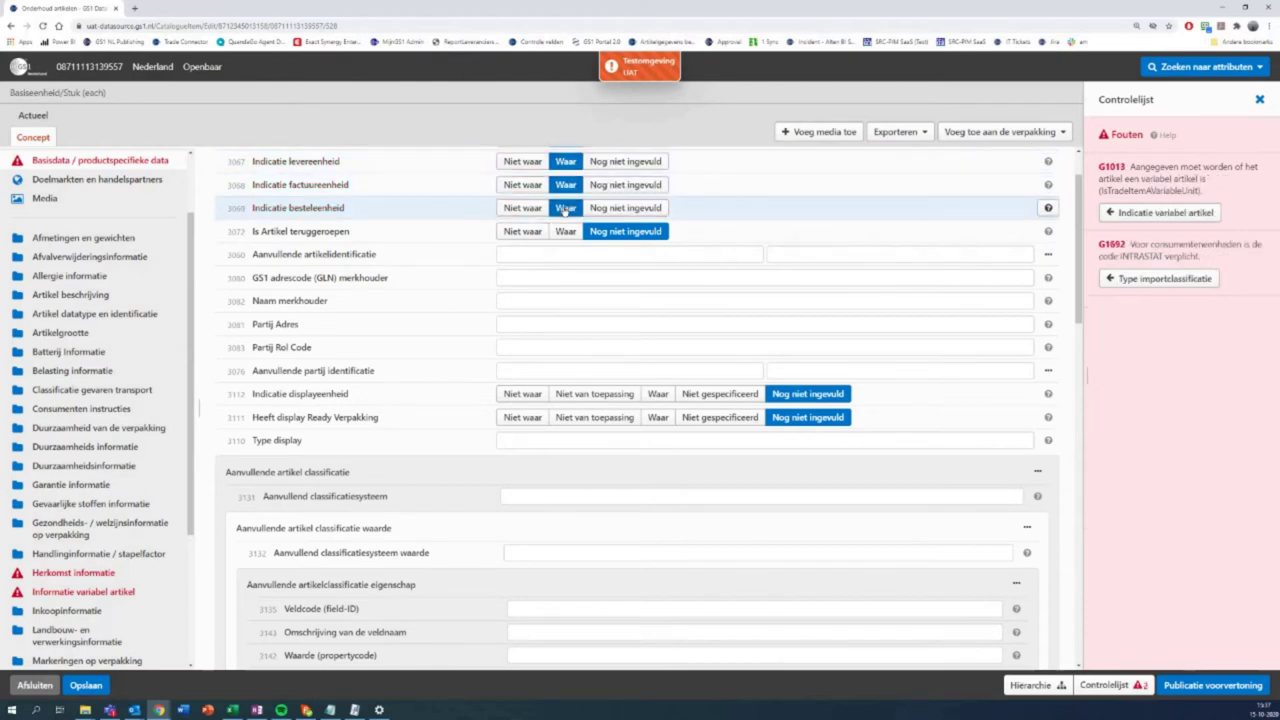
click(1141, 213)
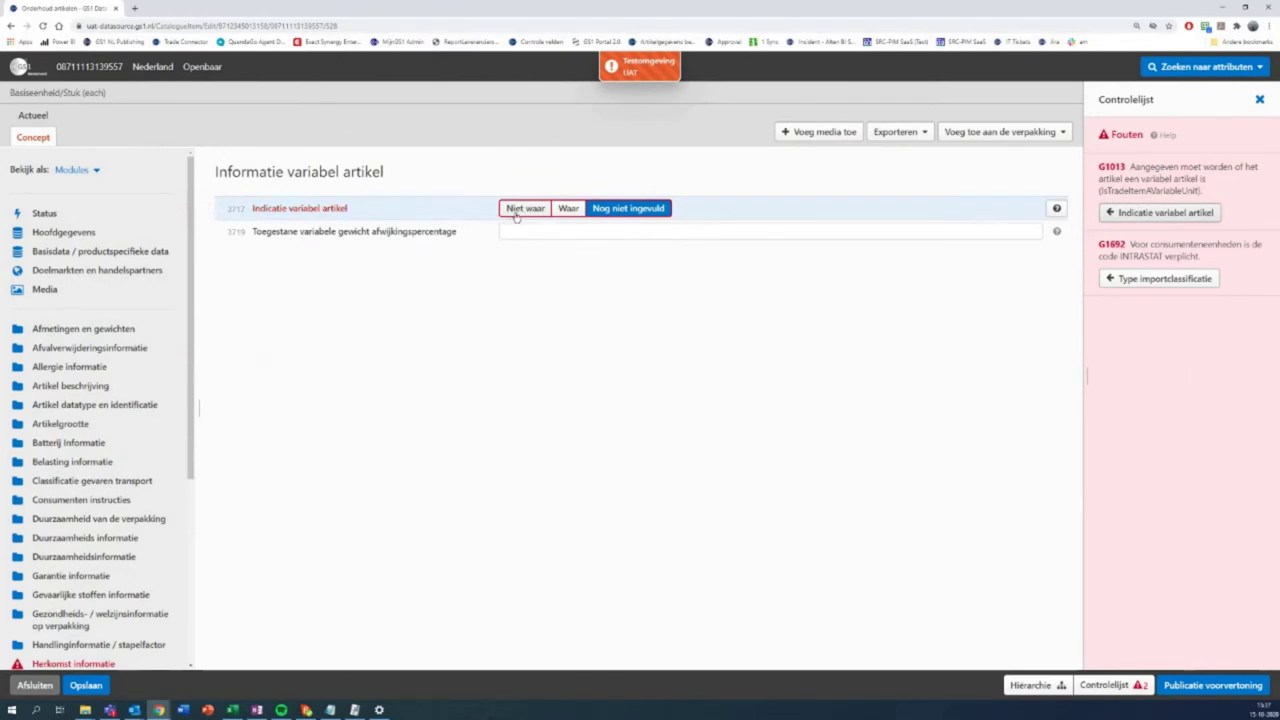
click(568, 208)
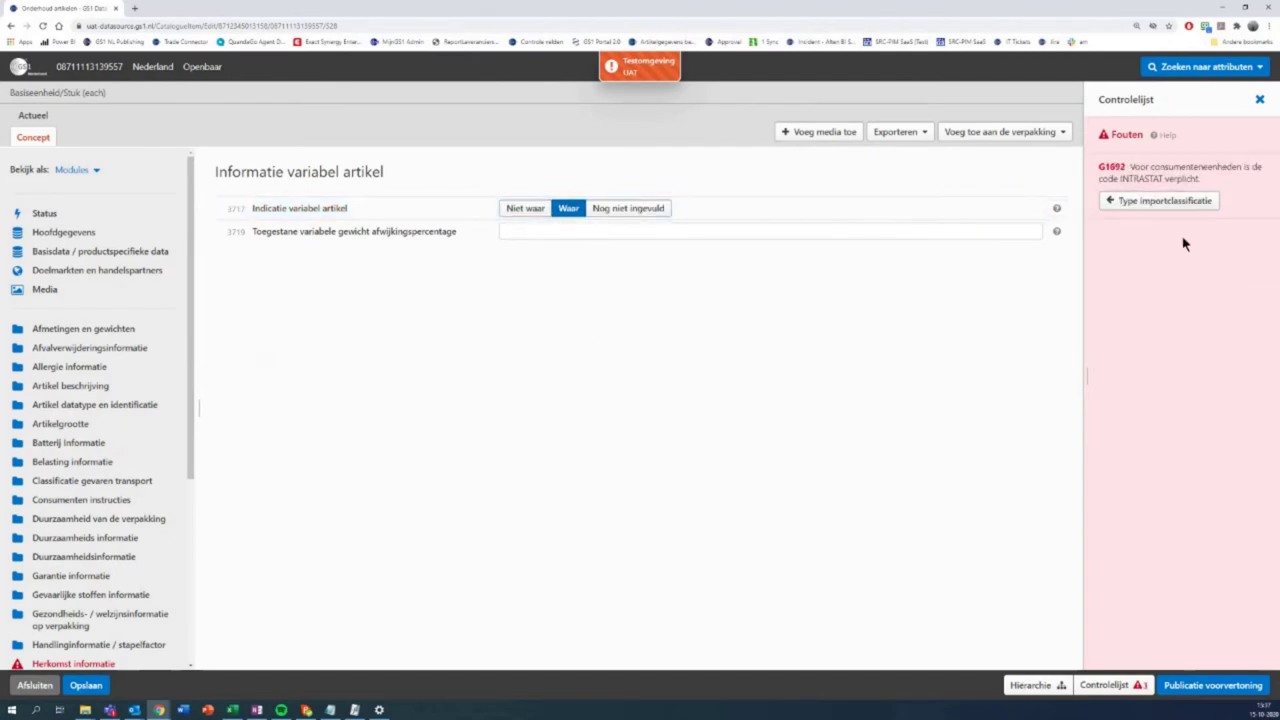
Go to Type importclassificatie from its Controlelijst error and choose the Intrastat system (INTRASTAT).
click(1180, 201)
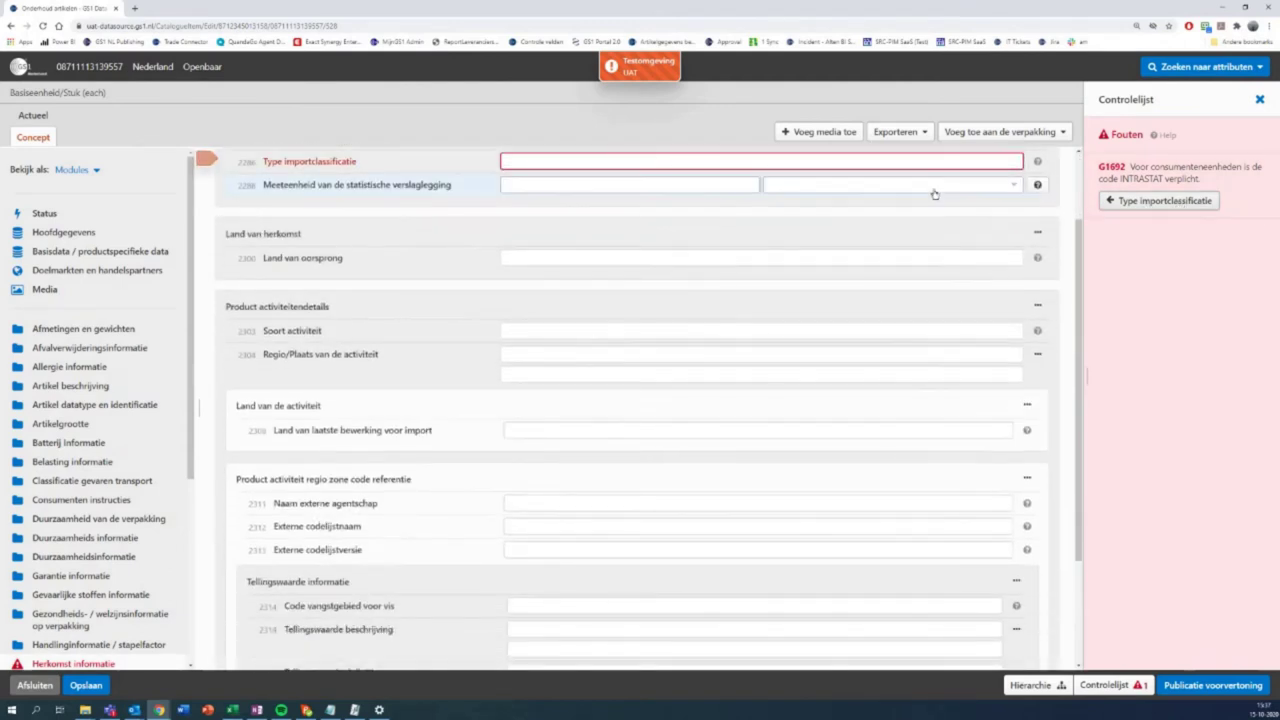
click(633, 165)
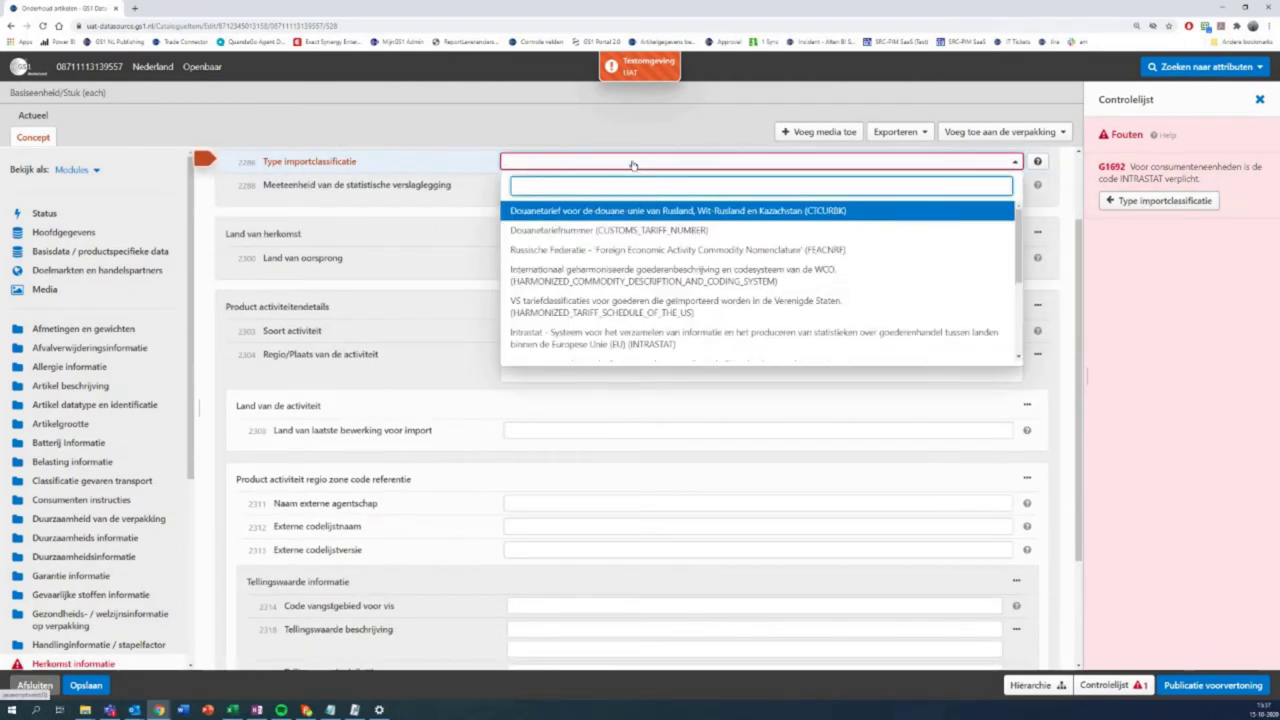
text(intras)
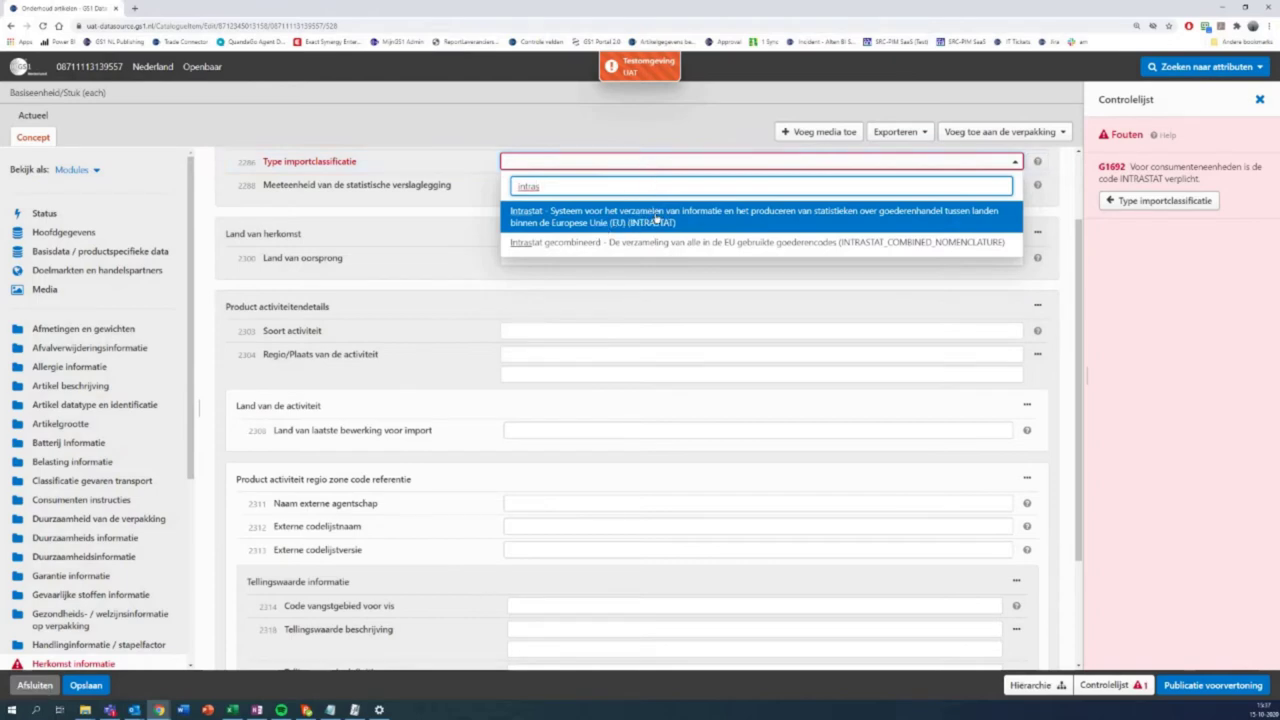
click(657, 218)
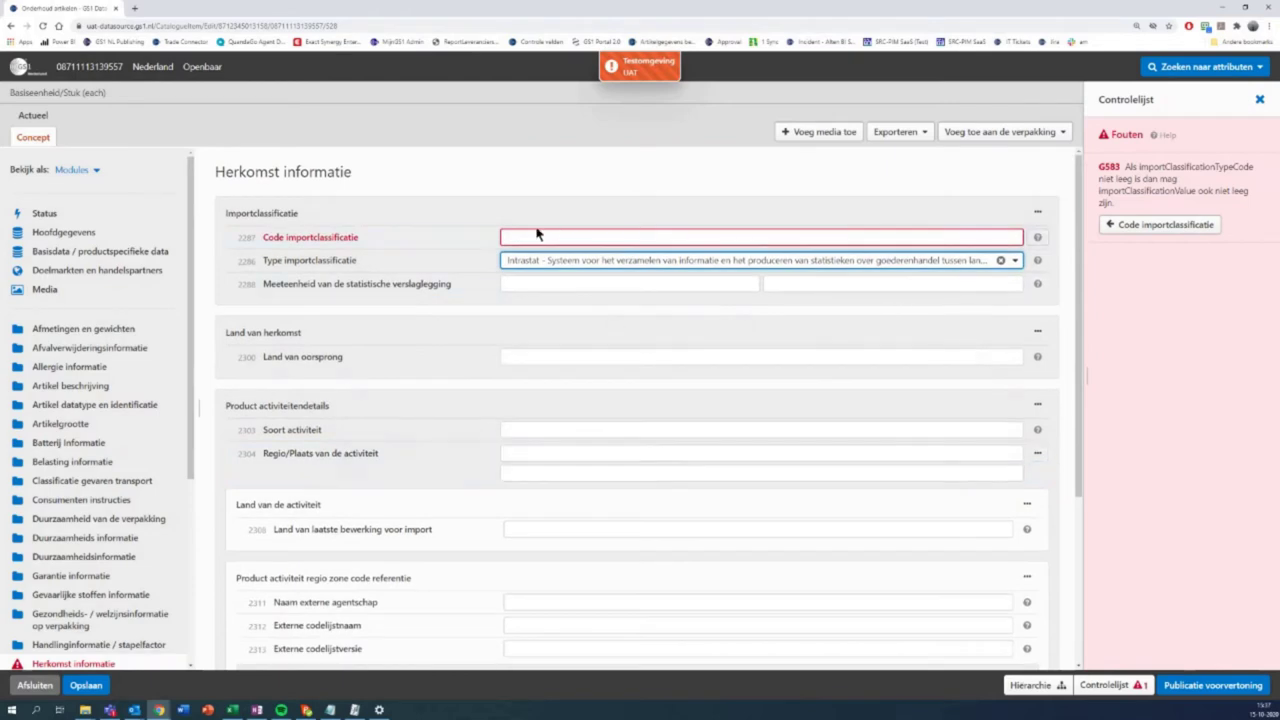
Enter 10000386 as the Code importclassificatie in the article's Herkomst informatie.
click(527, 237)
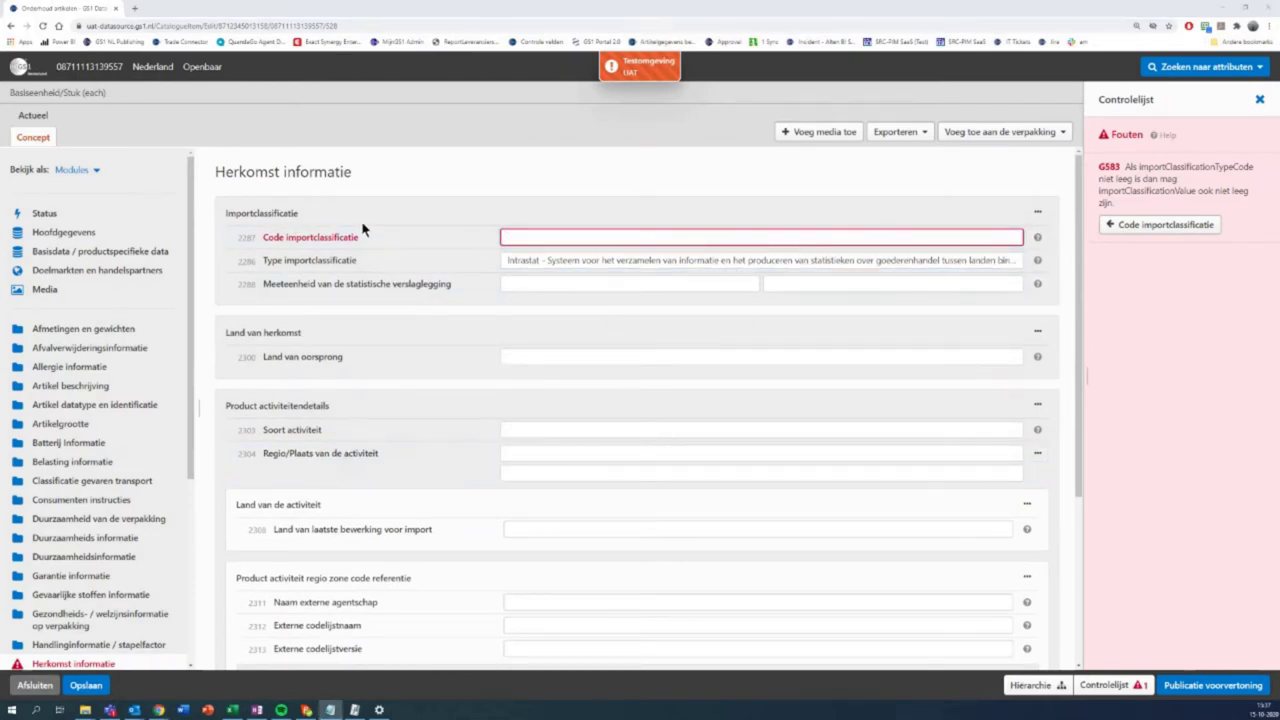
click(600, 236)
text(10000386)
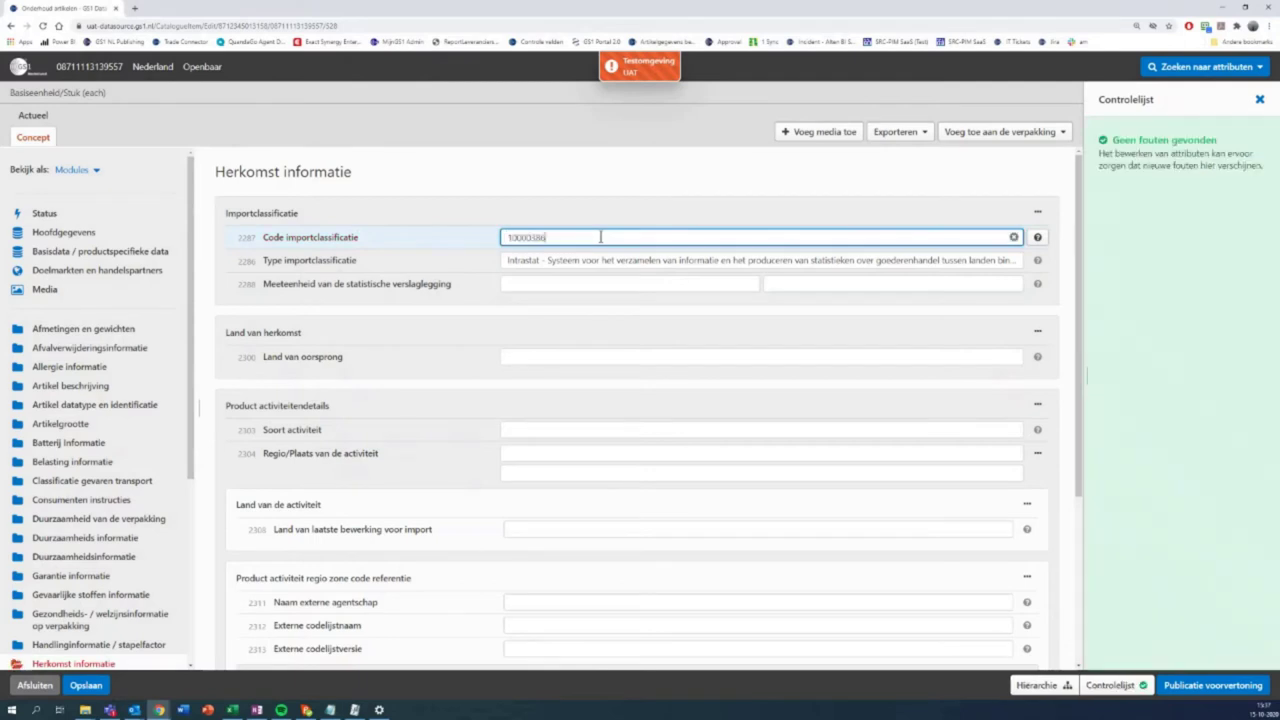
drag(1171, 277, 1152, 275)
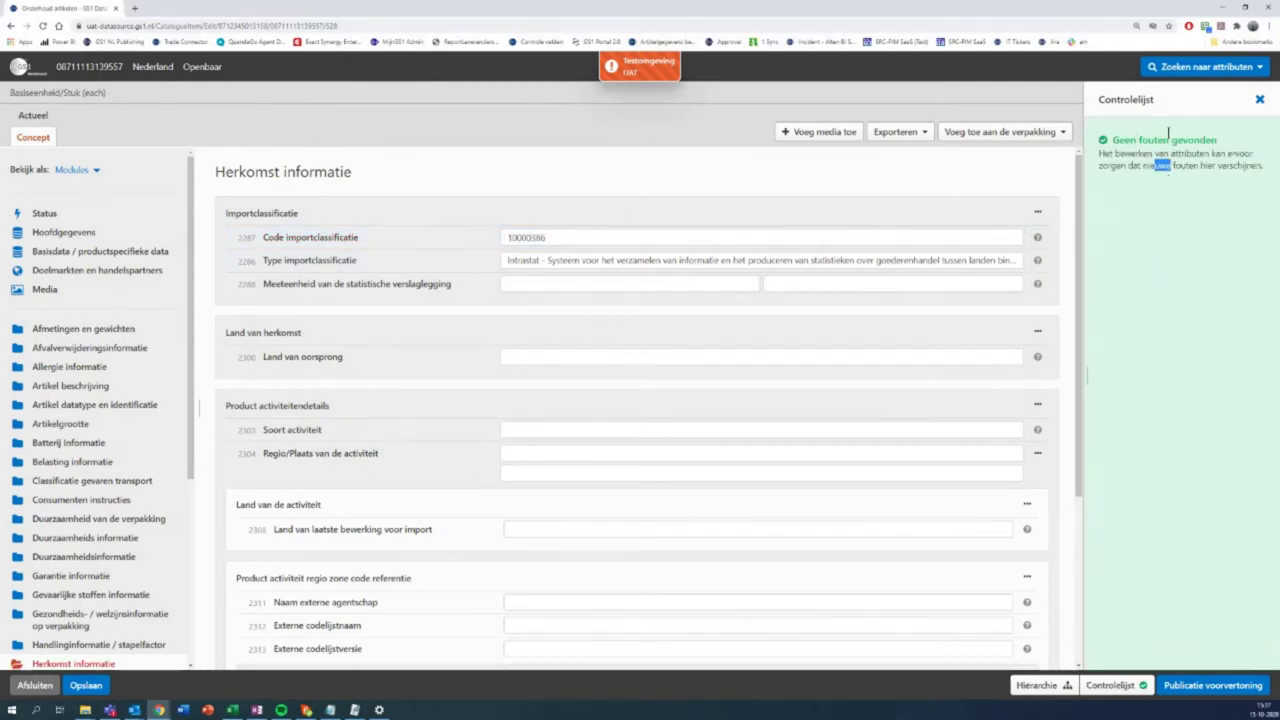
In Basisdata / productspecifieke data, set Aanvullend classificatiesysteem to CORE DIY - Consumer Retail Classification for the Do-it-Yourself Industry (64).
click(88, 253)
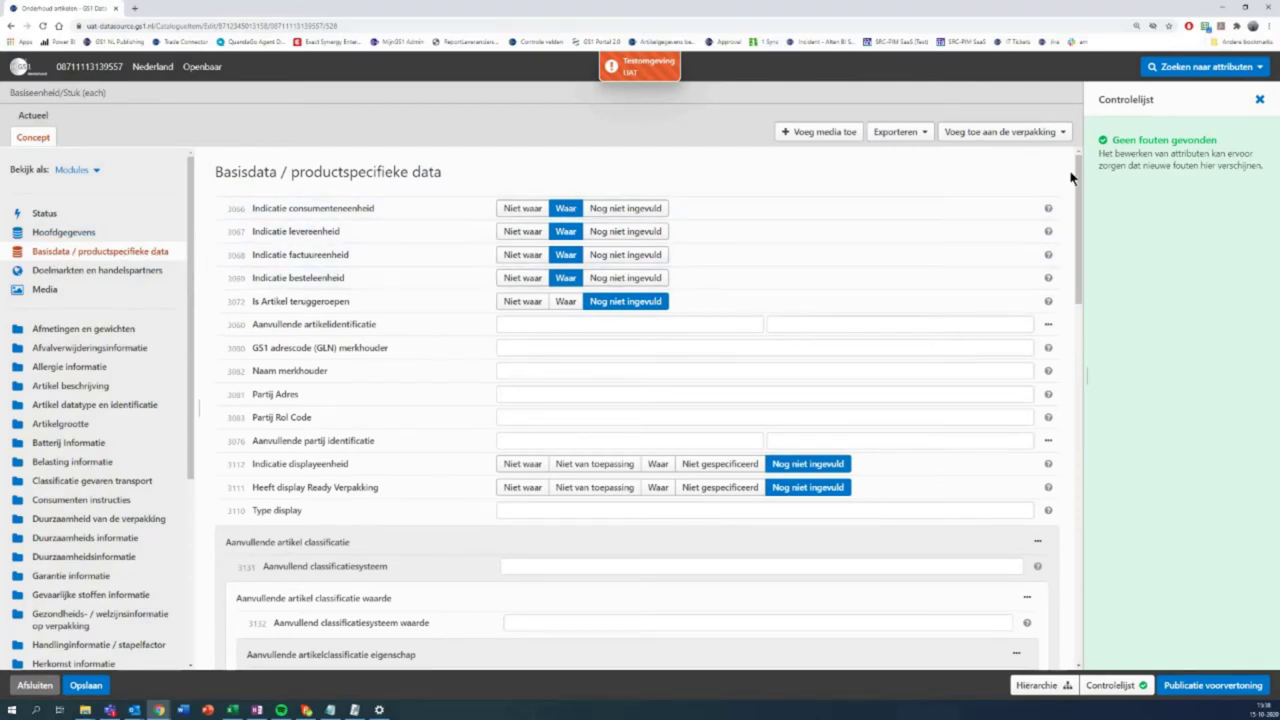
scroll(1079, 176, down, 2)
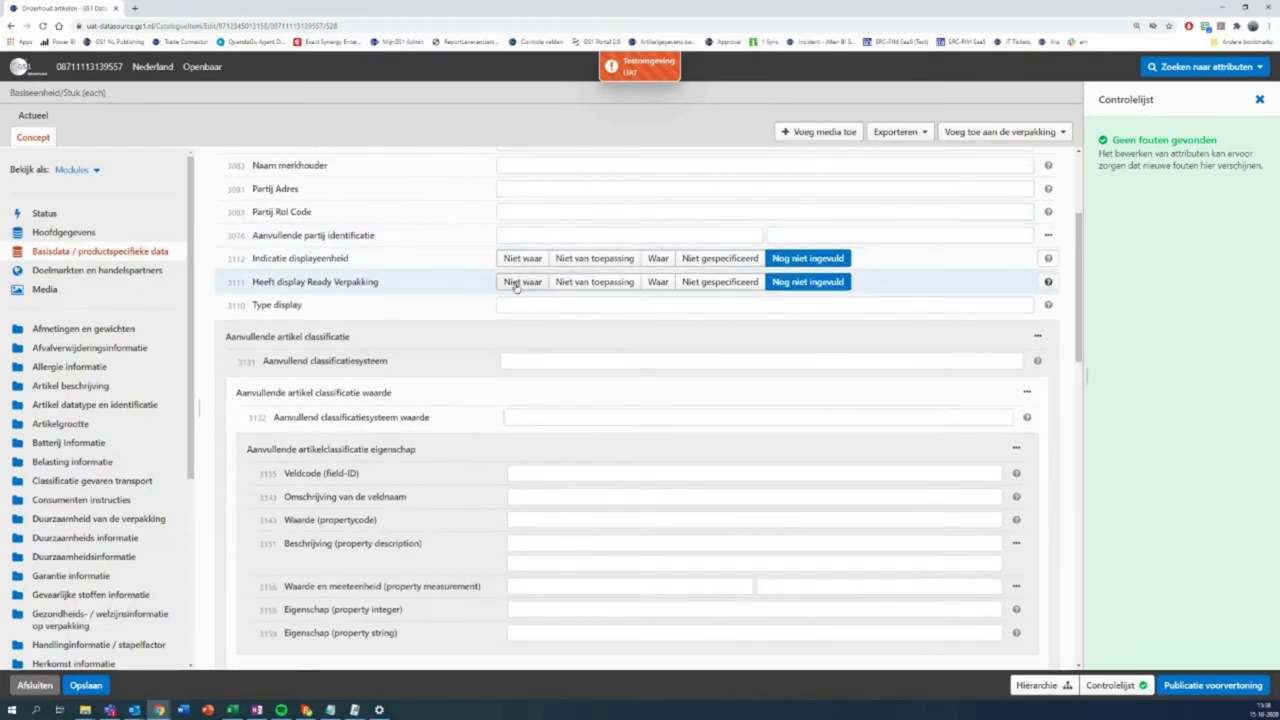
click(512, 361)
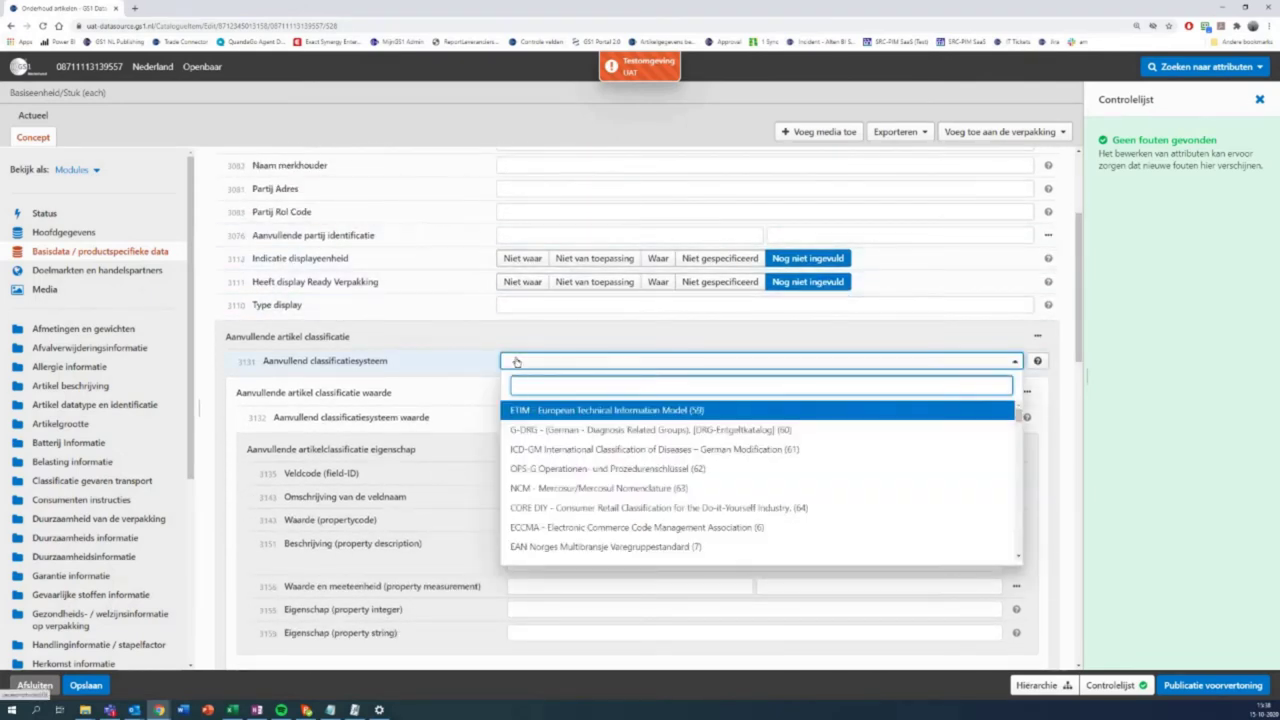
text(diy)
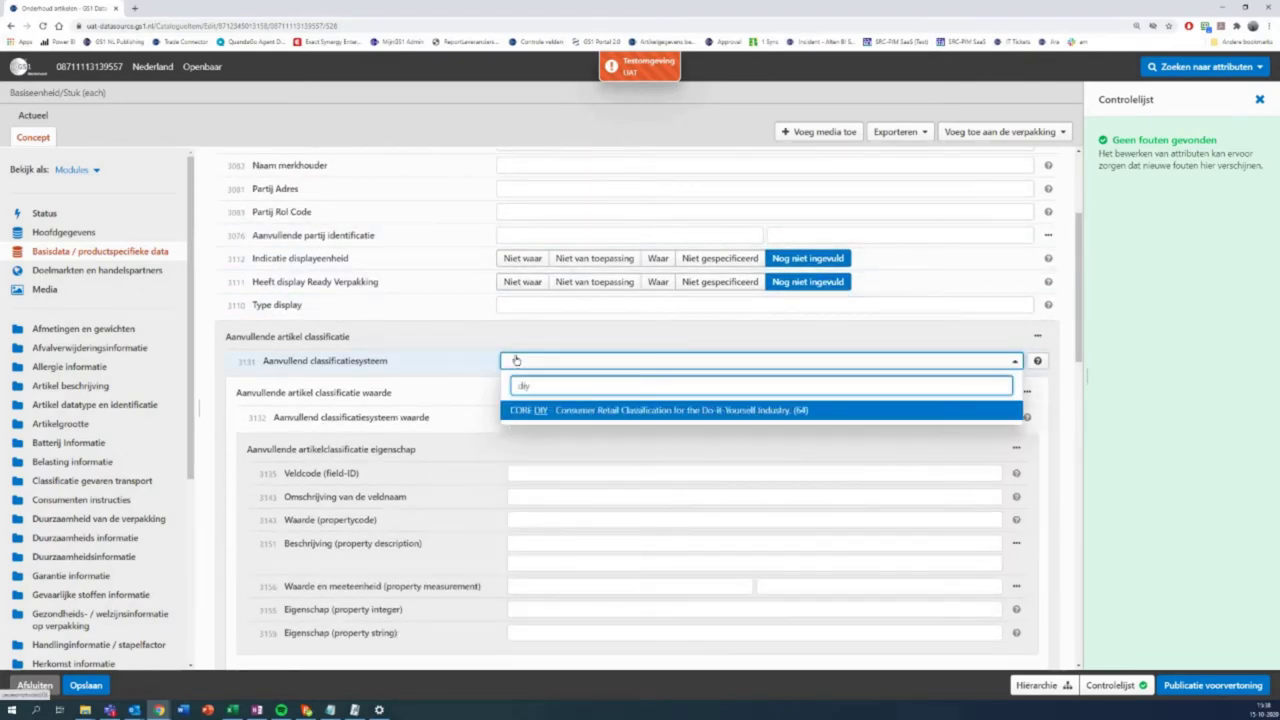
click(551, 410)
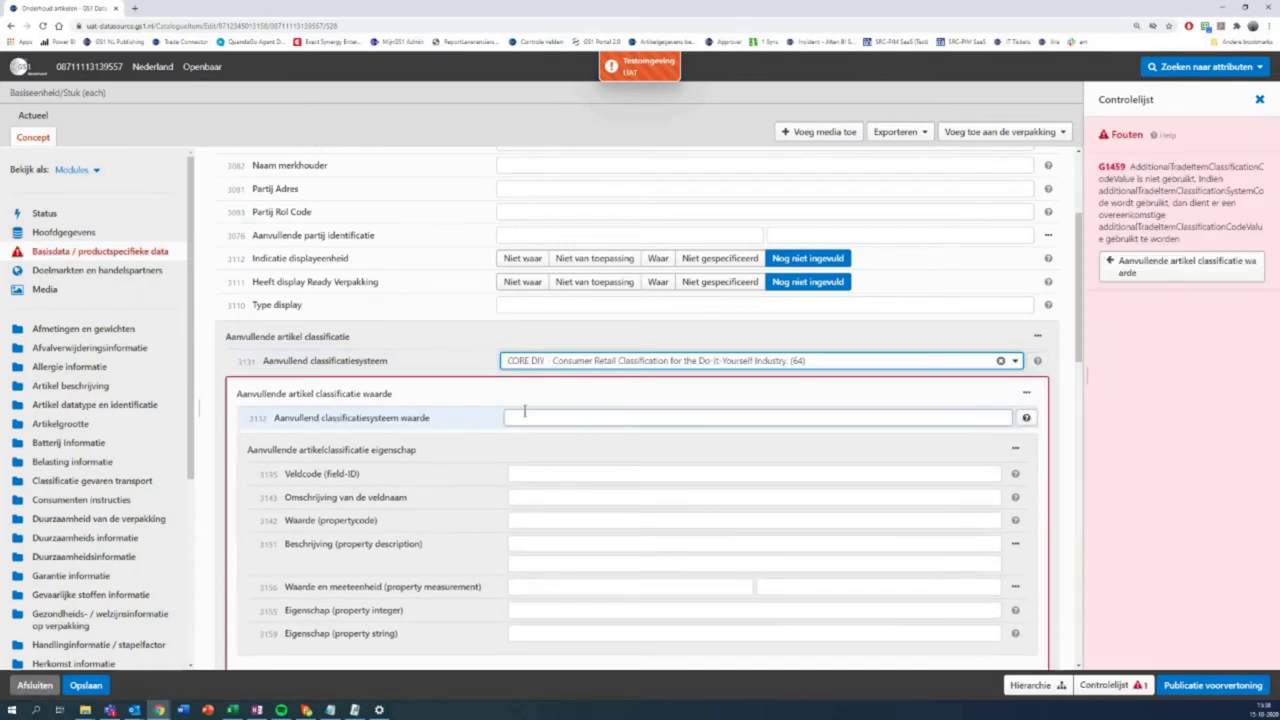
Enter 0 as the Aanvullend classificatiesysteem waarde under Aanvullende artikel classificatie waarde.
click(523, 411)
text(())
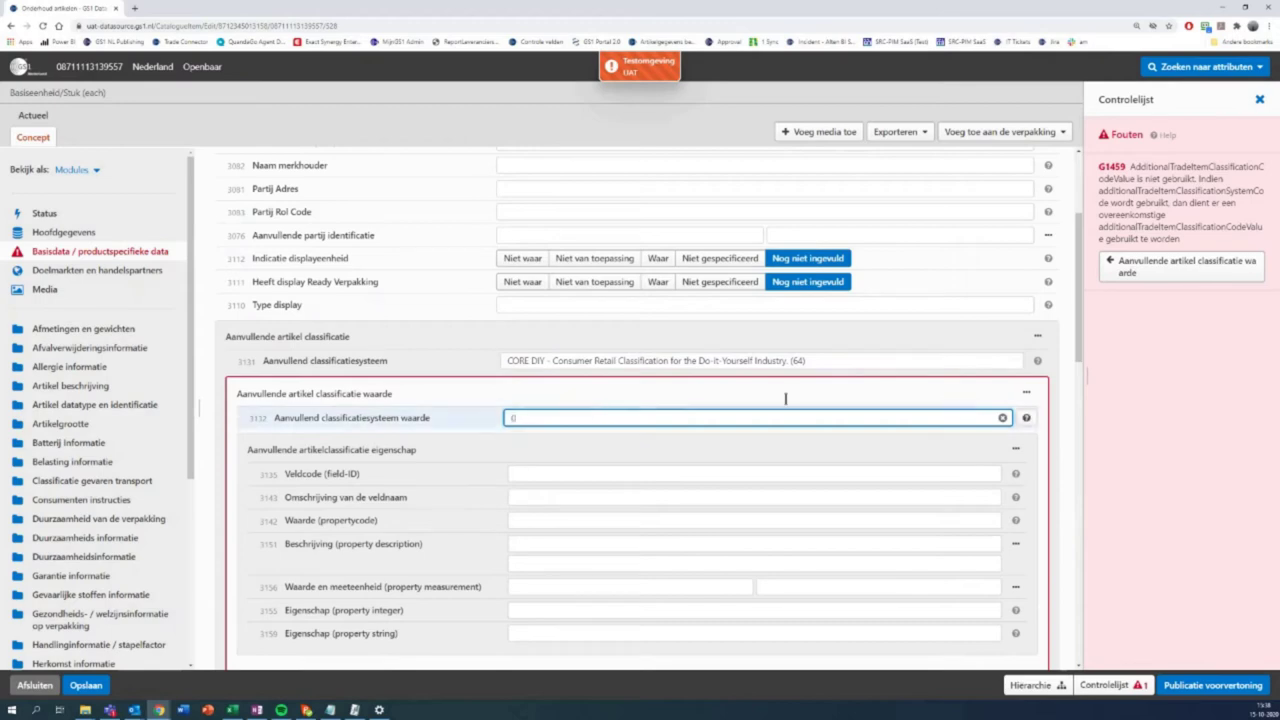
scroll(1079, 300, down, 1)
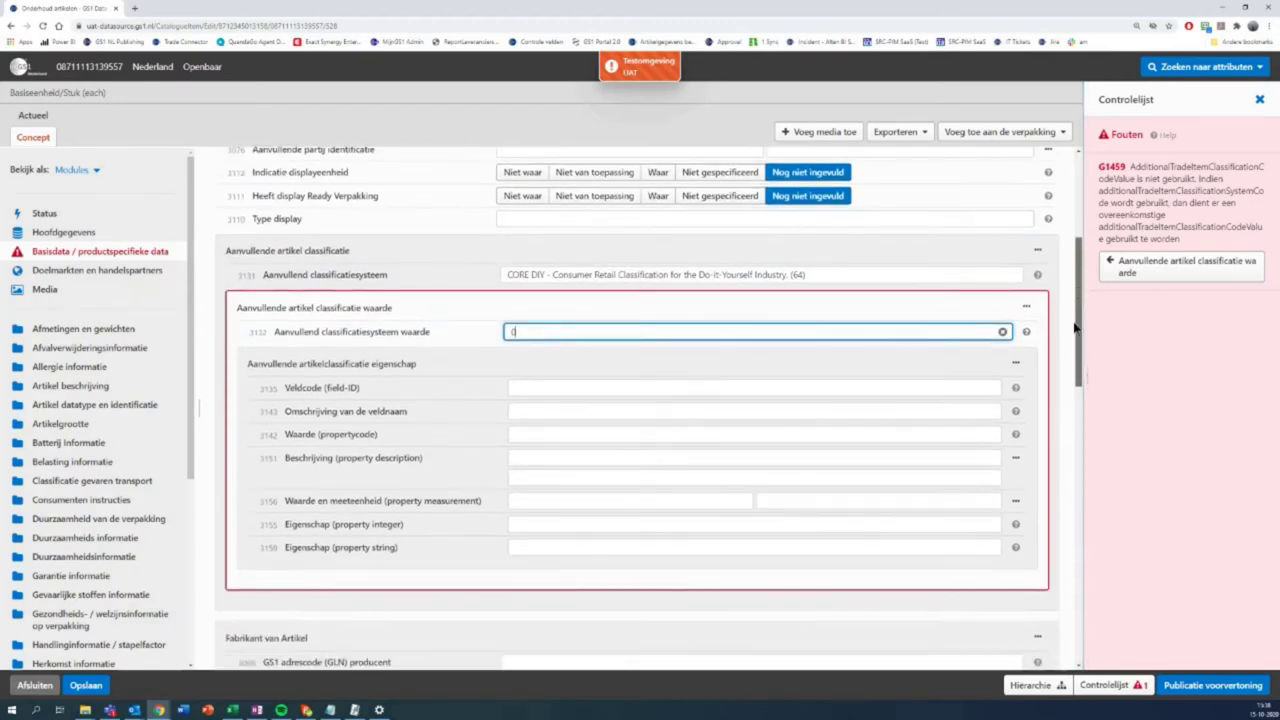
click(542, 364)
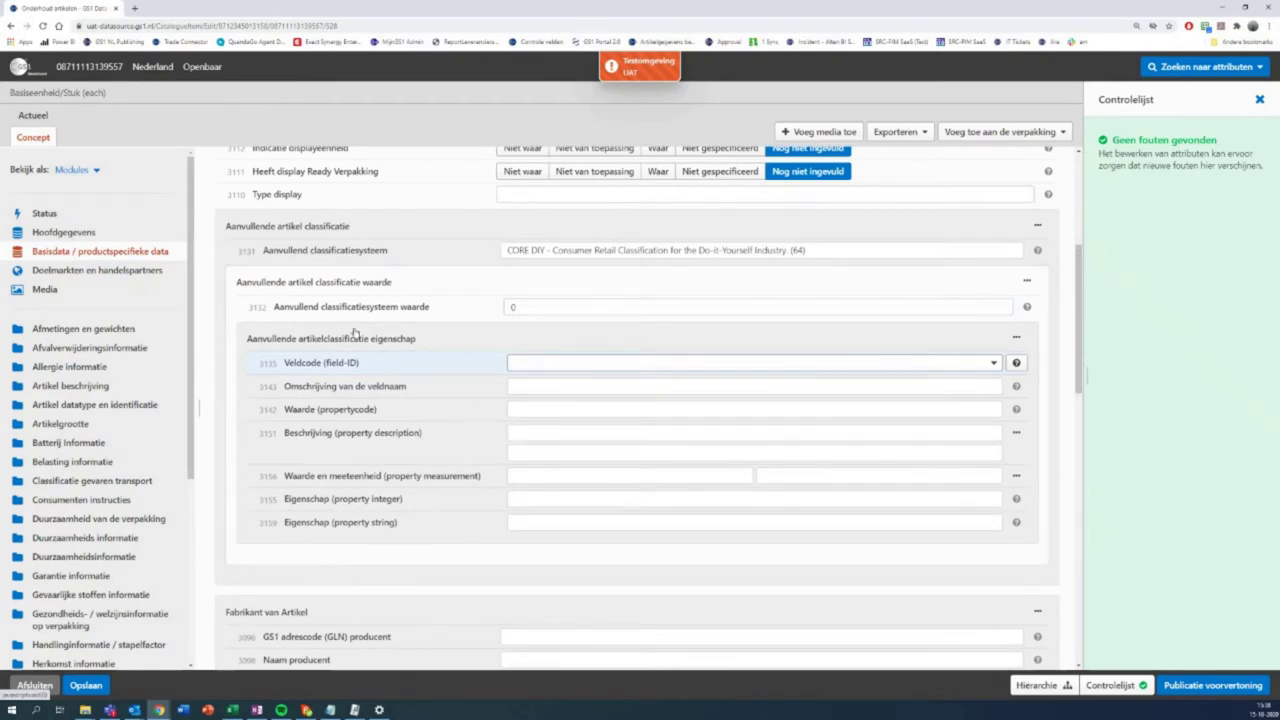
Switch to the GS1 attributes workbook in Excel, review the brick's commercial attributes, and copy the FieldID of the mandatory Kleurfamilie picklist attribute.
key(alt+Tab)
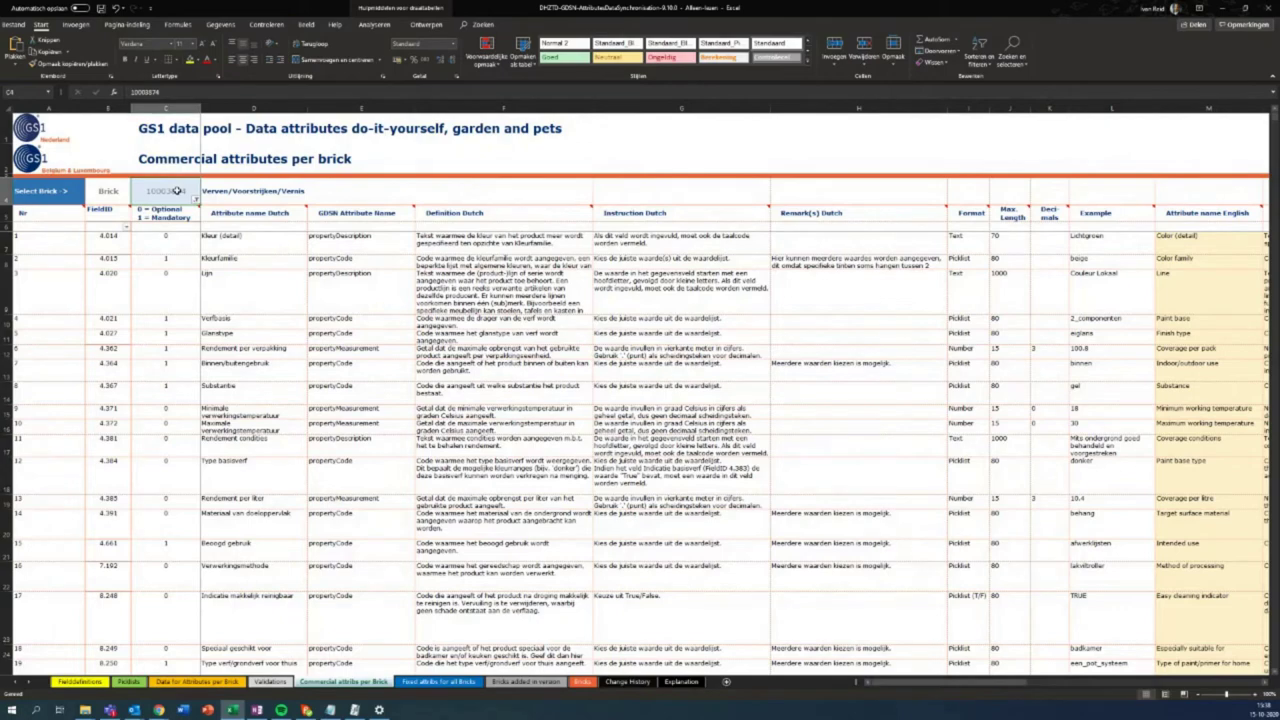
scroll(156, 268, down, 2)
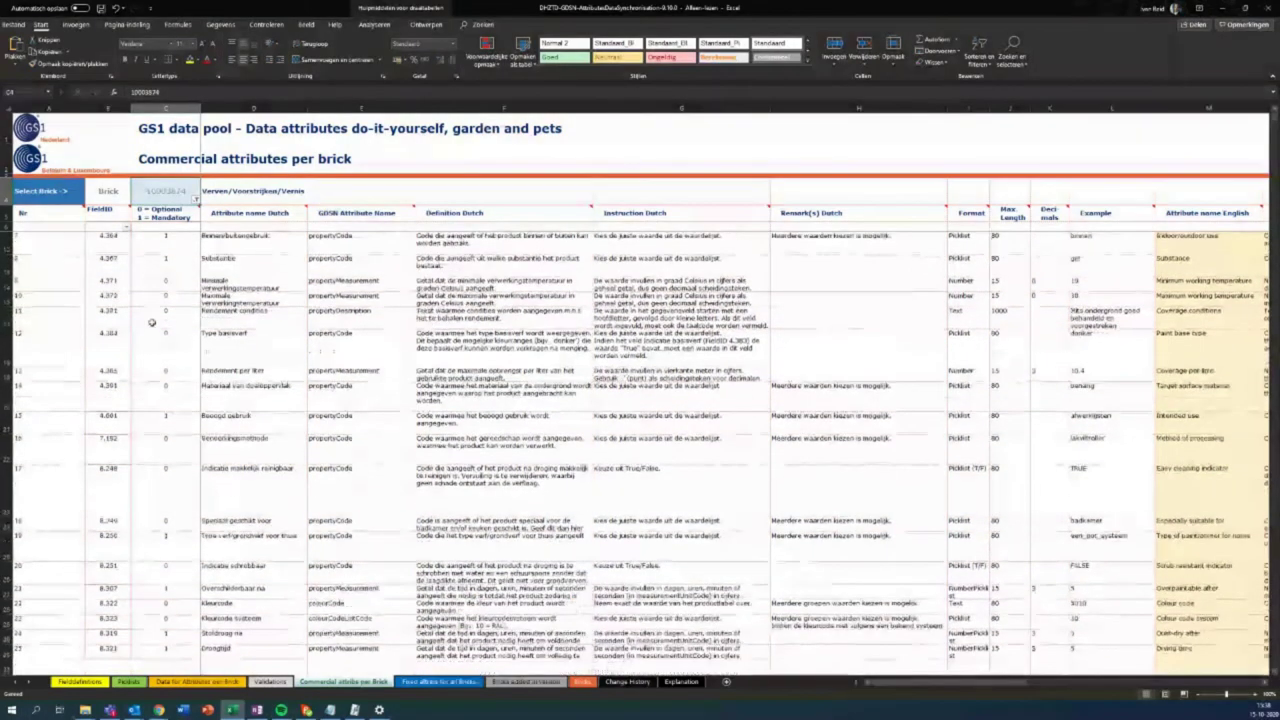
scroll(172, 349, up, 2)
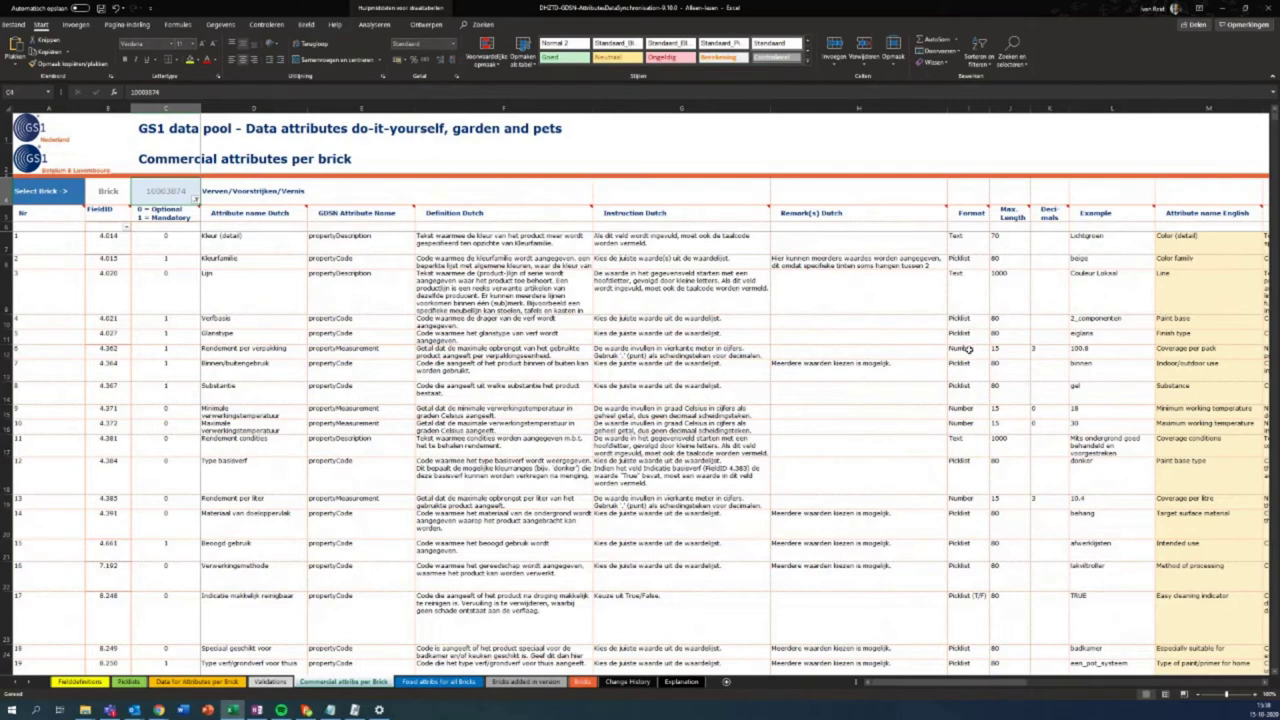
click(958, 258)
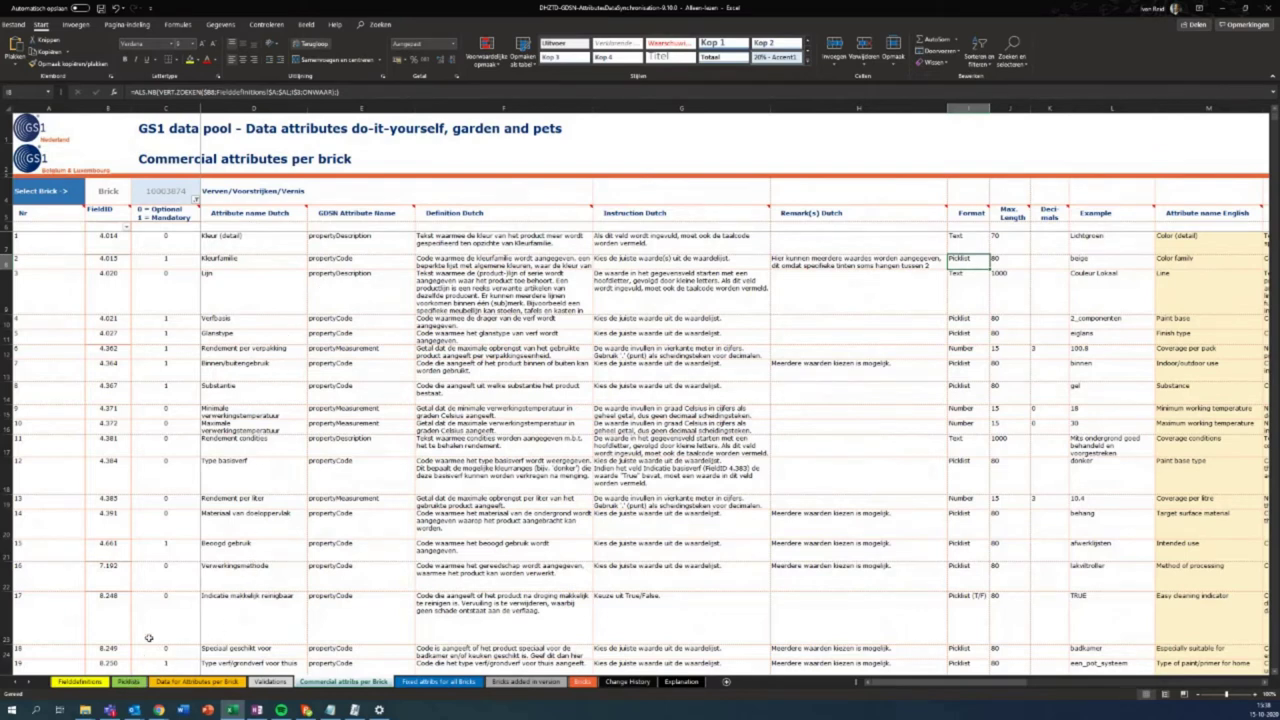
click(100, 258)
key(ctrl+shift+Down)
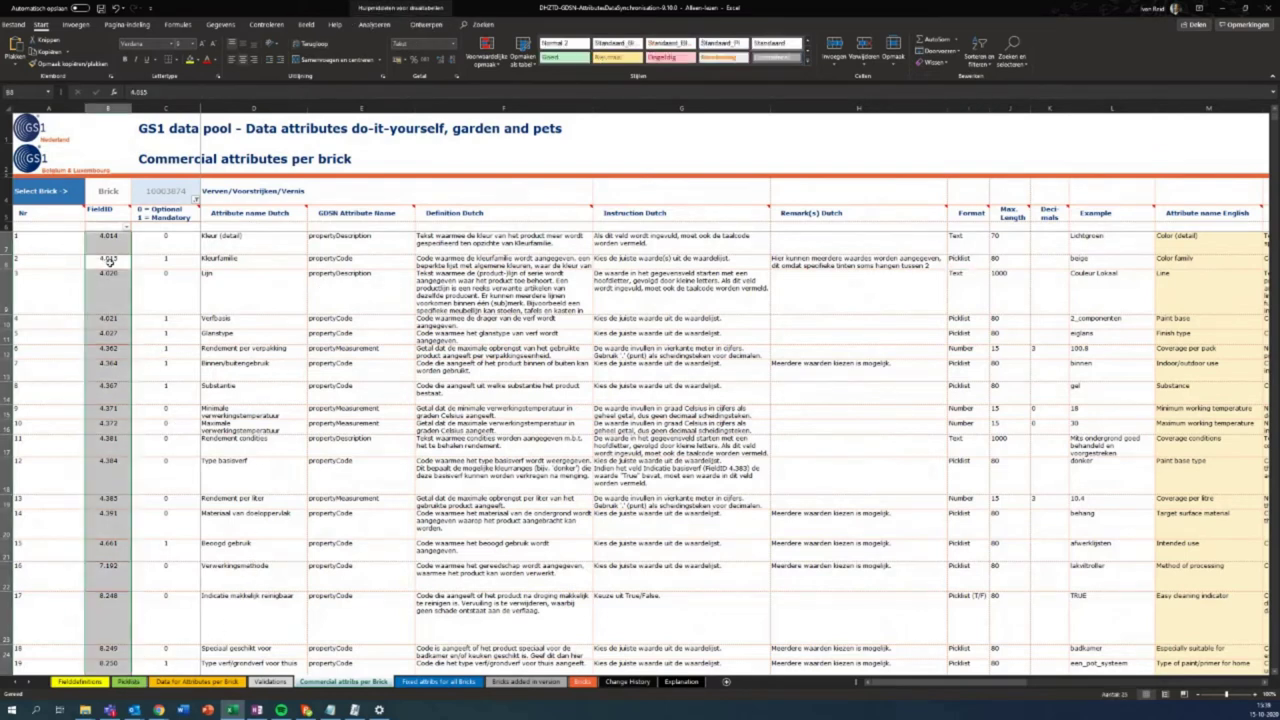
click(108, 258)
key(ctrl+c)
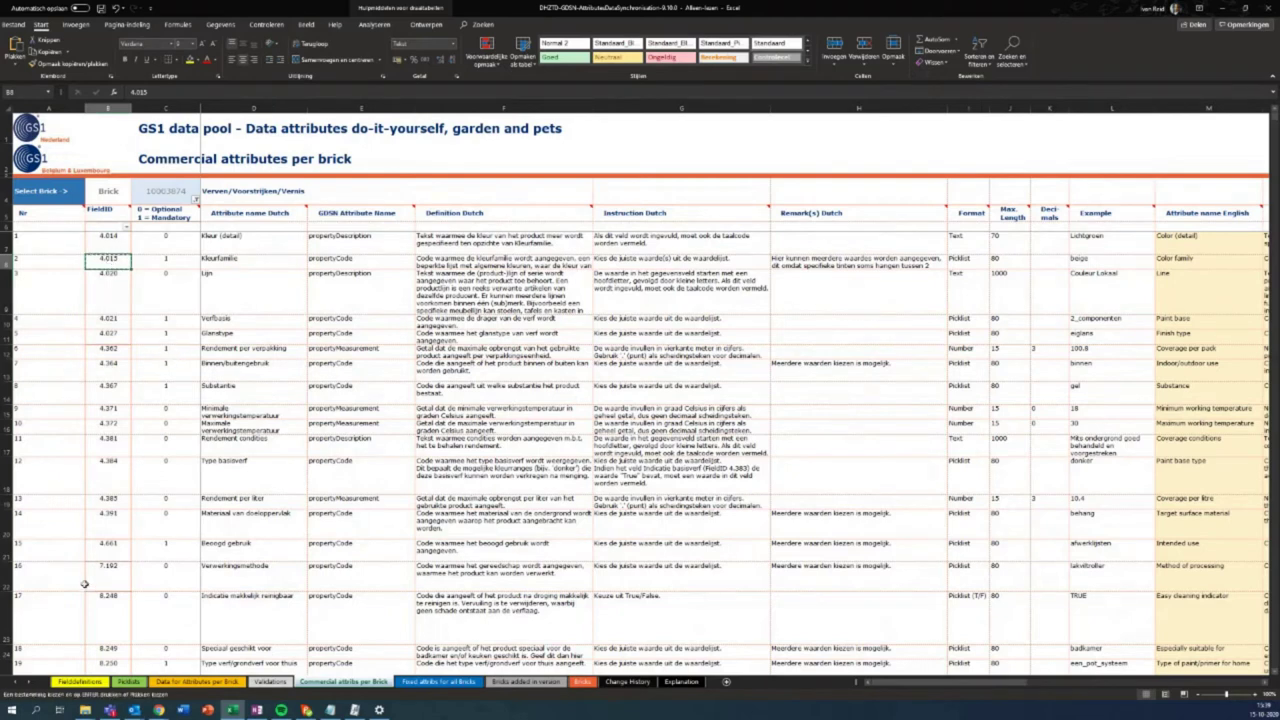
Look up the code values for Kleurfamilie in the Picklists sheet and select the code value wit.
click(128, 682)
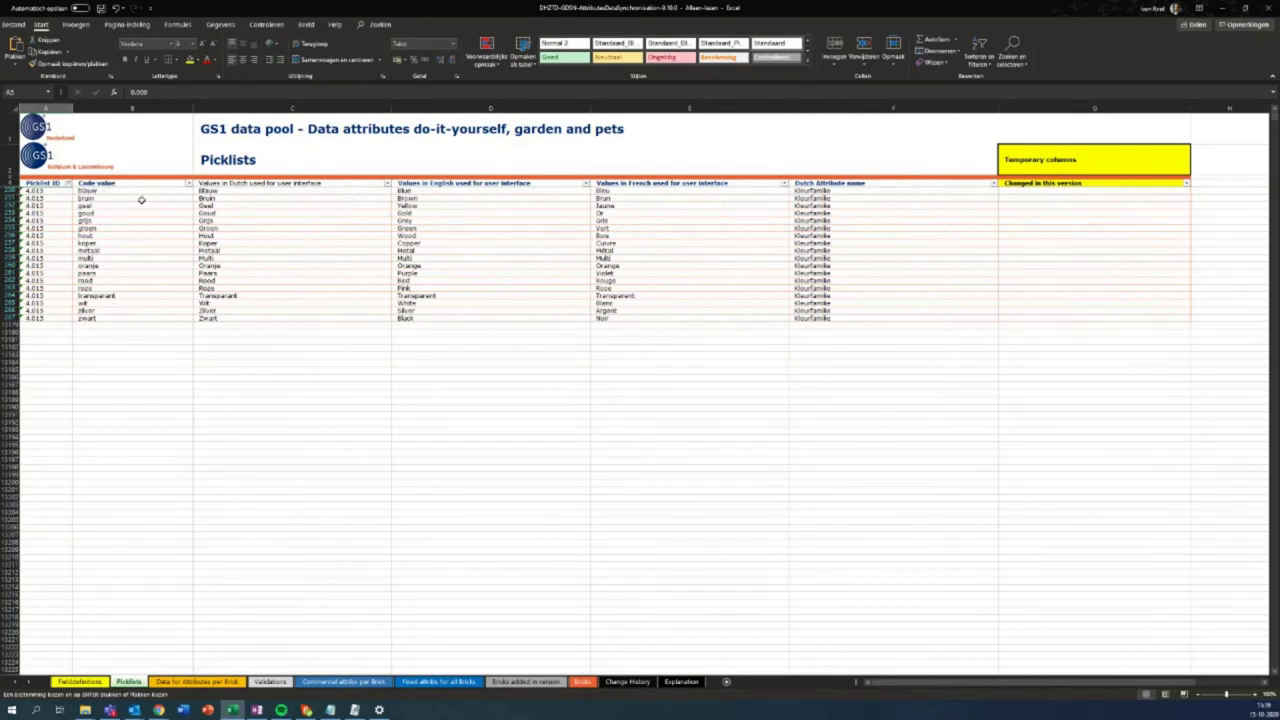
click(133, 108)
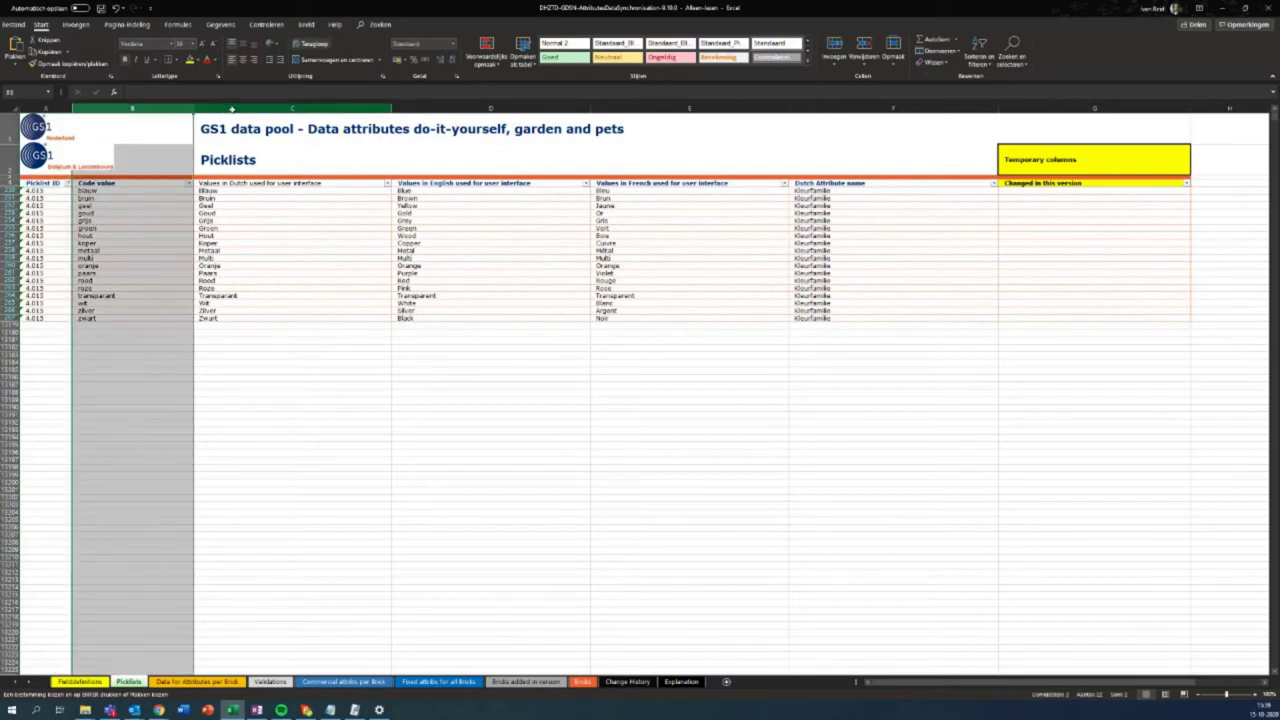
click(230, 108)
click(131, 213)
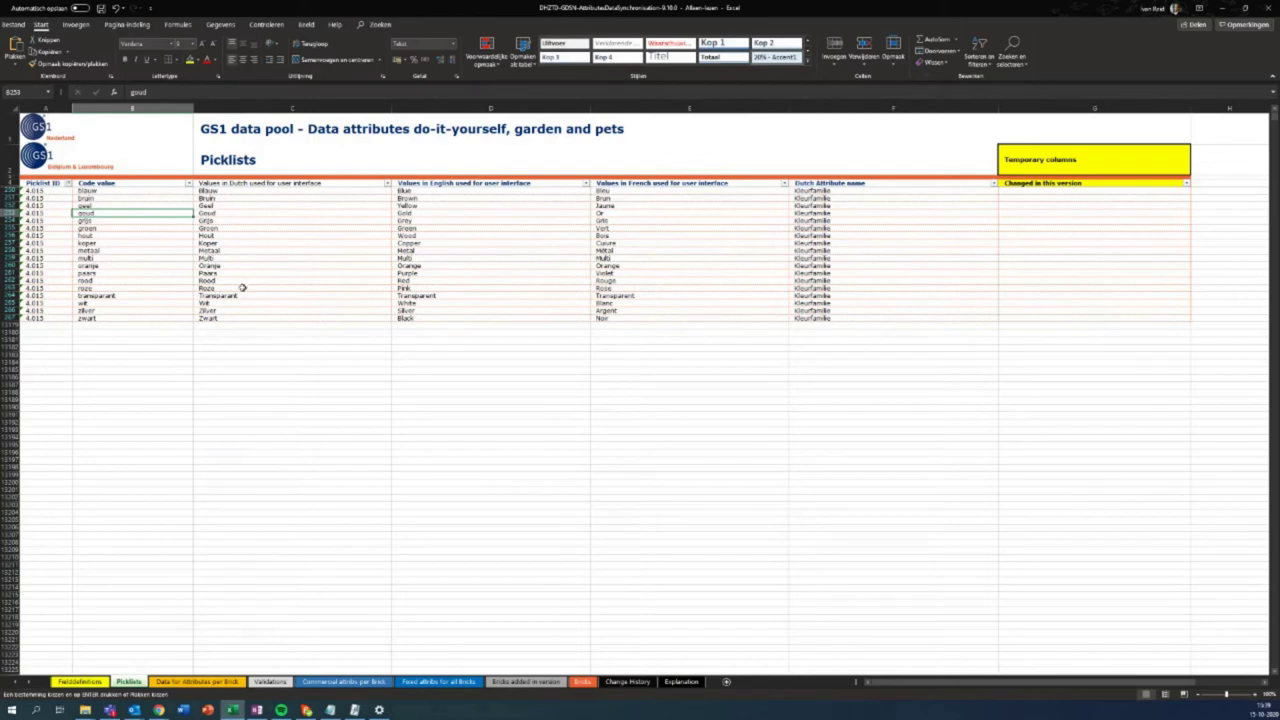
click(117, 234)
click(99, 303)
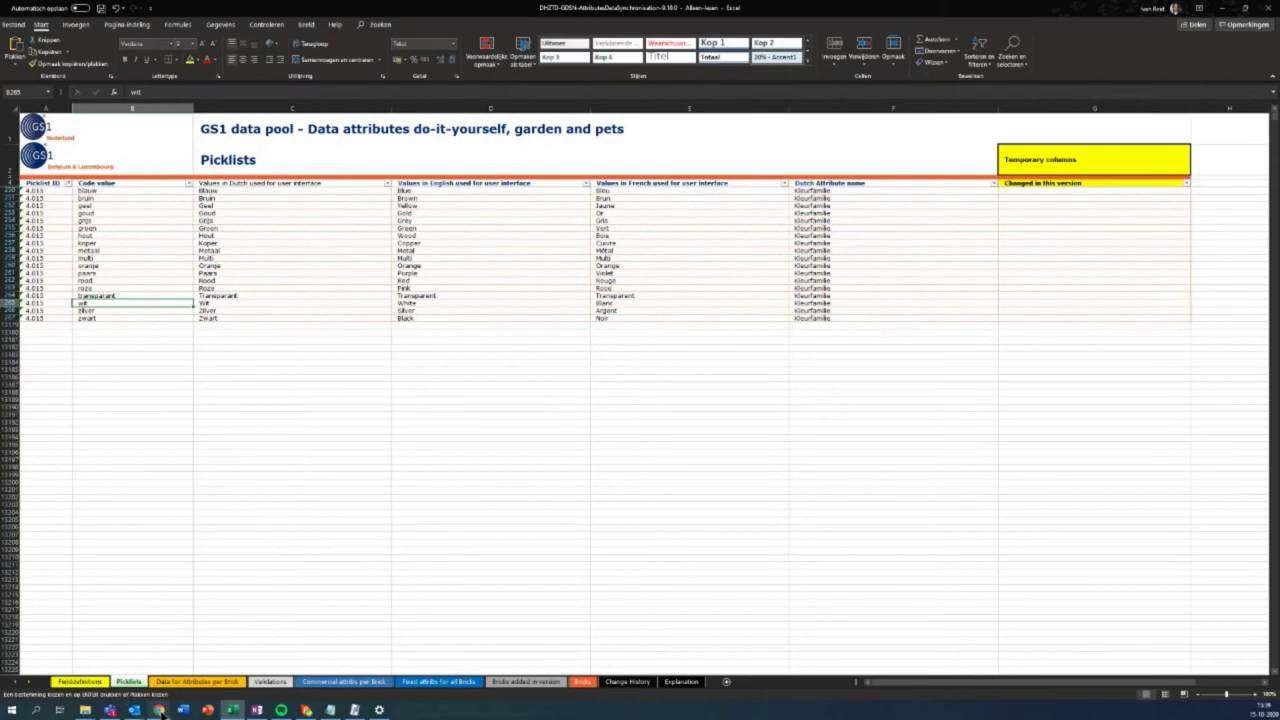
Return to GS1 Data Source in Chrome and set Veldcode (field-ID) to Kleurfamilie (4.015).
mouse_move(160, 712)
click(180, 664)
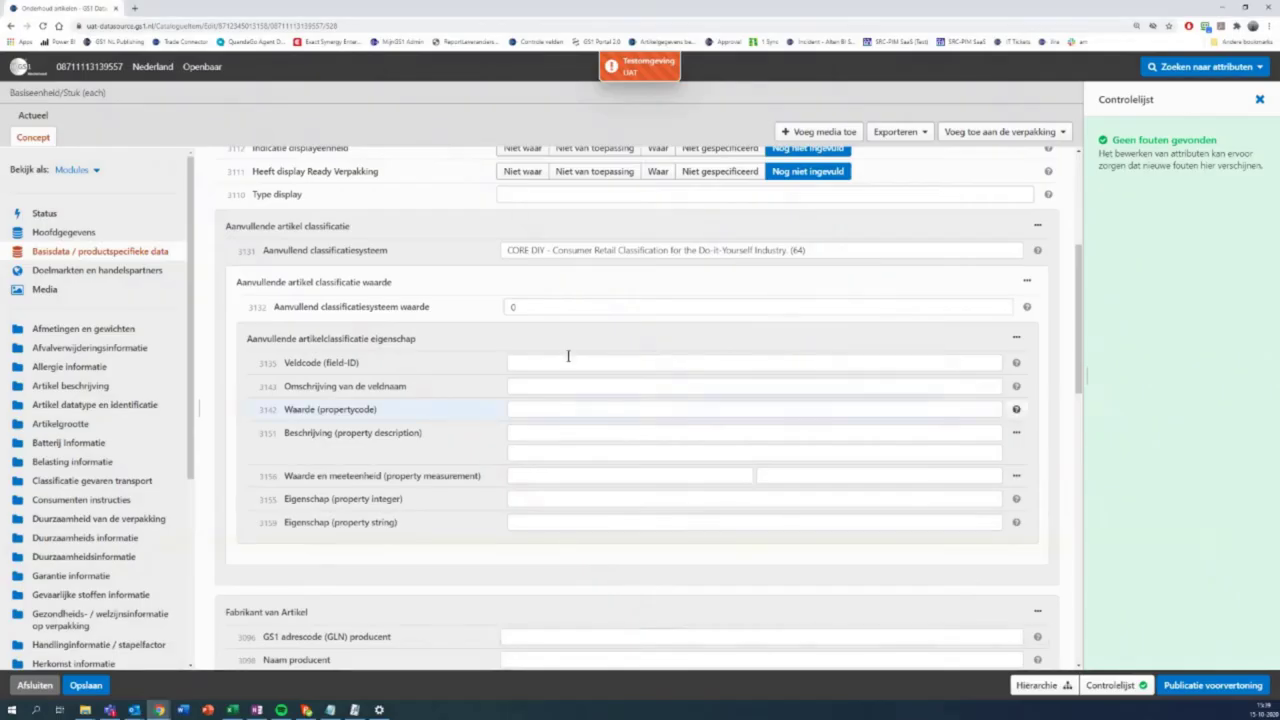
click(514, 363)
click(528, 368)
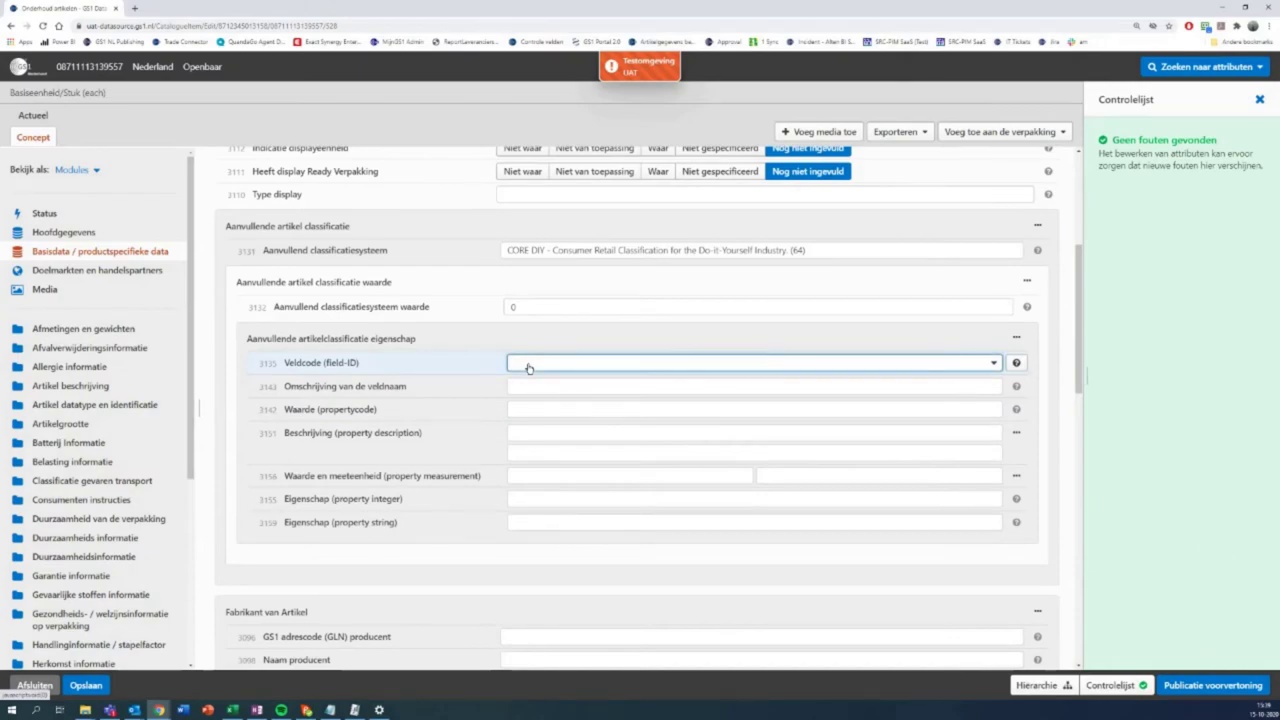
key(alt+Tab)
key(ctrl+c)
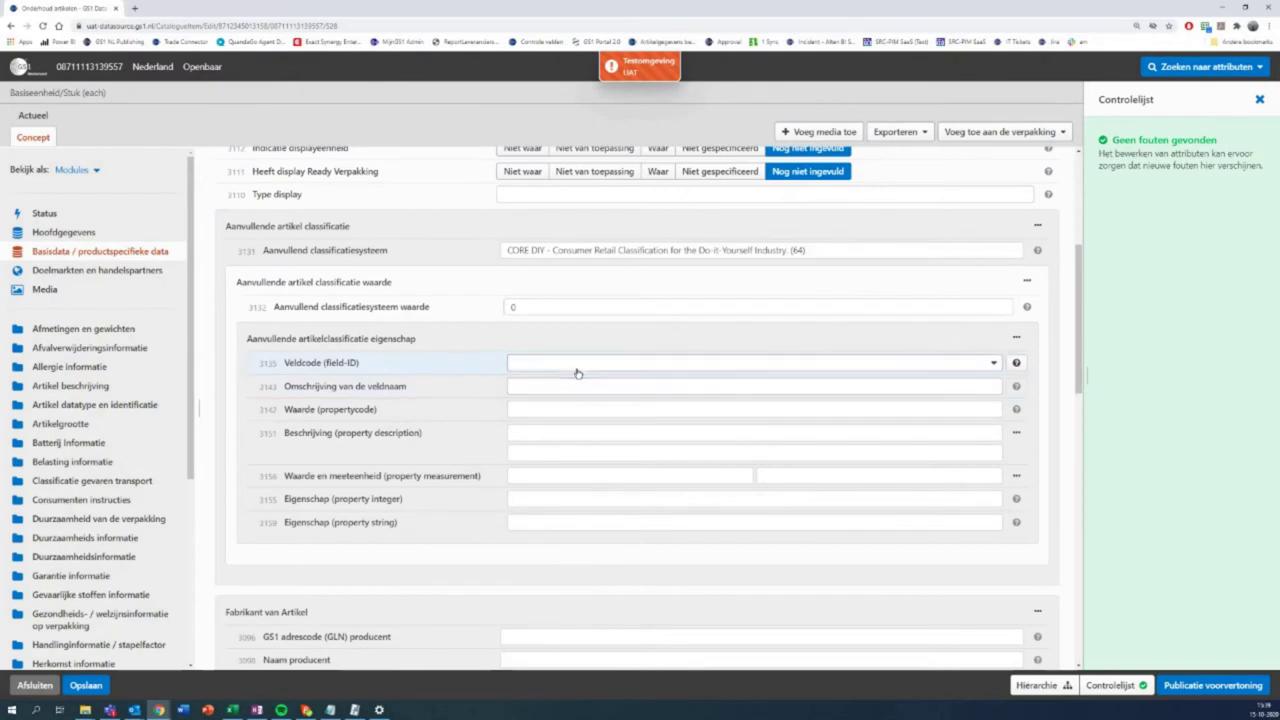
click(575, 367)
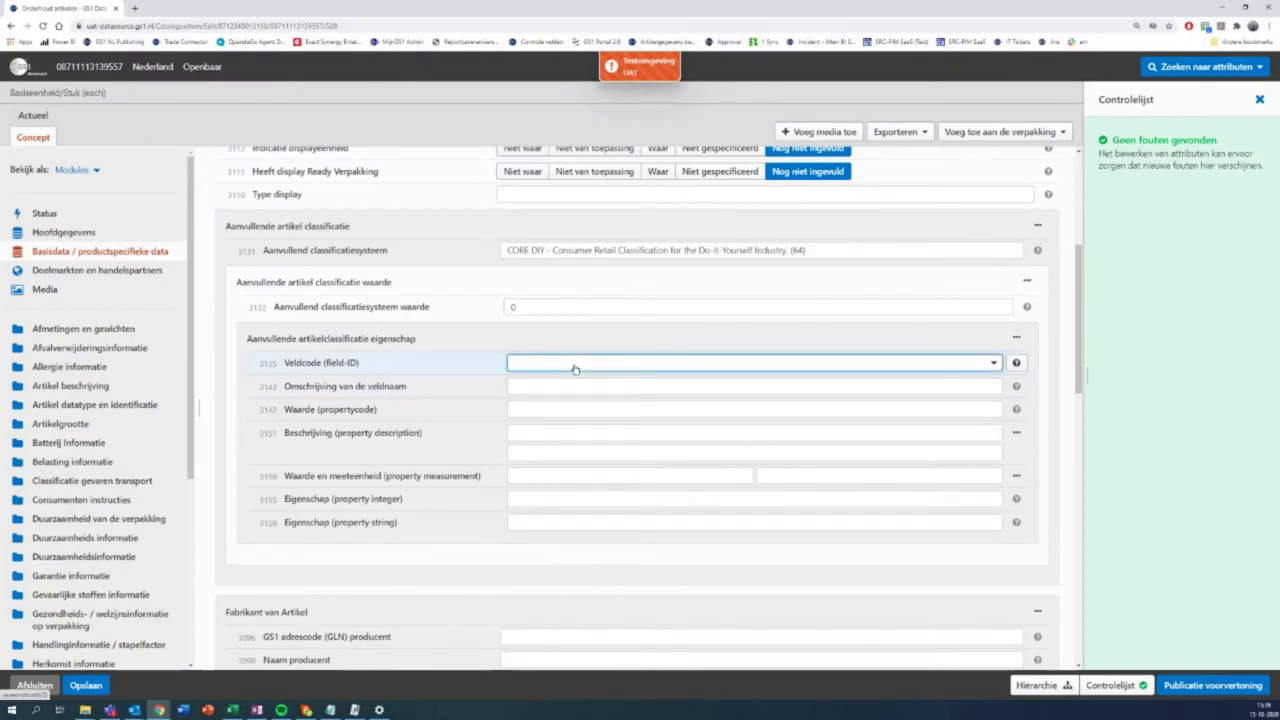
click(575, 367)
text(4.015)
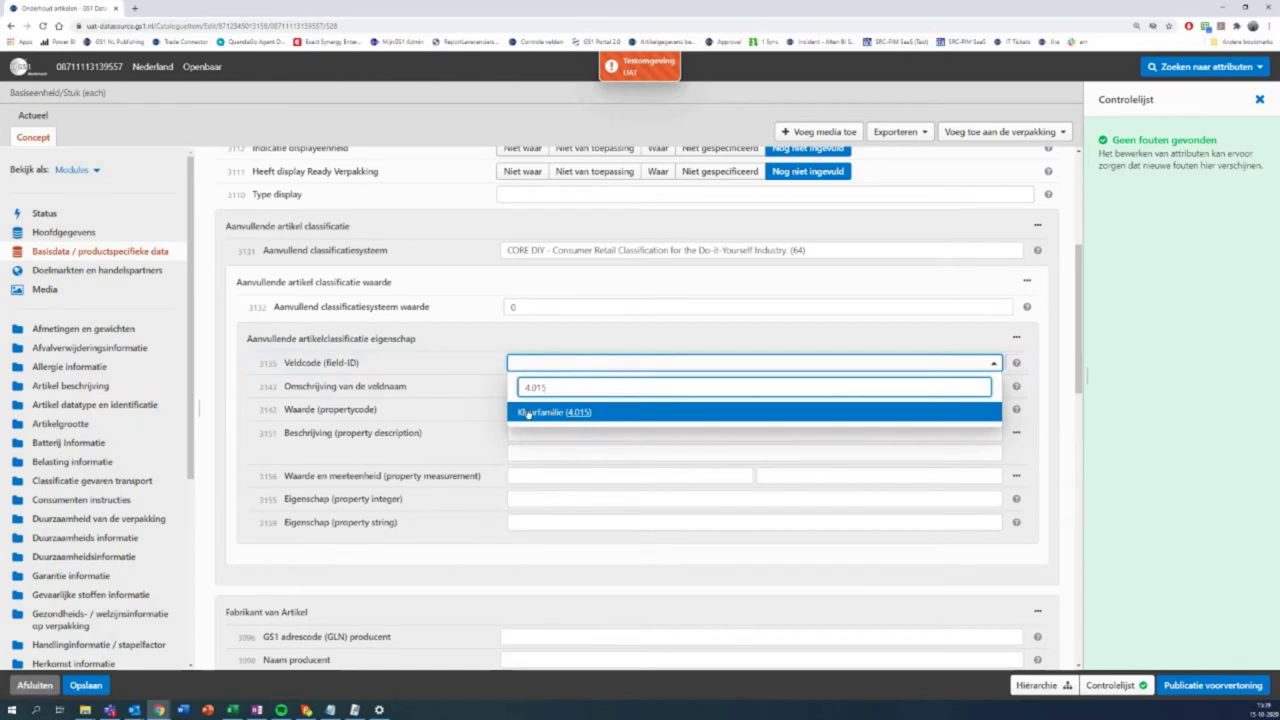
click(581, 414)
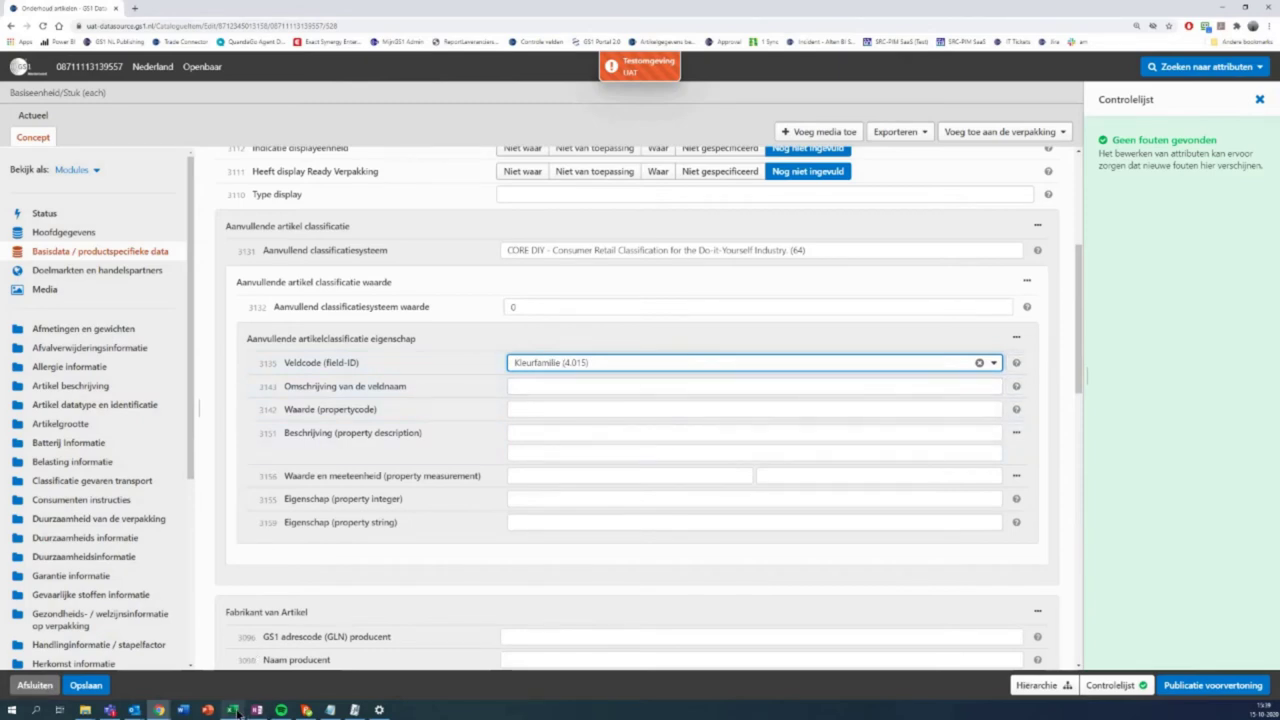
Check Kleurfamilie's GDSN Attribute Name in the Excel workbook and enter Wit as the Waarde (propertycode) in GS1 Data Source.
click(241, 680)
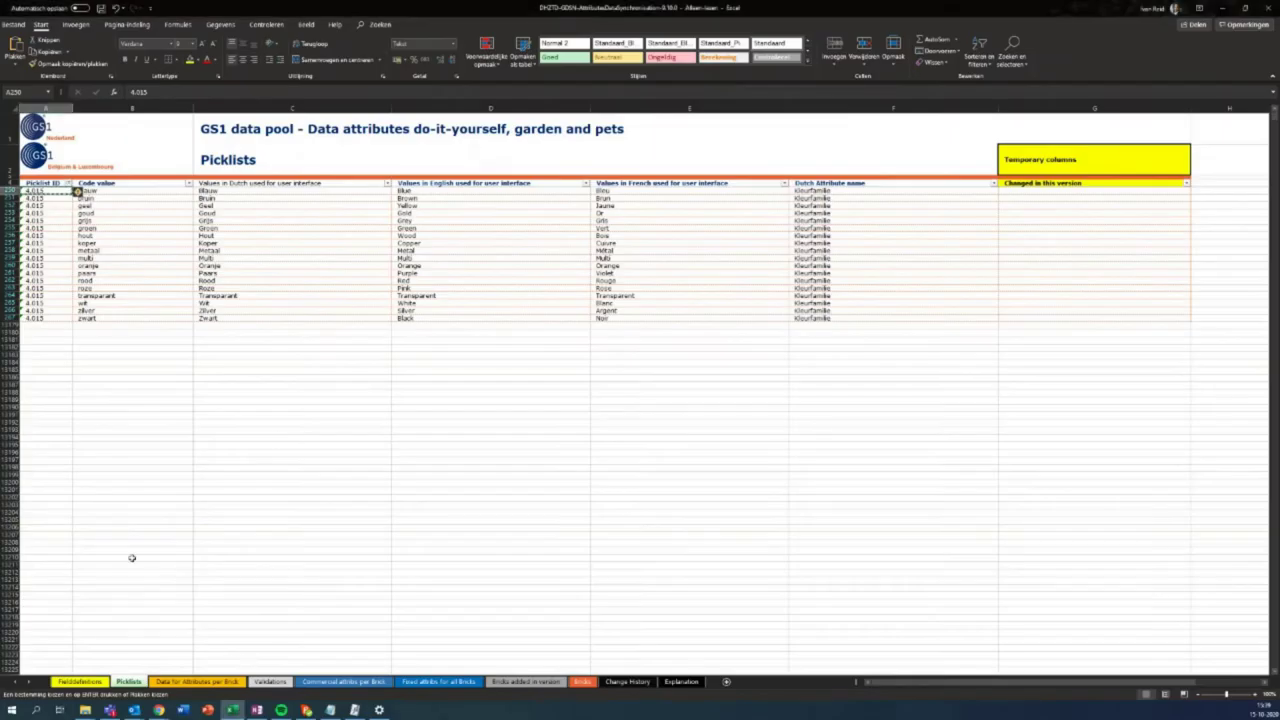
click(328, 684)
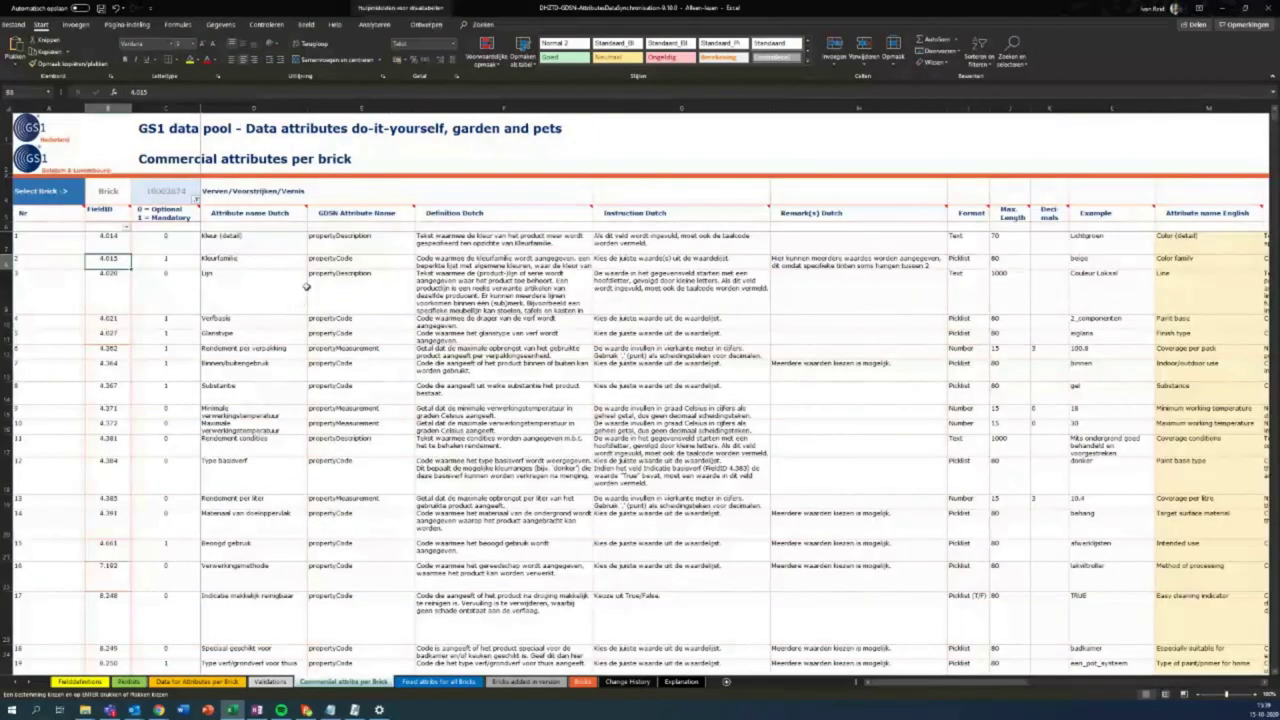
click(343, 262)
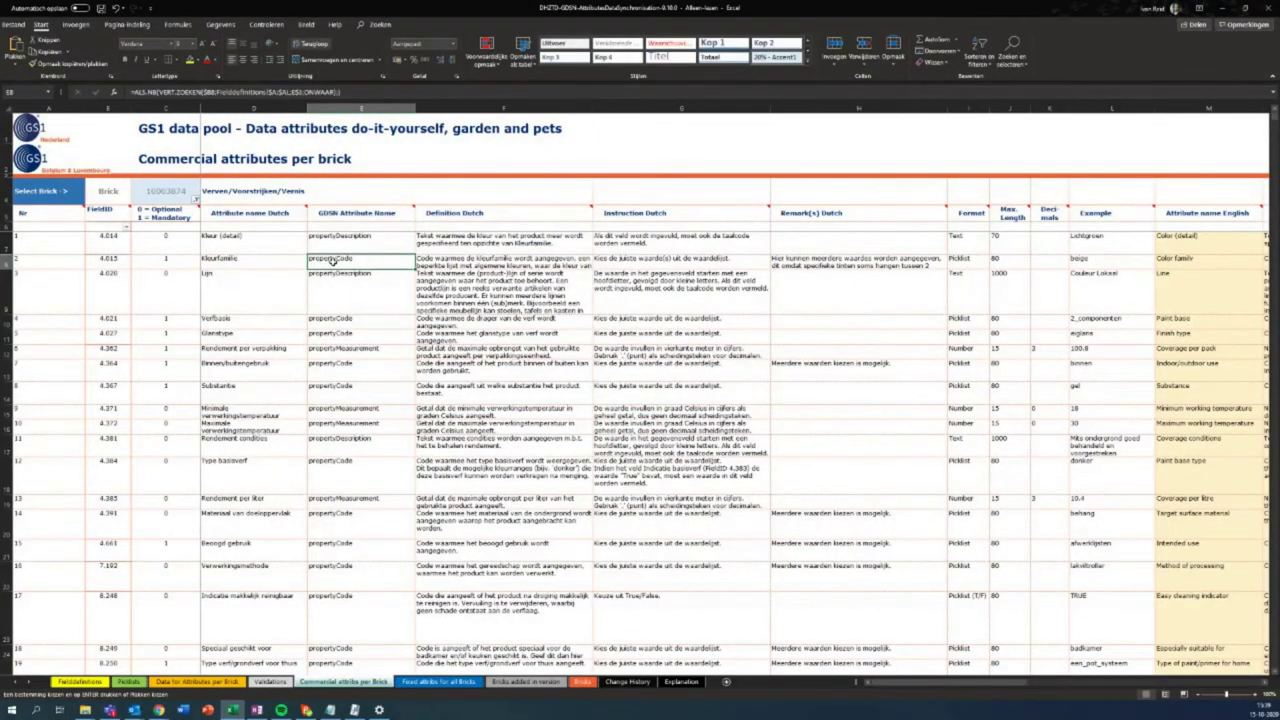
key(alt+Tab)
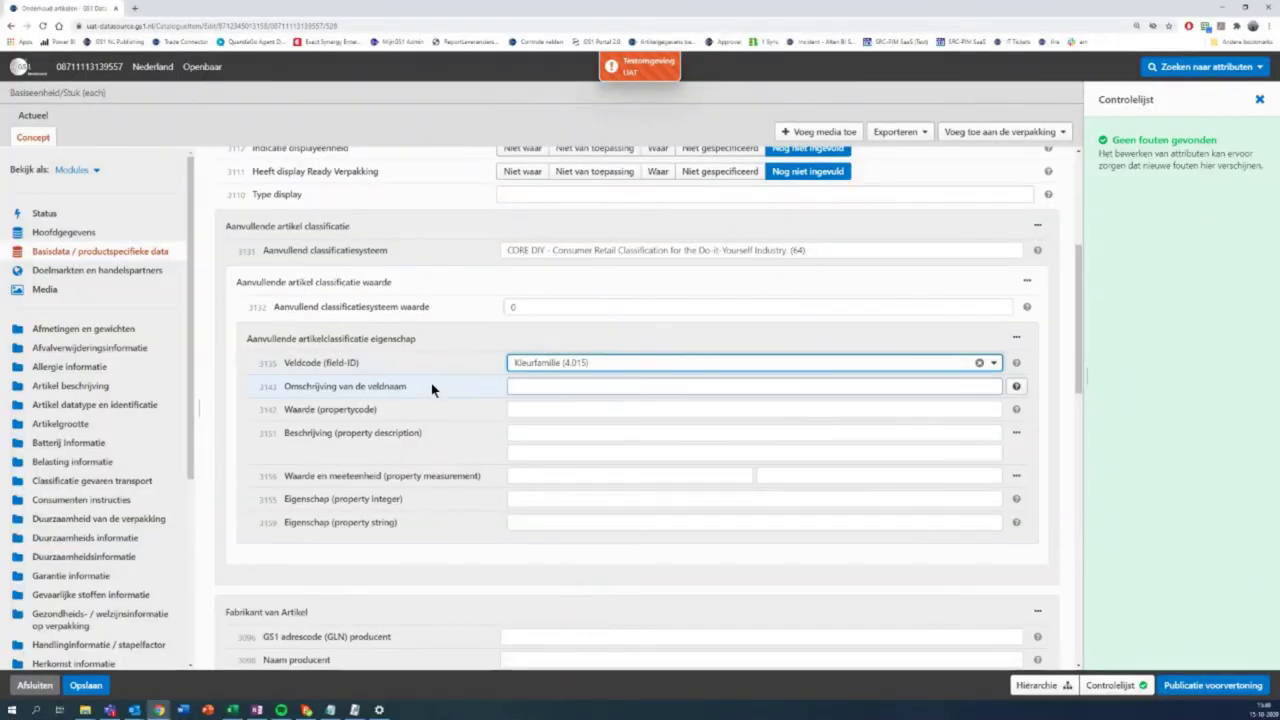
click(539, 407)
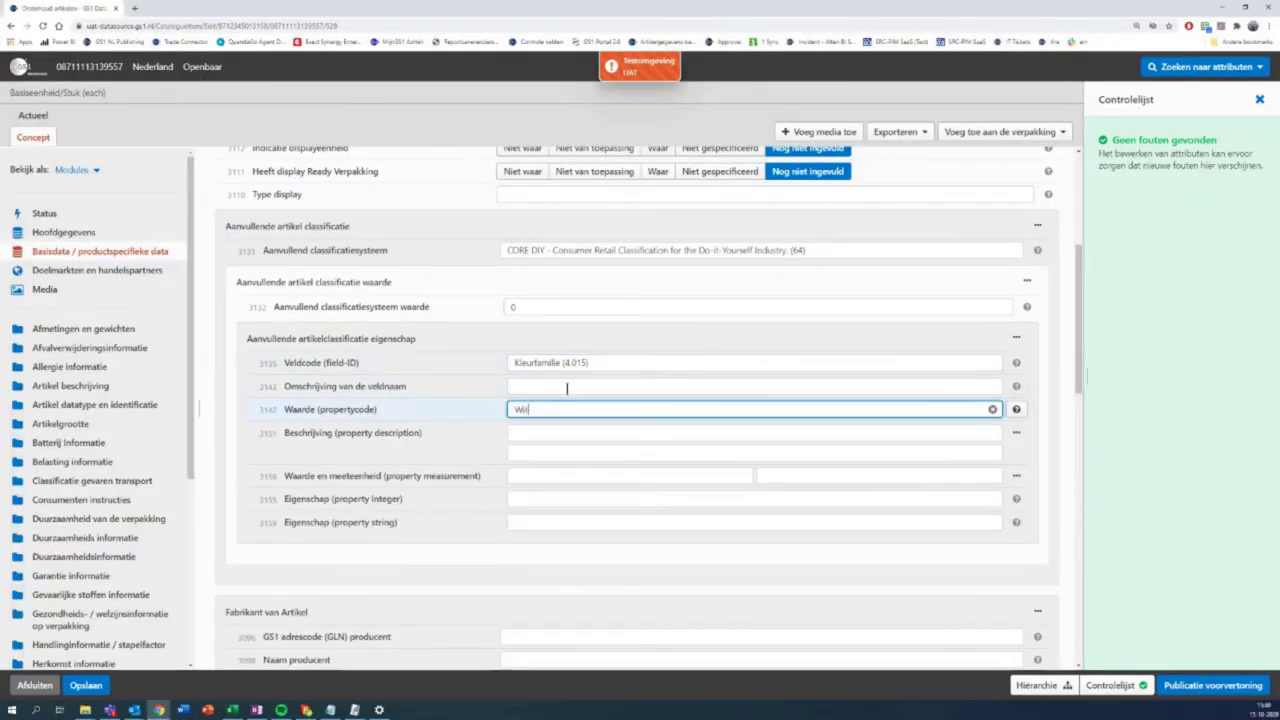
click(1125, 413)
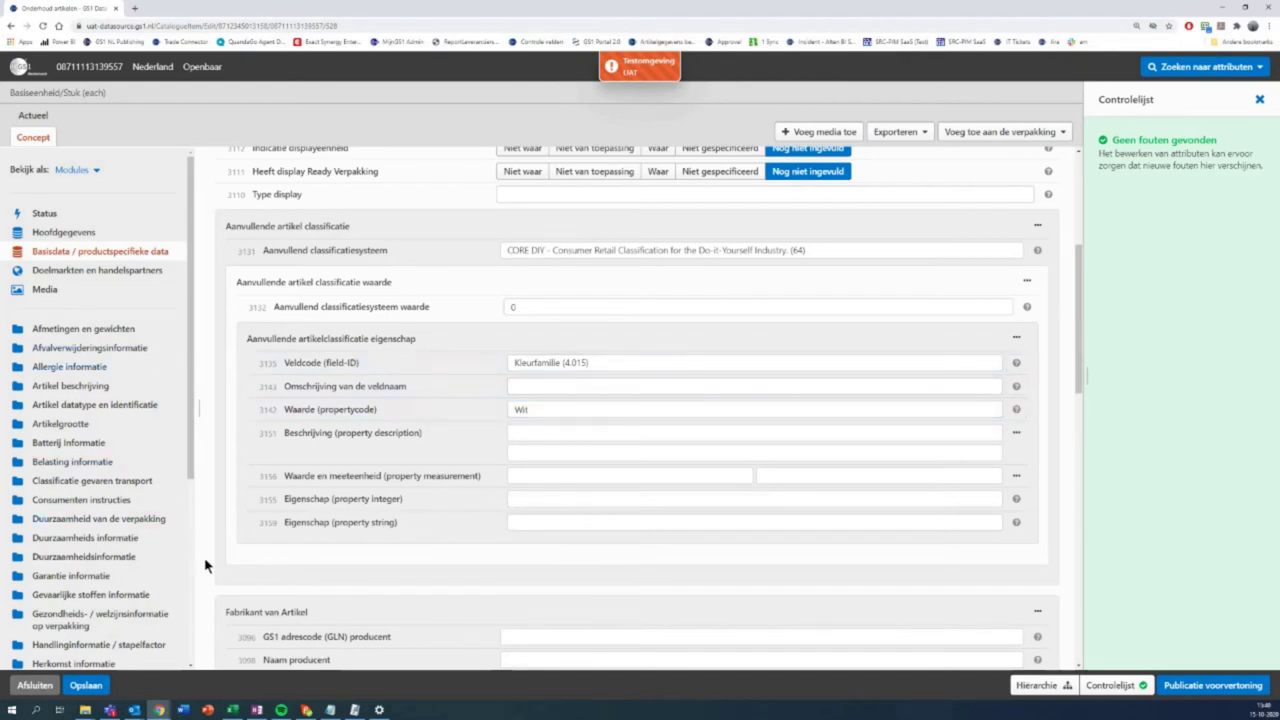
In the Excel workbook, find the FieldID of Verfbasis and filter the Picklists sheet on Picklist ID 4.021.
key(alt+Tab)
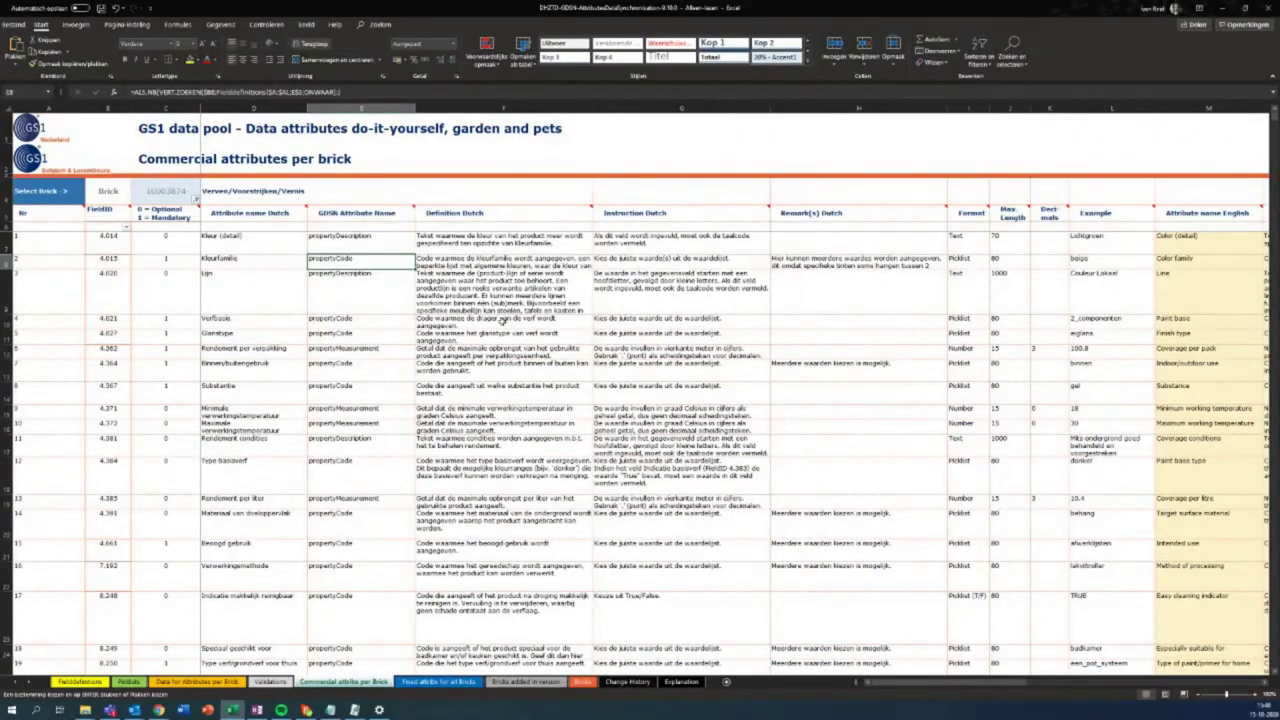
click(107, 318)
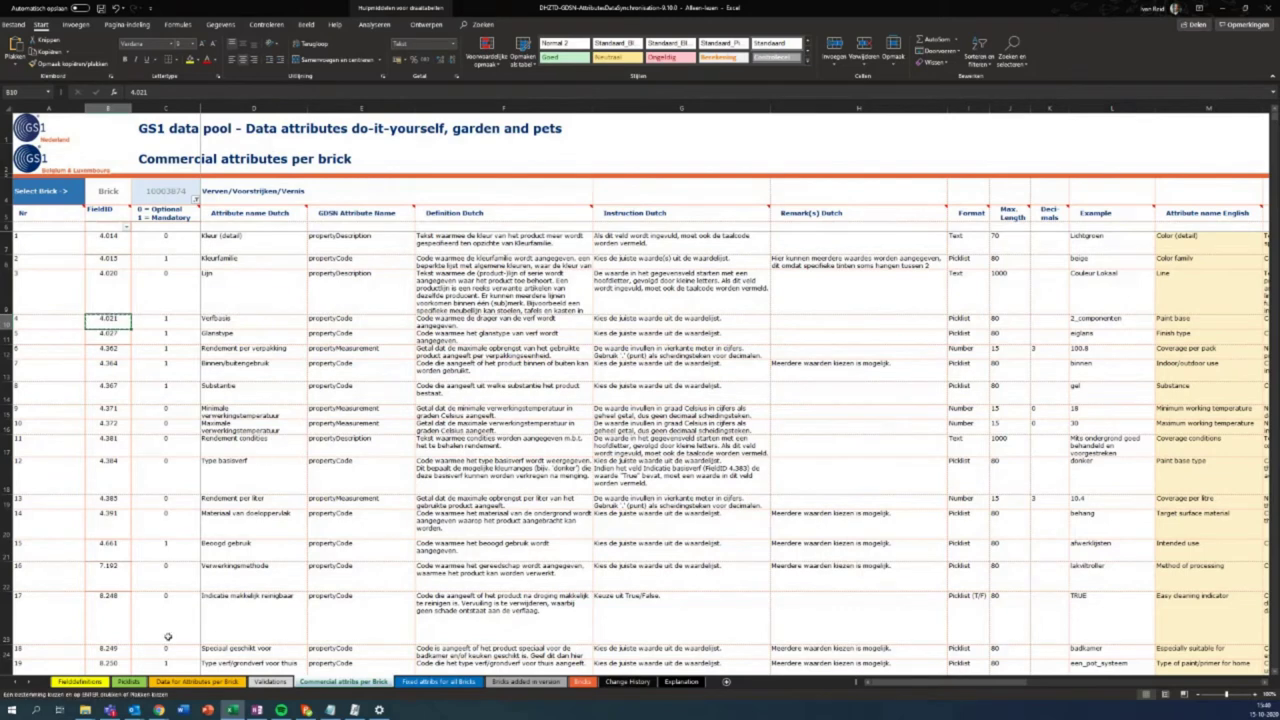
click(128, 681)
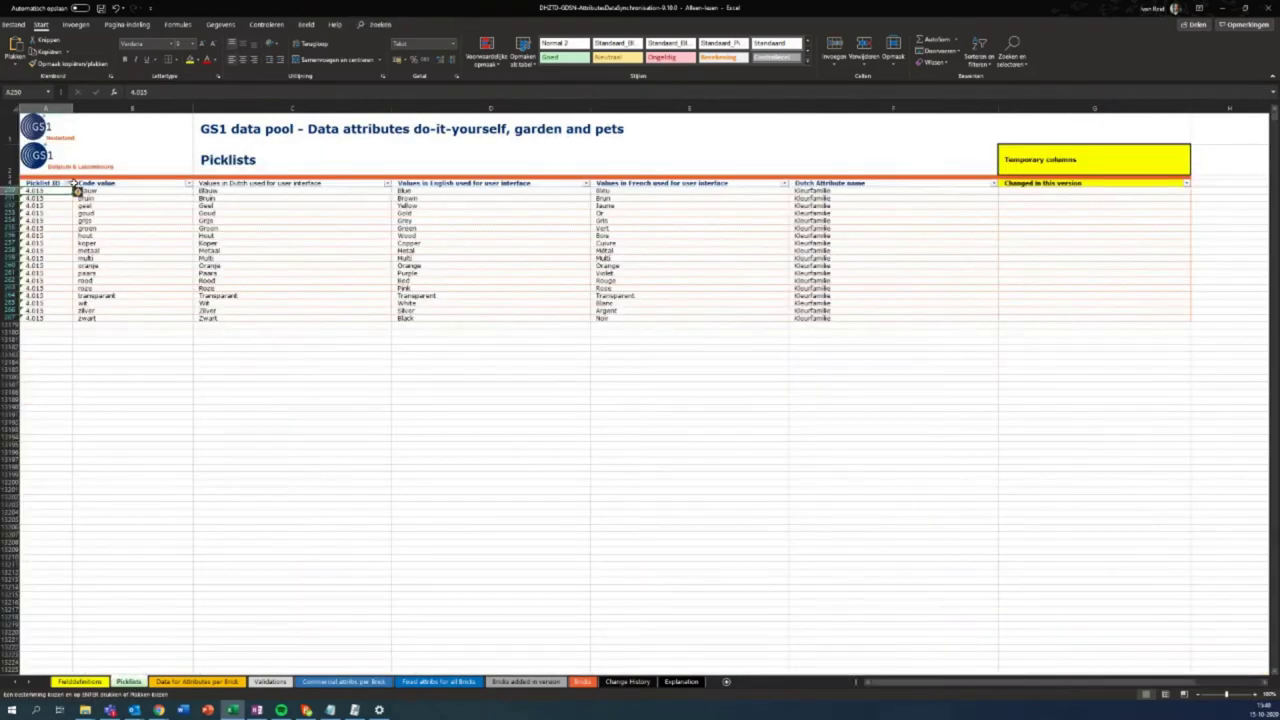
click(68, 183)
click(44, 267)
text(4.015)
click(68, 412)
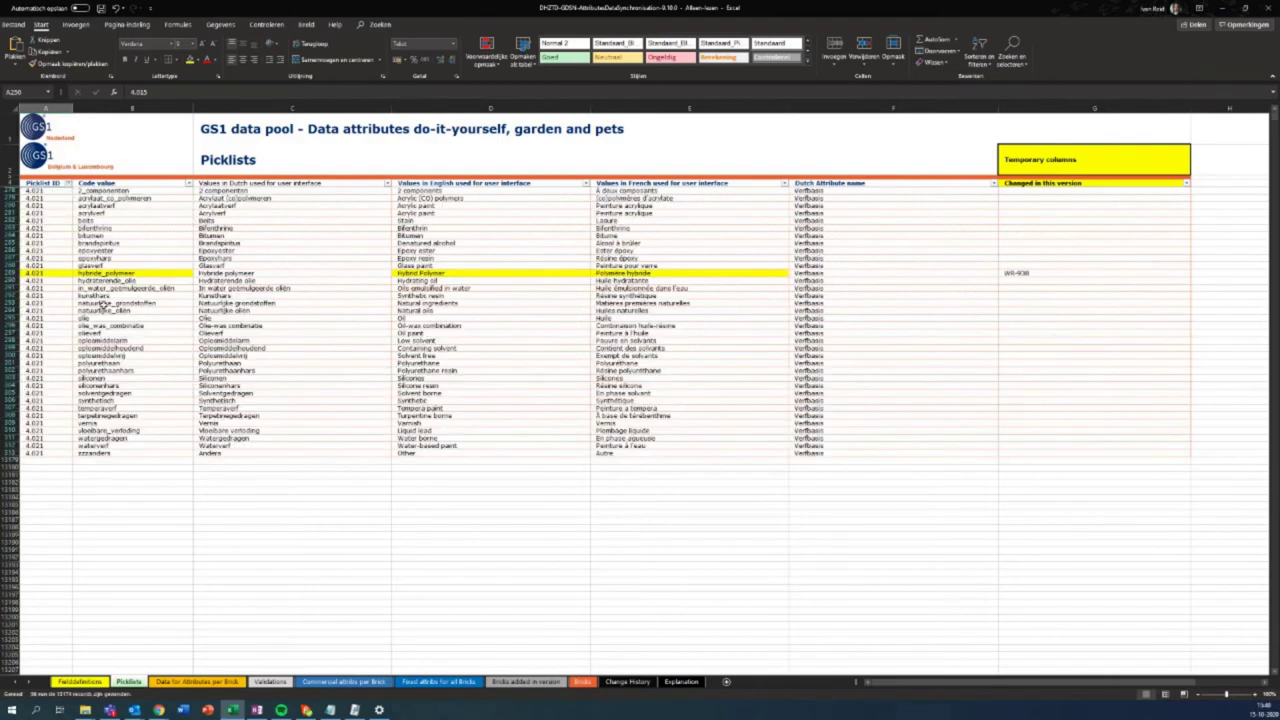
Copy the code value waterverf and check Verfbasis's GDSN Attribute Name in the Commercial attributes per brick sheet.
click(117, 446)
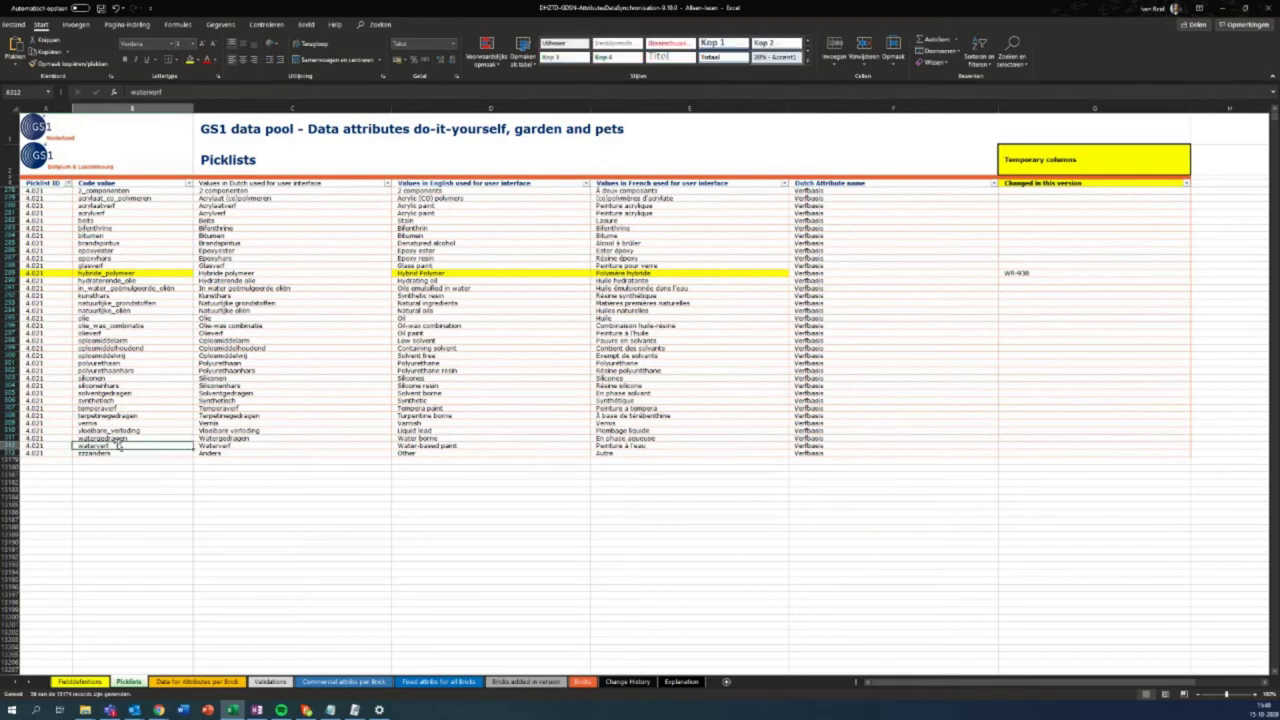
key(ctrl+c)
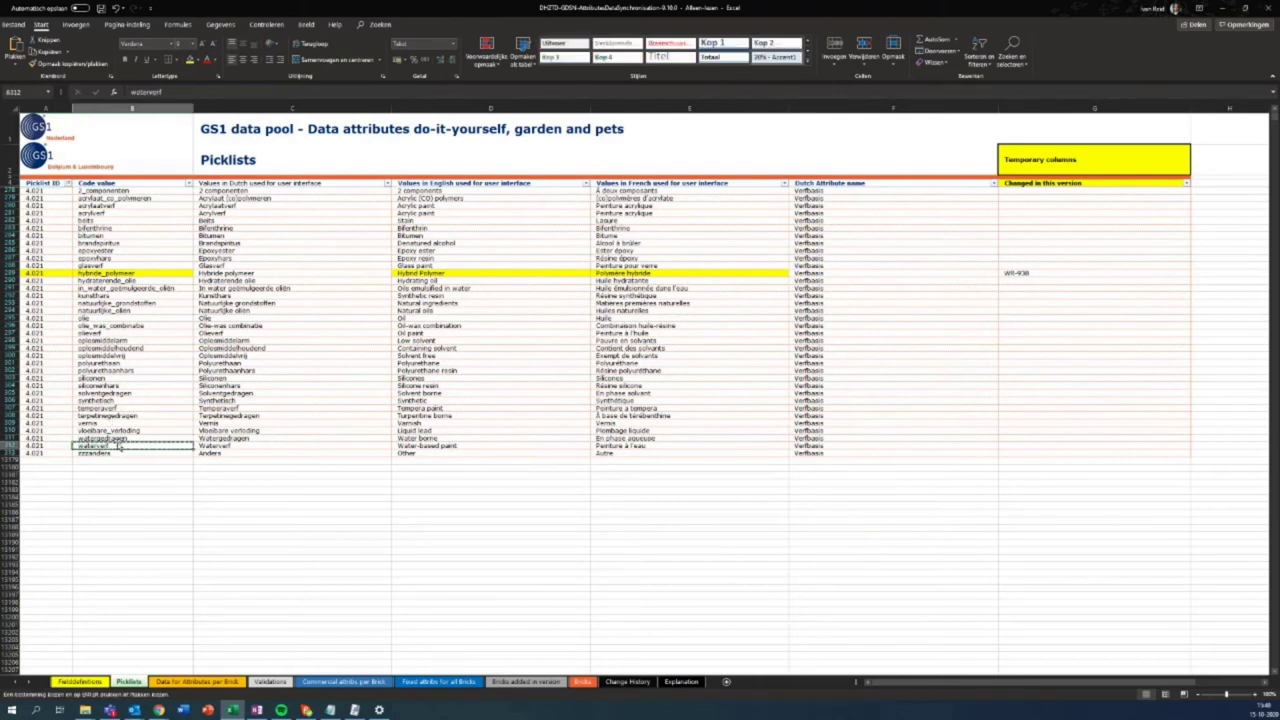
click(338, 682)
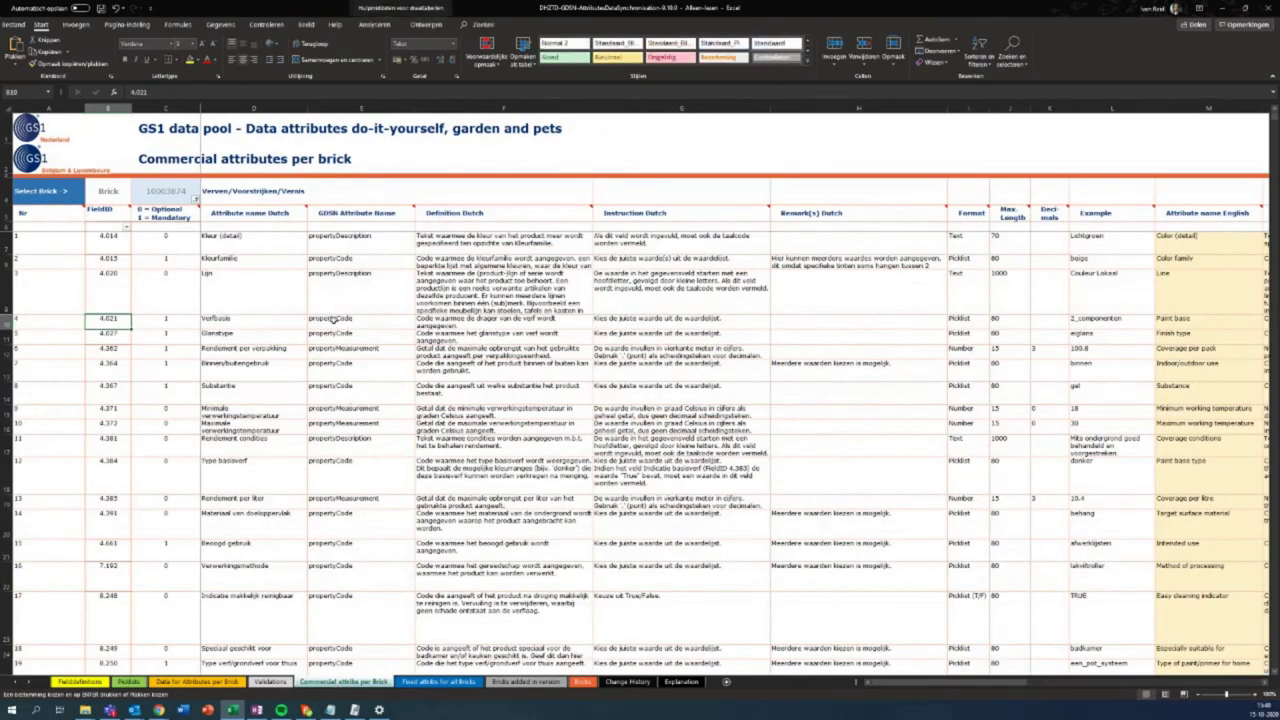
Switch to GS1 Data Source in Chrome, add another Aanvullende artikelclassificatie eigenschap and set its Veldcode (field-ID) to Verfbasis (4.021).
key(alt+Tab)
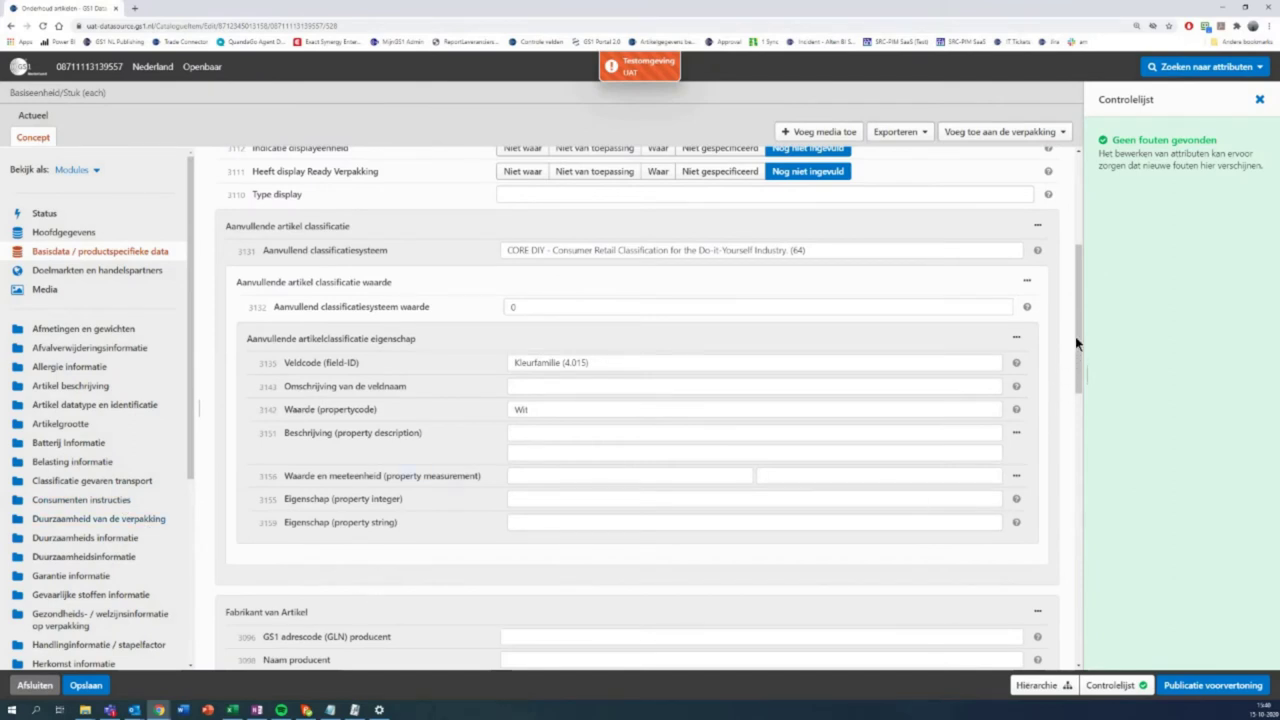
scroll(1075, 340, down, 2)
scroll(1075, 375, down, 1)
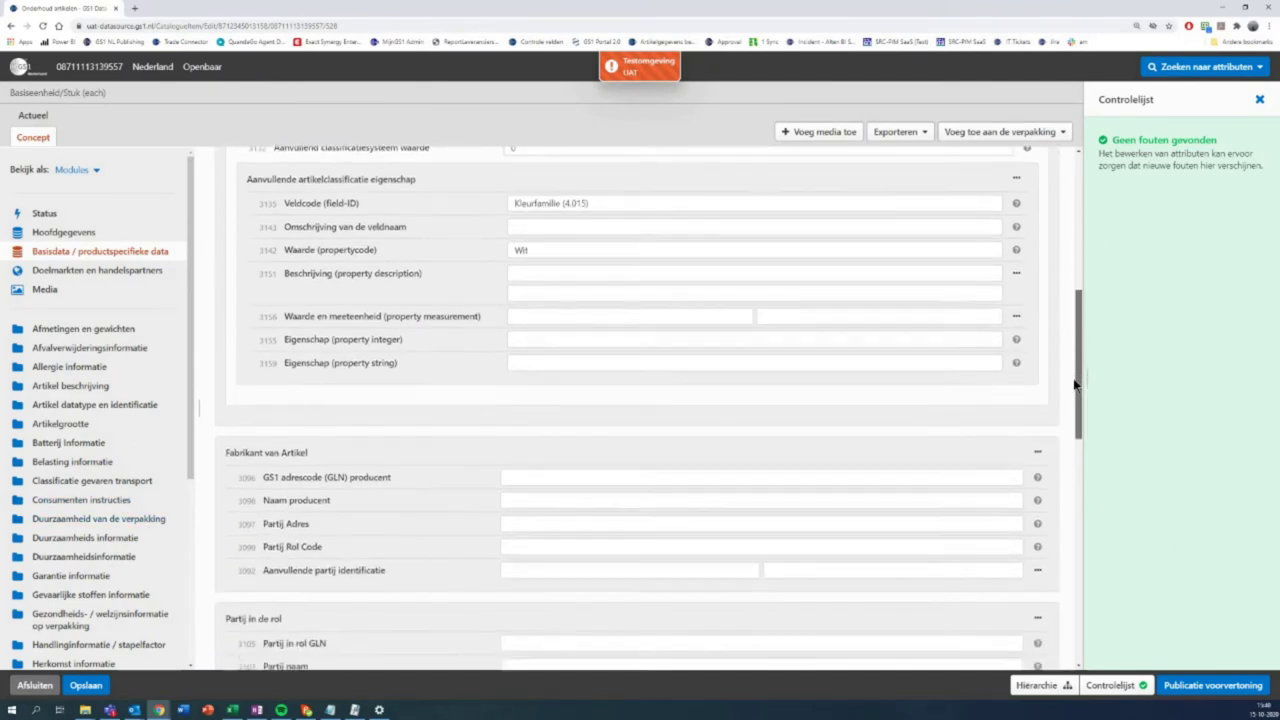
click(1016, 179)
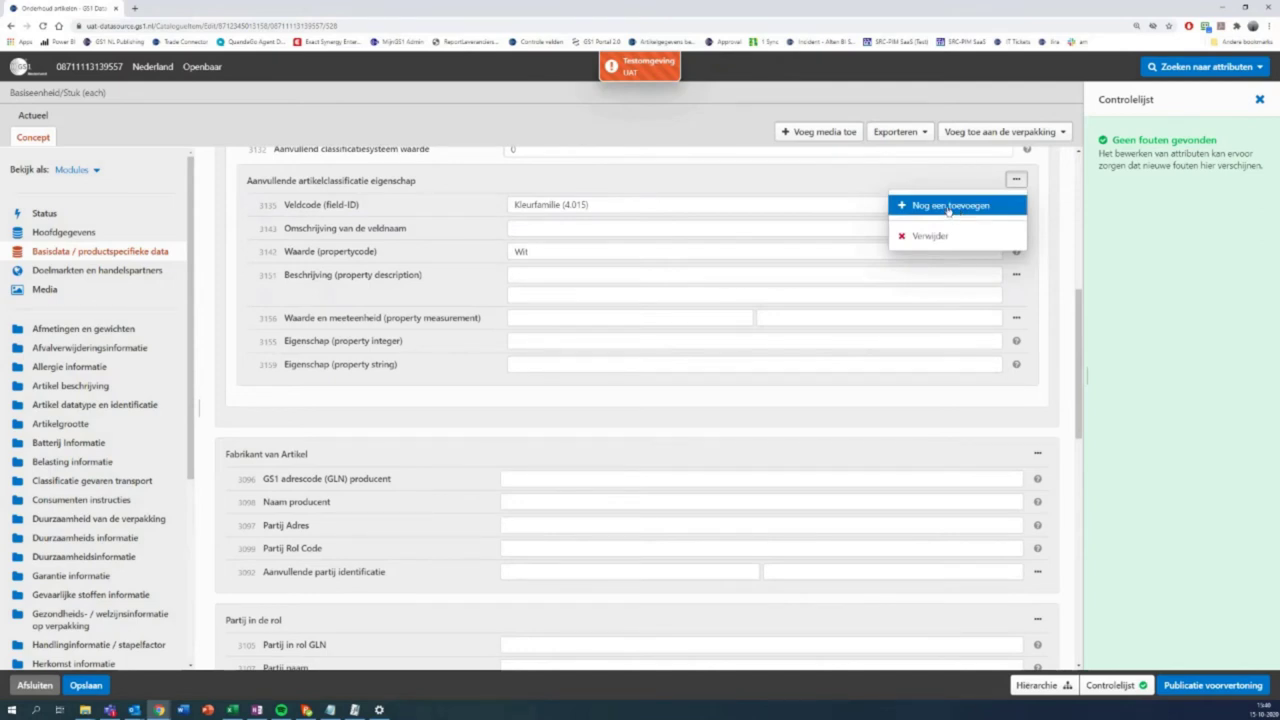
click(948, 207)
click(591, 434)
text(4.021)
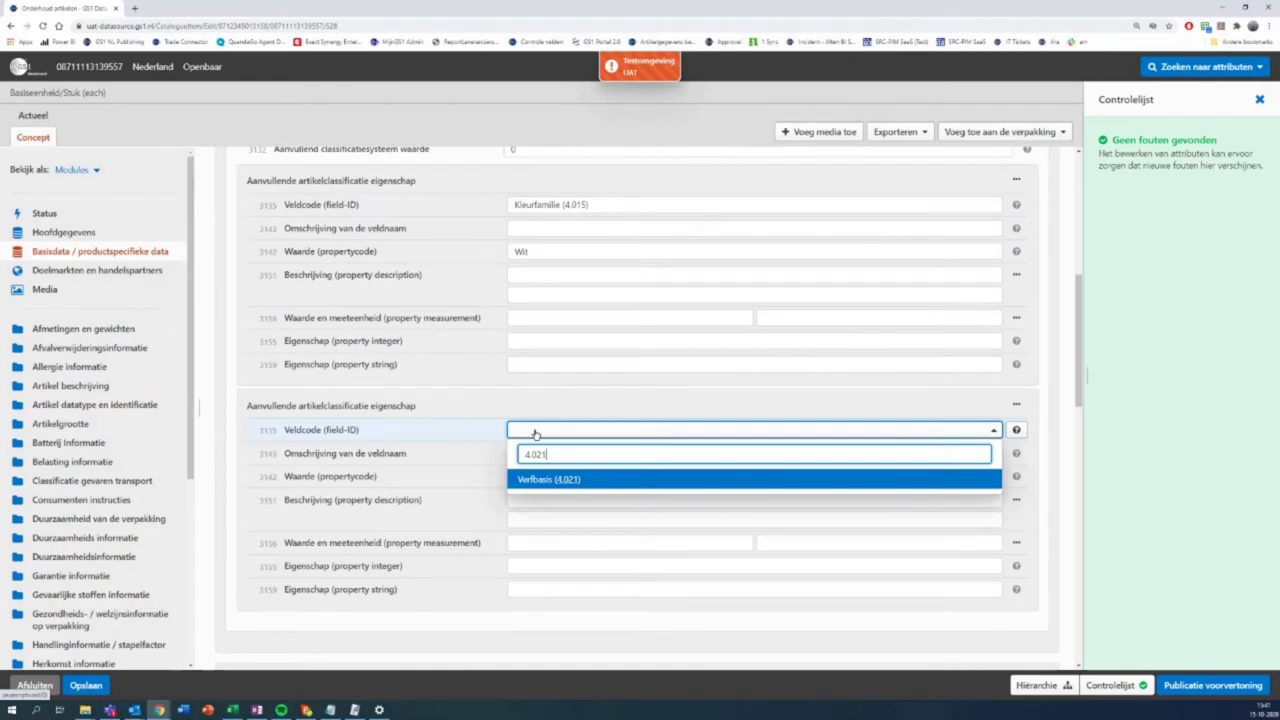
click(553, 480)
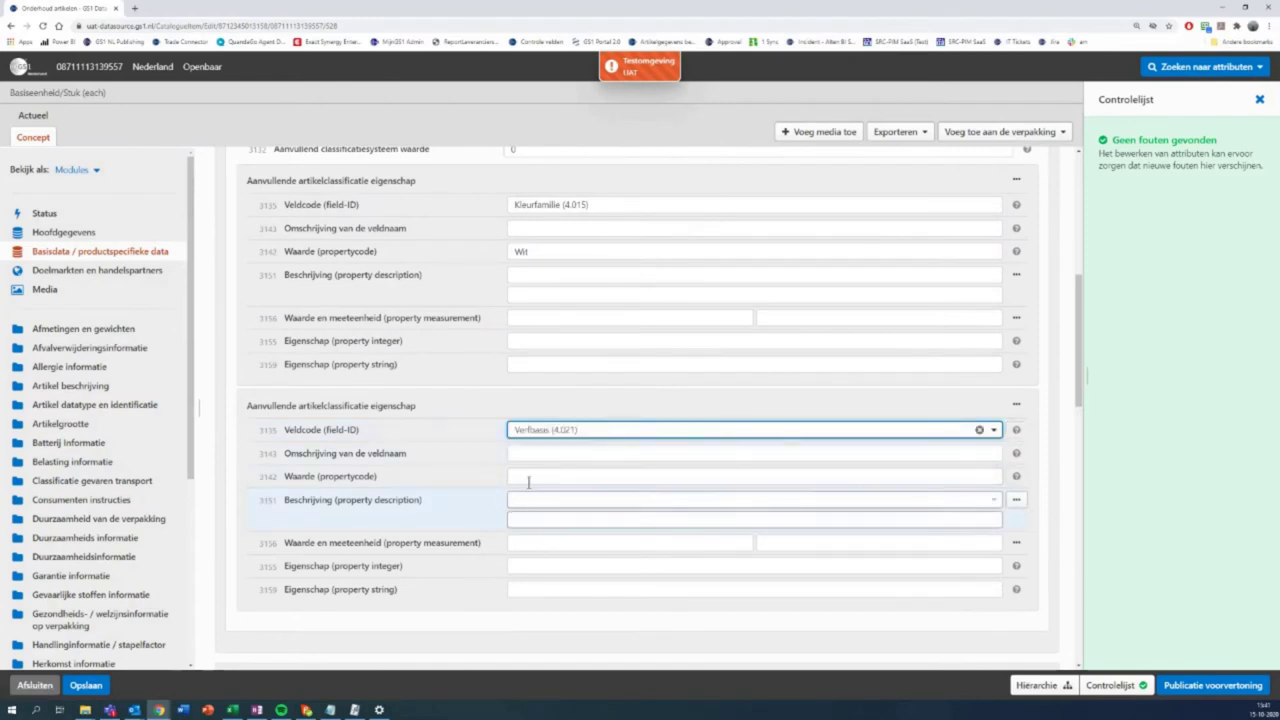
Enter Waterverf as the Waarde (propertycode) of the Verfbasis property and check the Controlelijst.
click(531, 477)
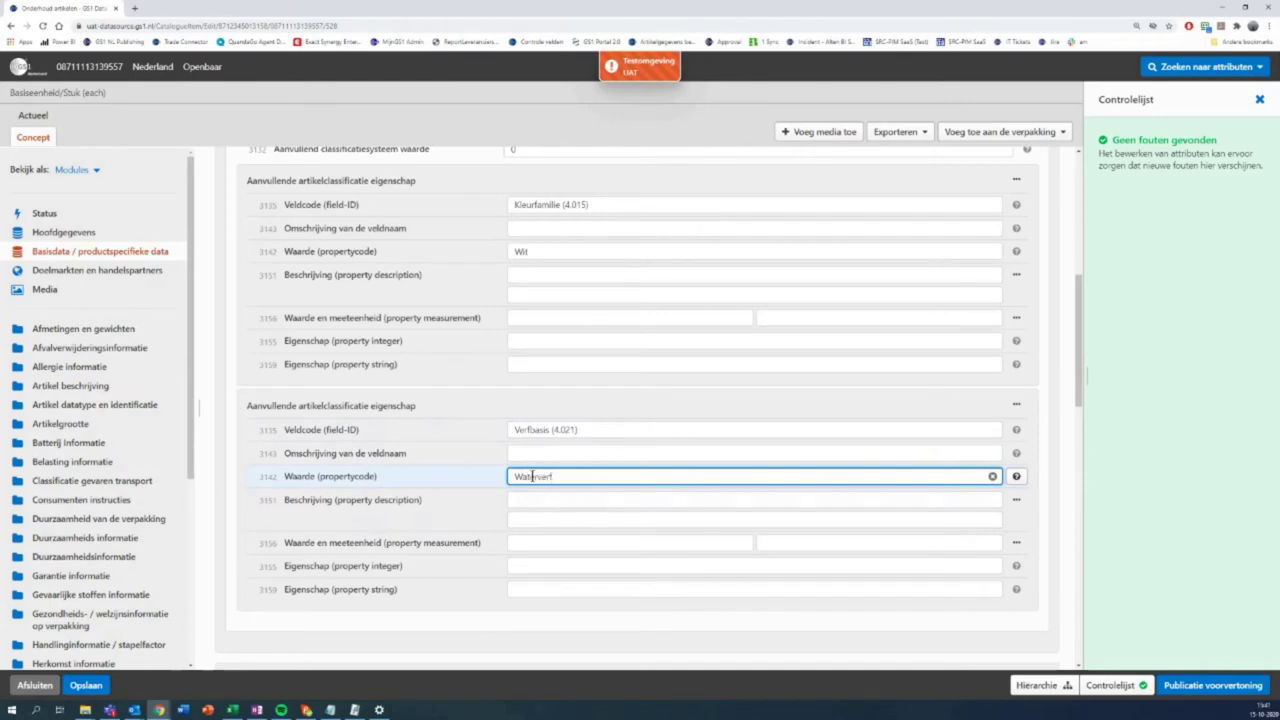
click(1140, 479)
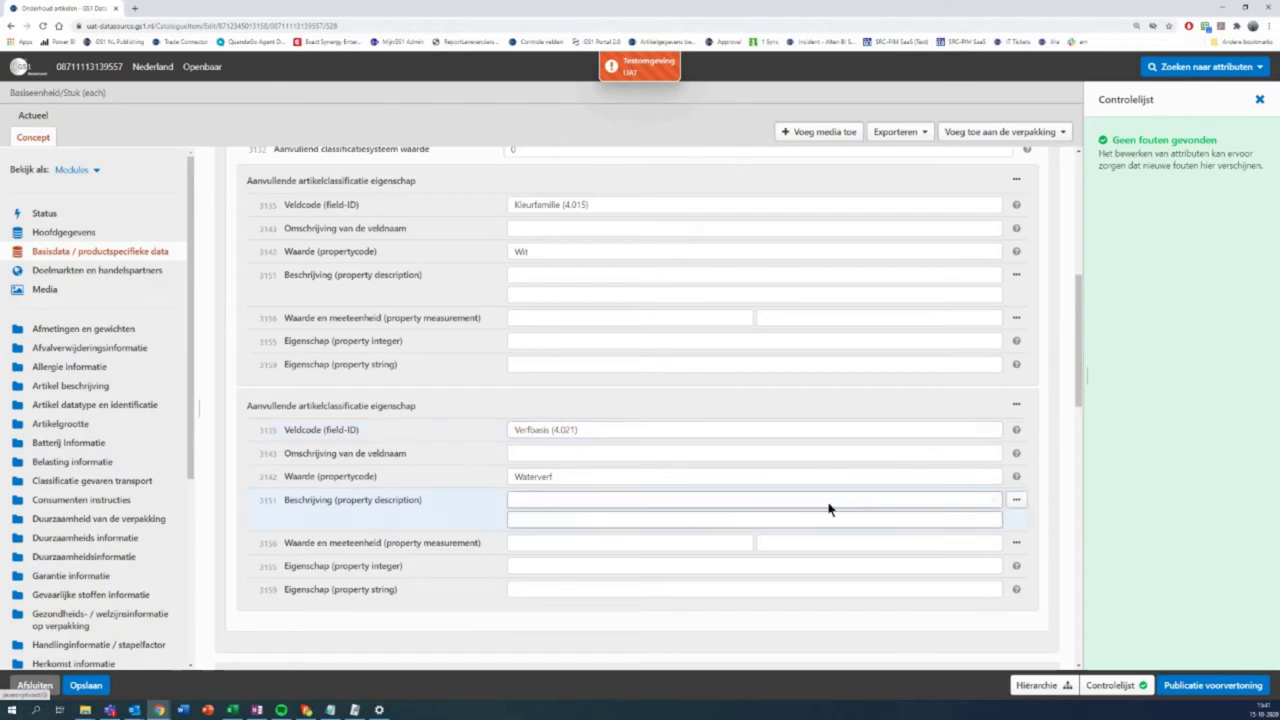
scroll(800, 495, down, 1)
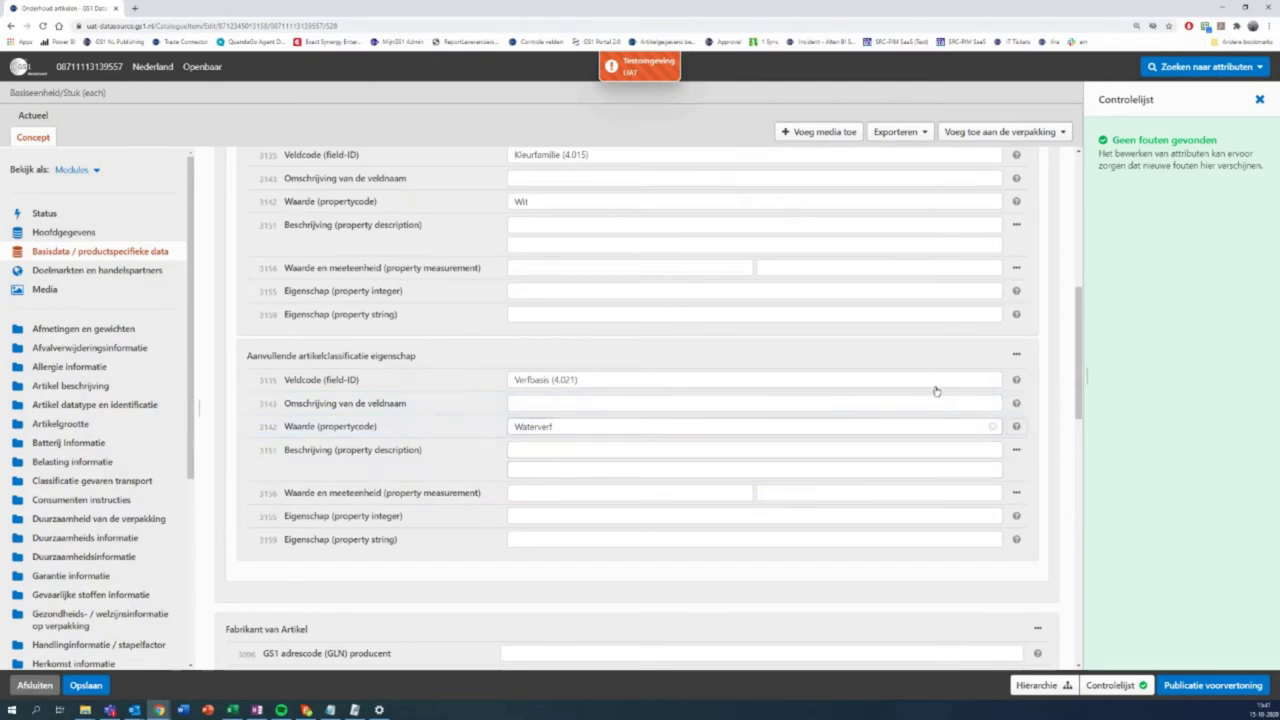
scroll(866, 394, down, 2)
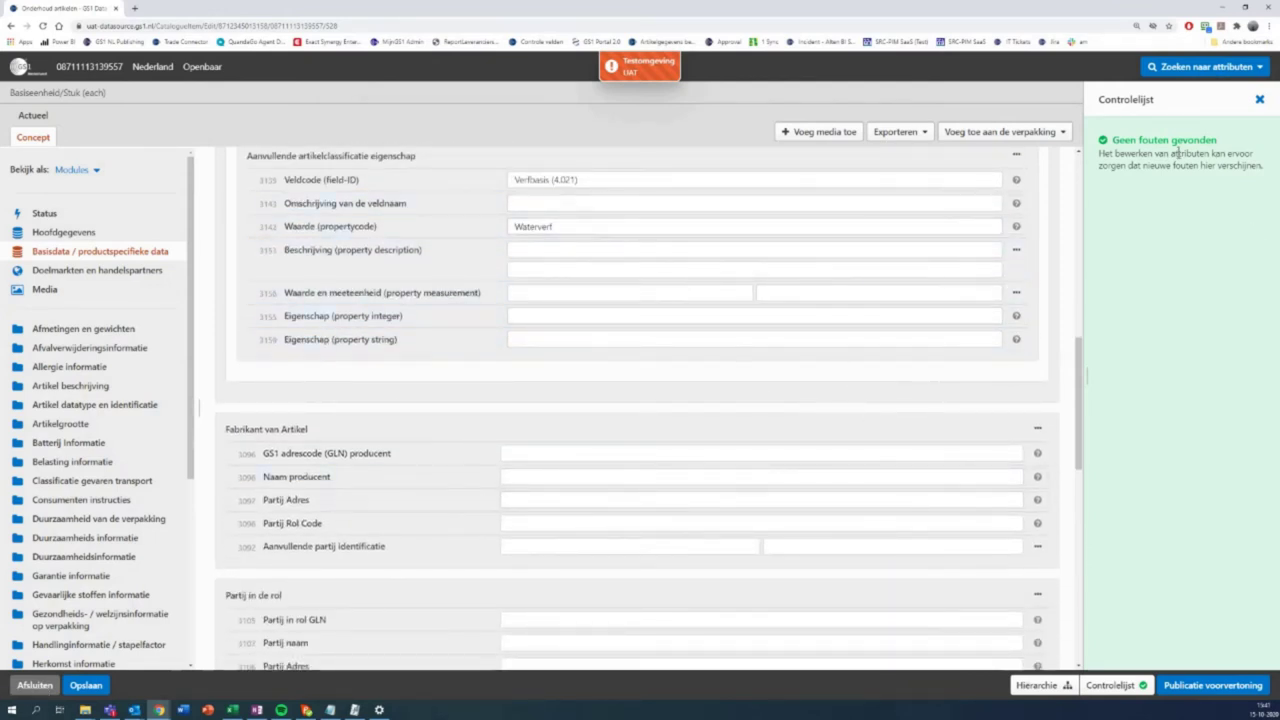
Open the publication preview and set a Beperkte publicatie to the data recipient Intratuin Nederland B.V.
click(1214, 686)
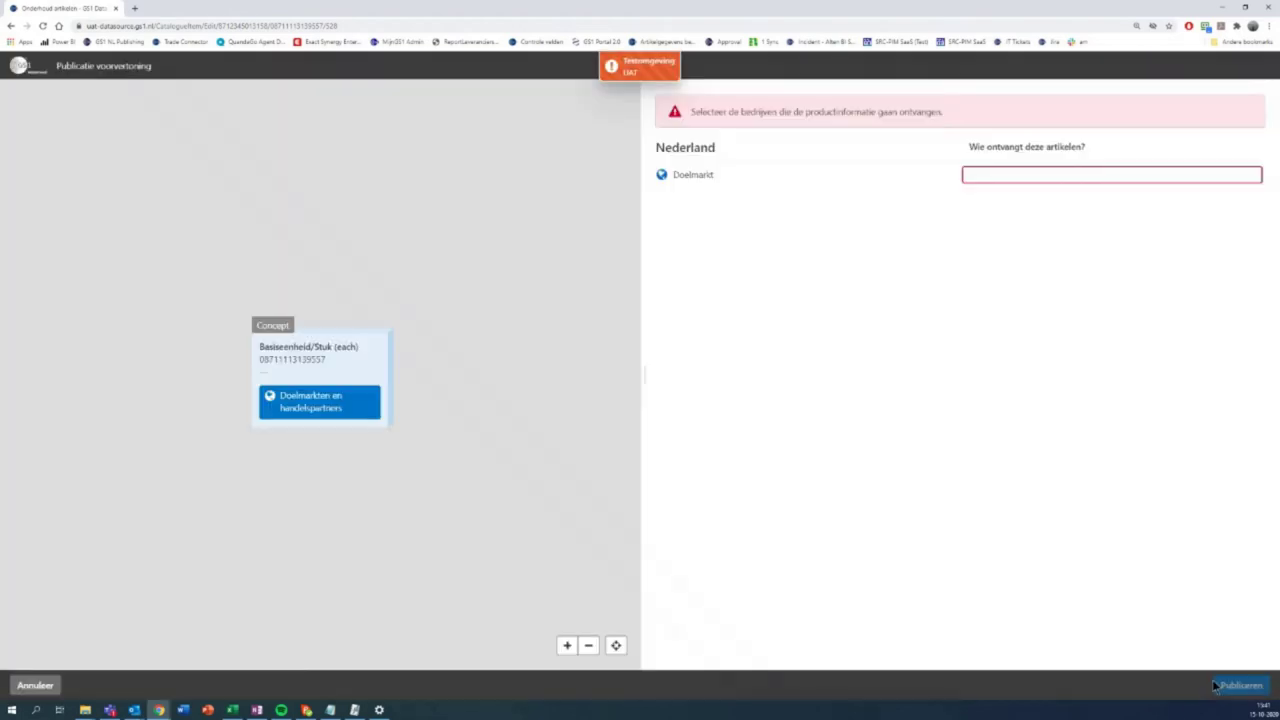
click(979, 174)
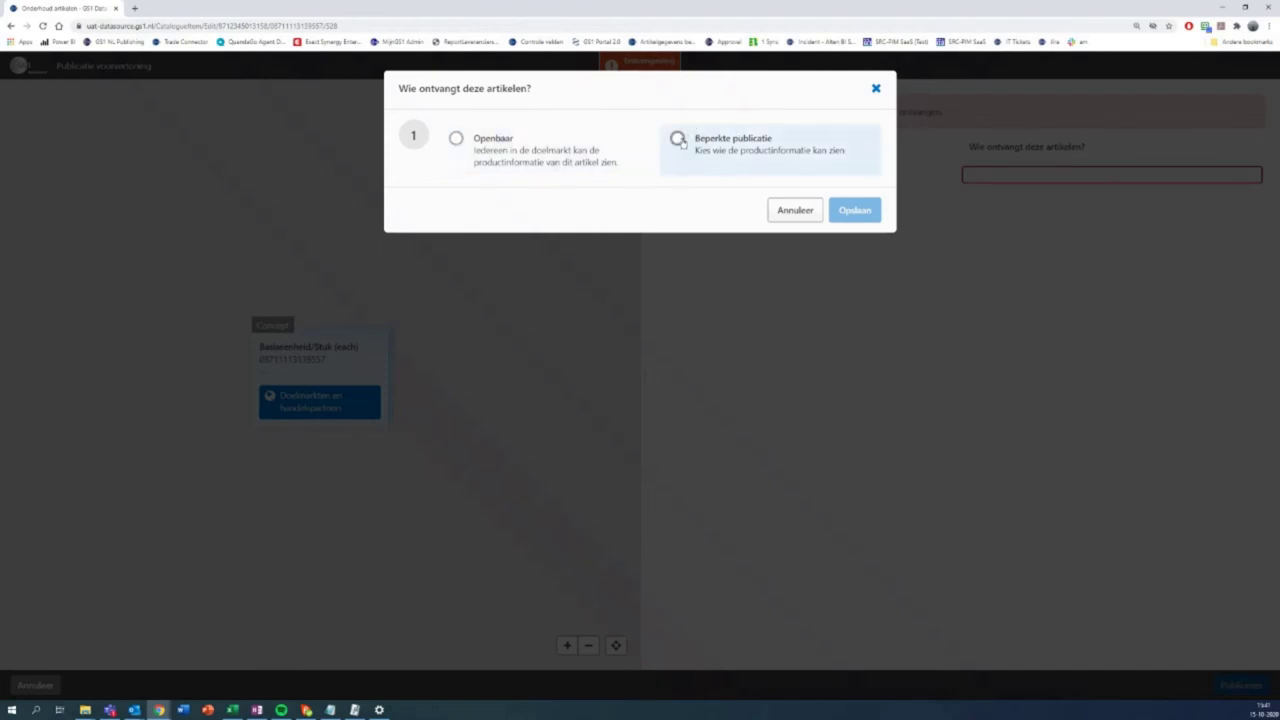
click(679, 140)
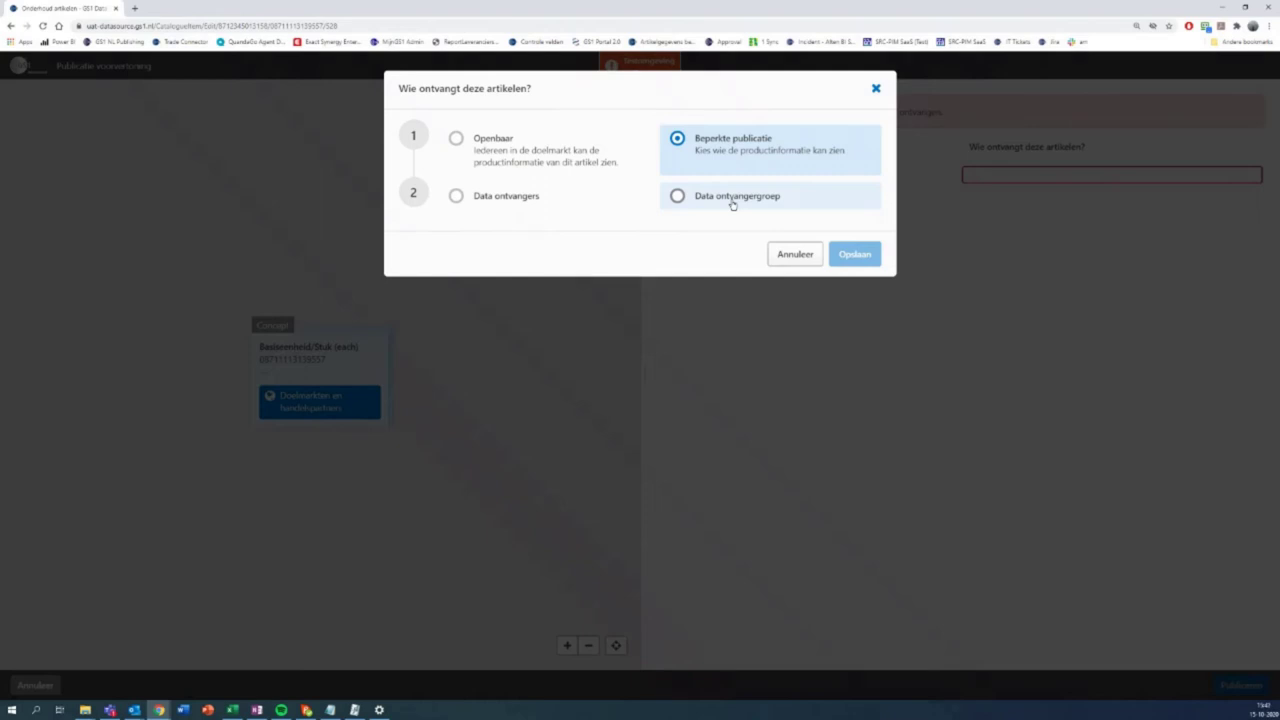
click(456, 197)
click(506, 257)
text(intrat)
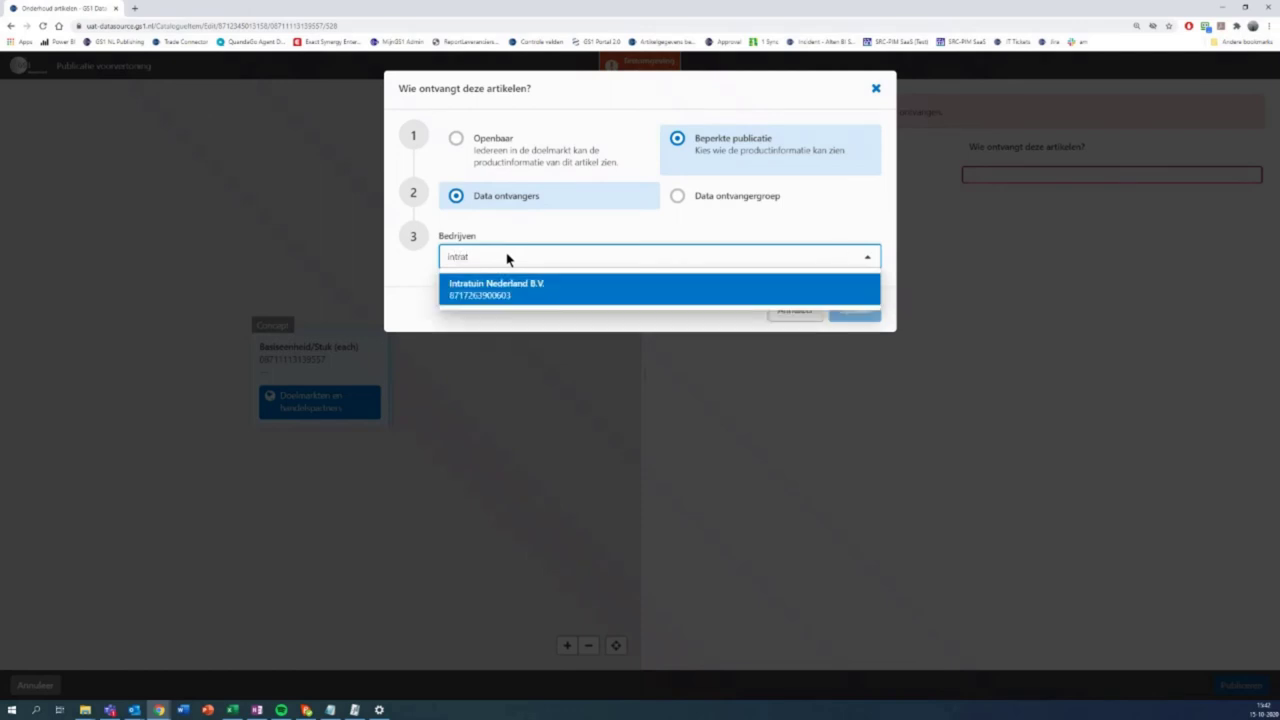
click(500, 288)
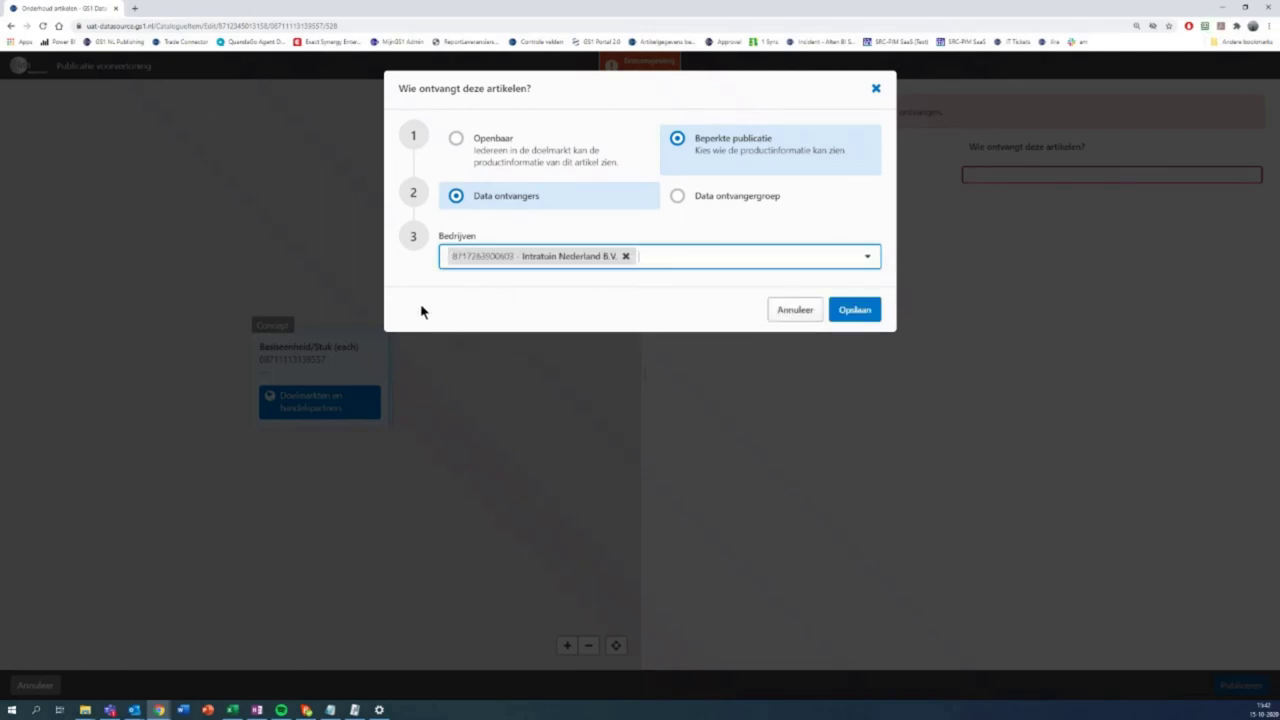
click(857, 311)
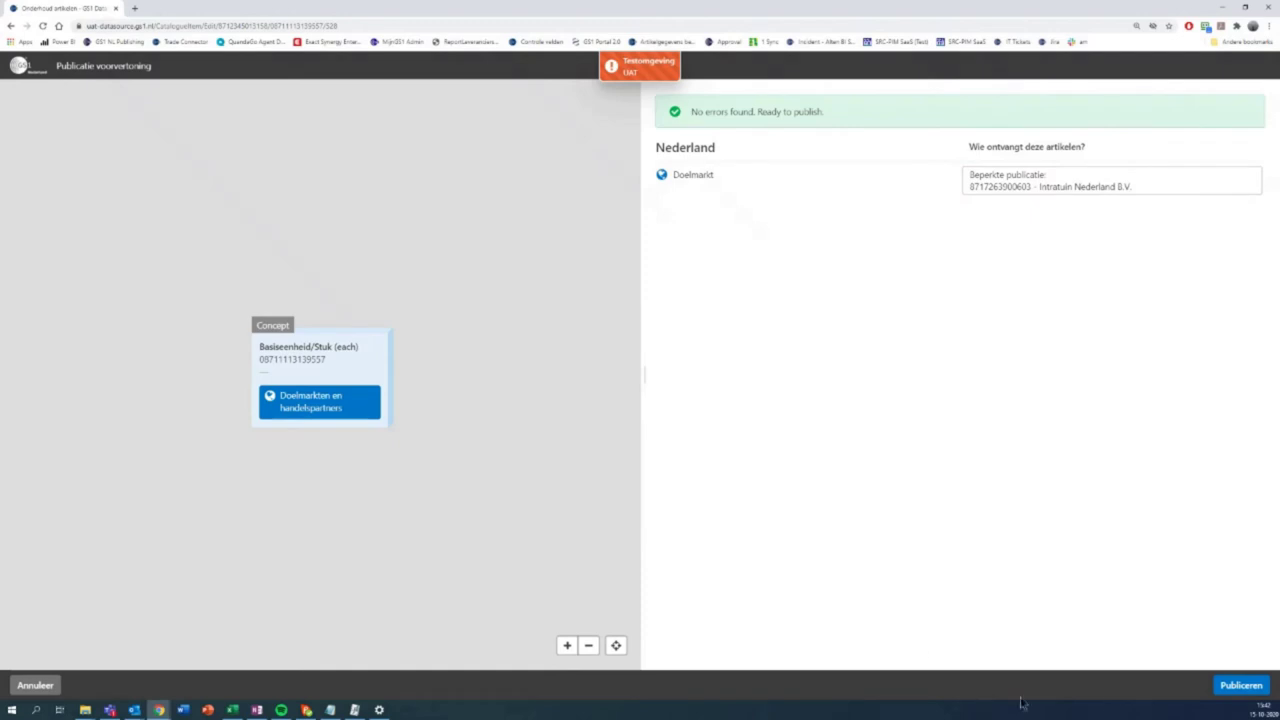
Publish the article and check its recipient details in the Mijn artikelen list.
click(1239, 686)
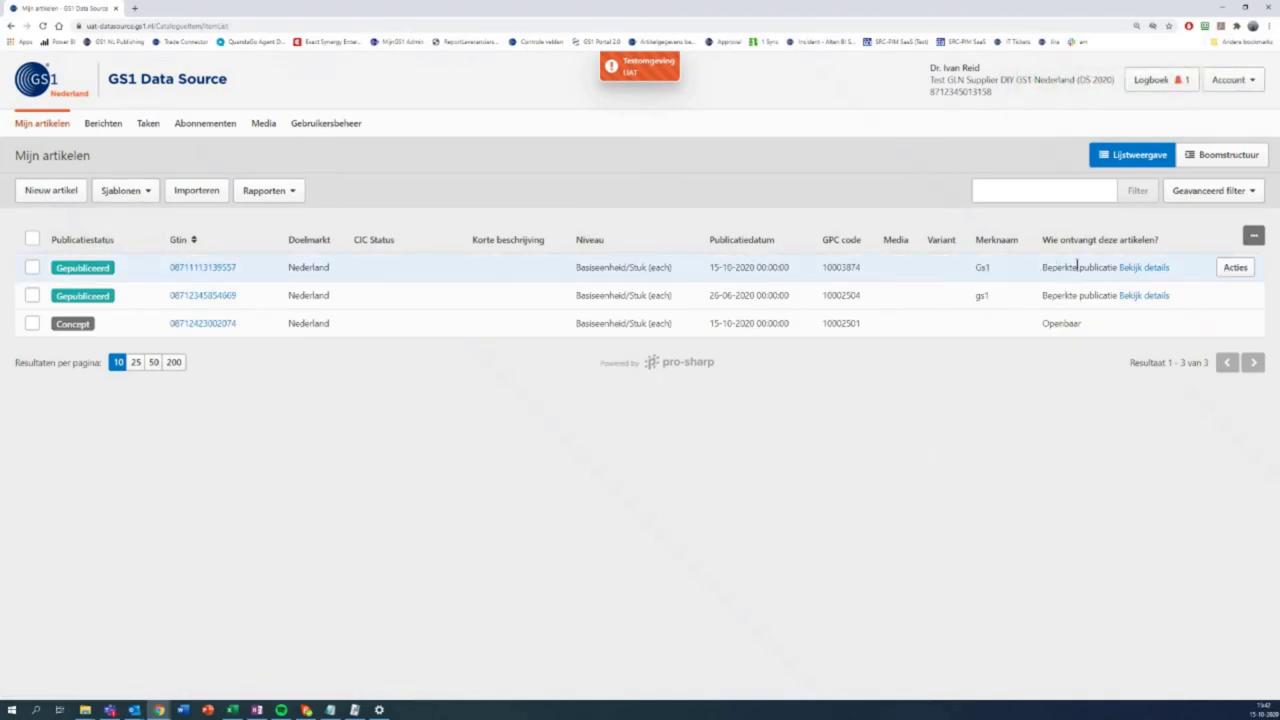
click(1150, 269)
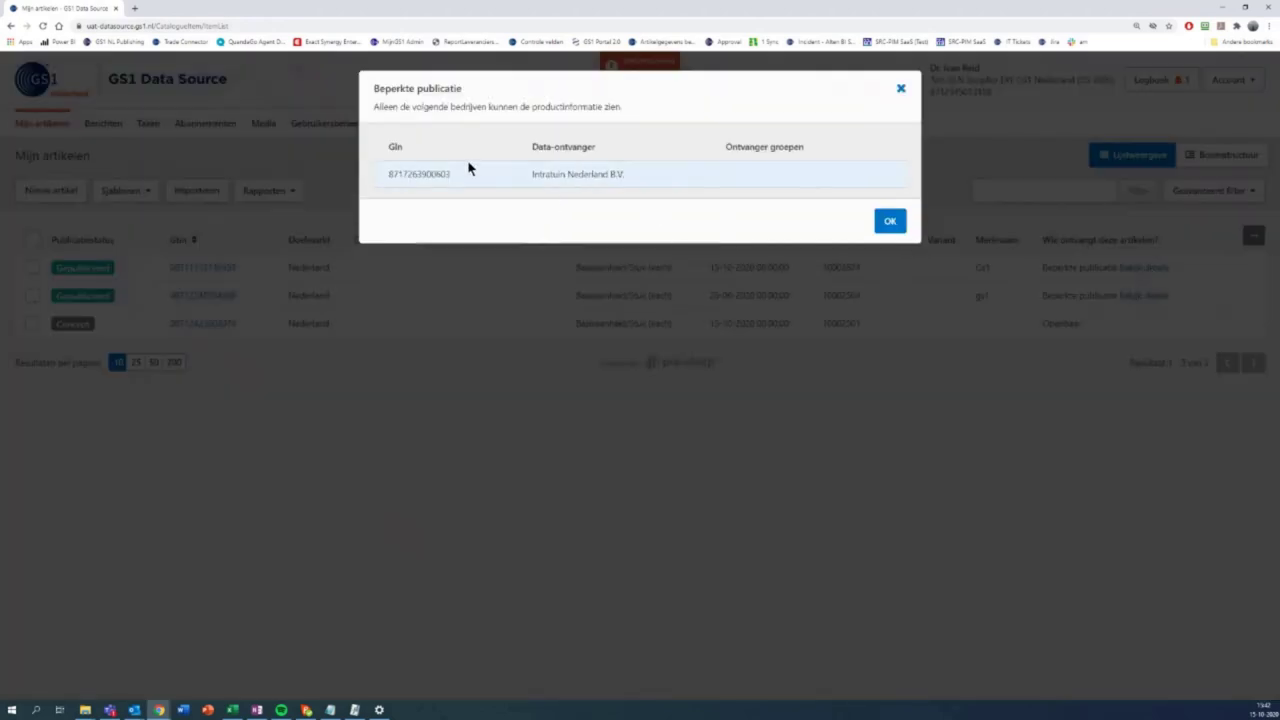
click(890, 223)
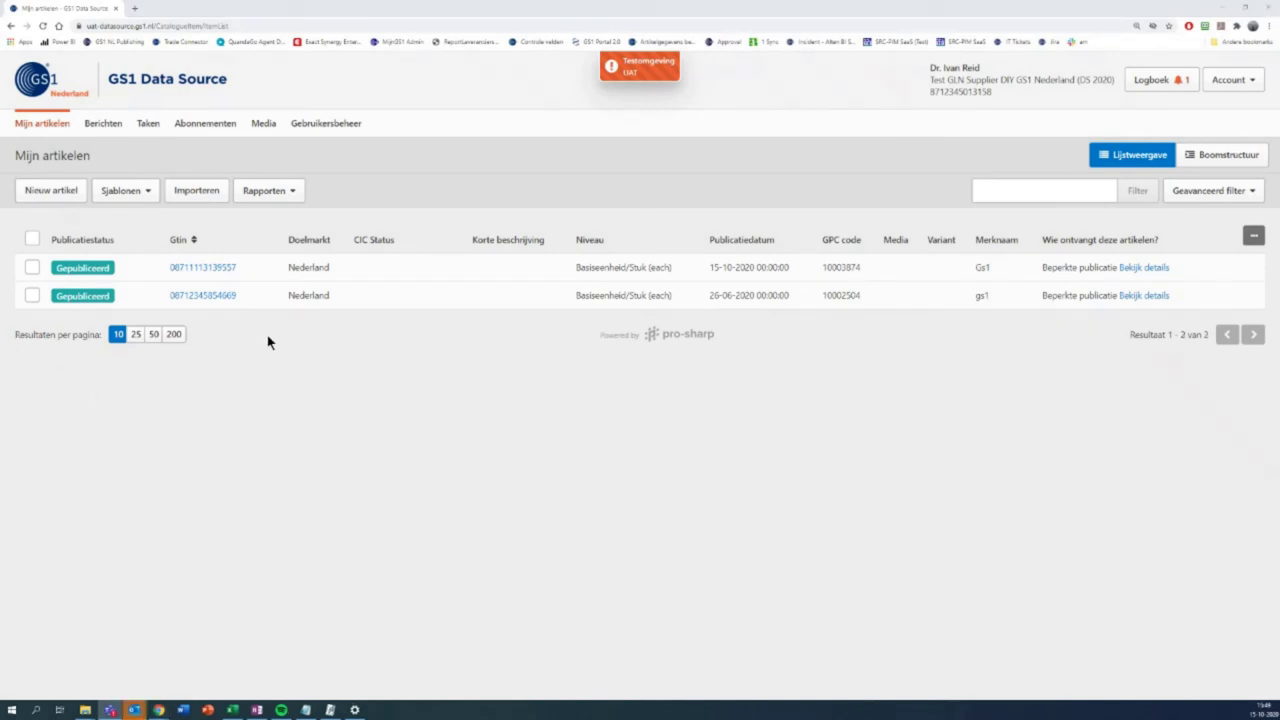
click(205, 267)
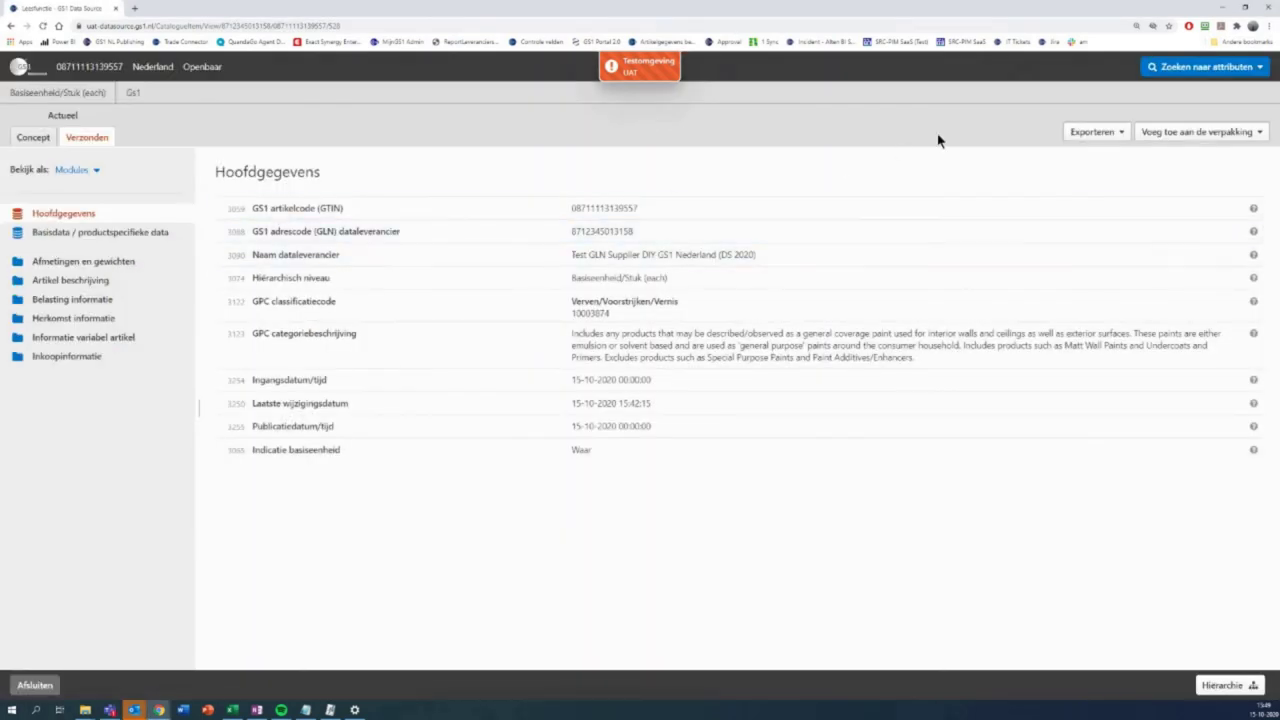
click(1200, 134)
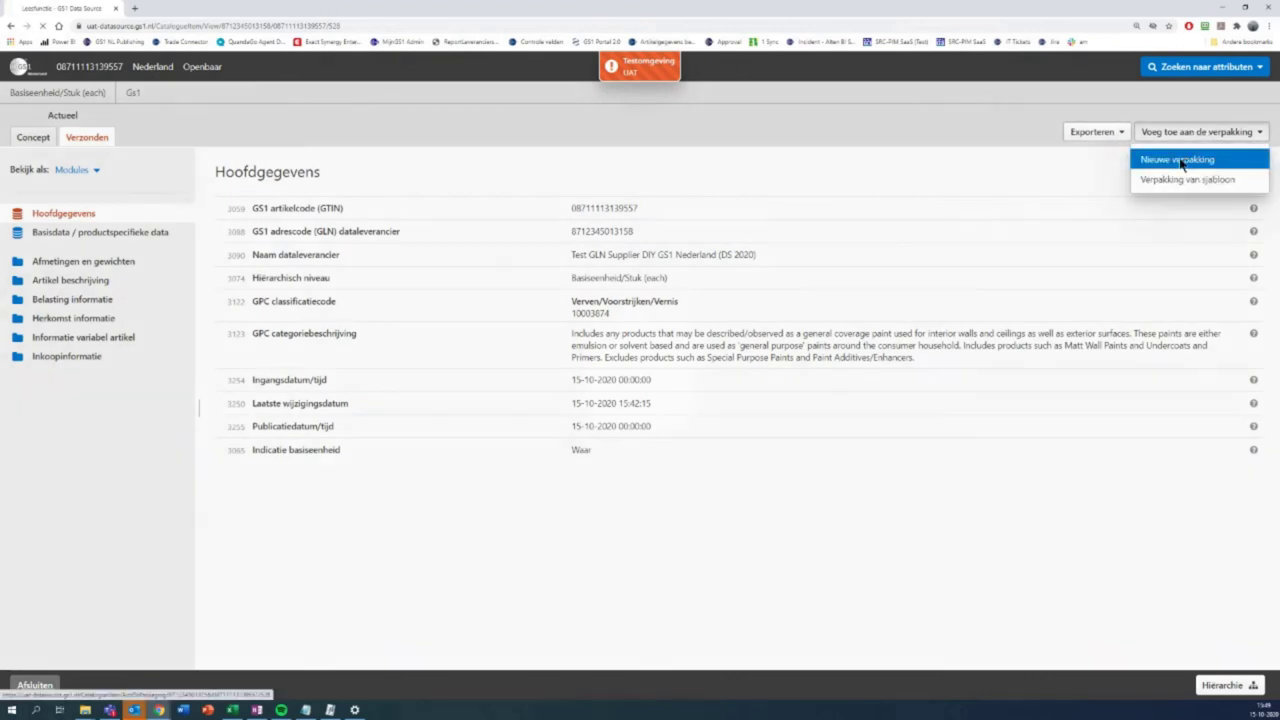
click(1181, 163)
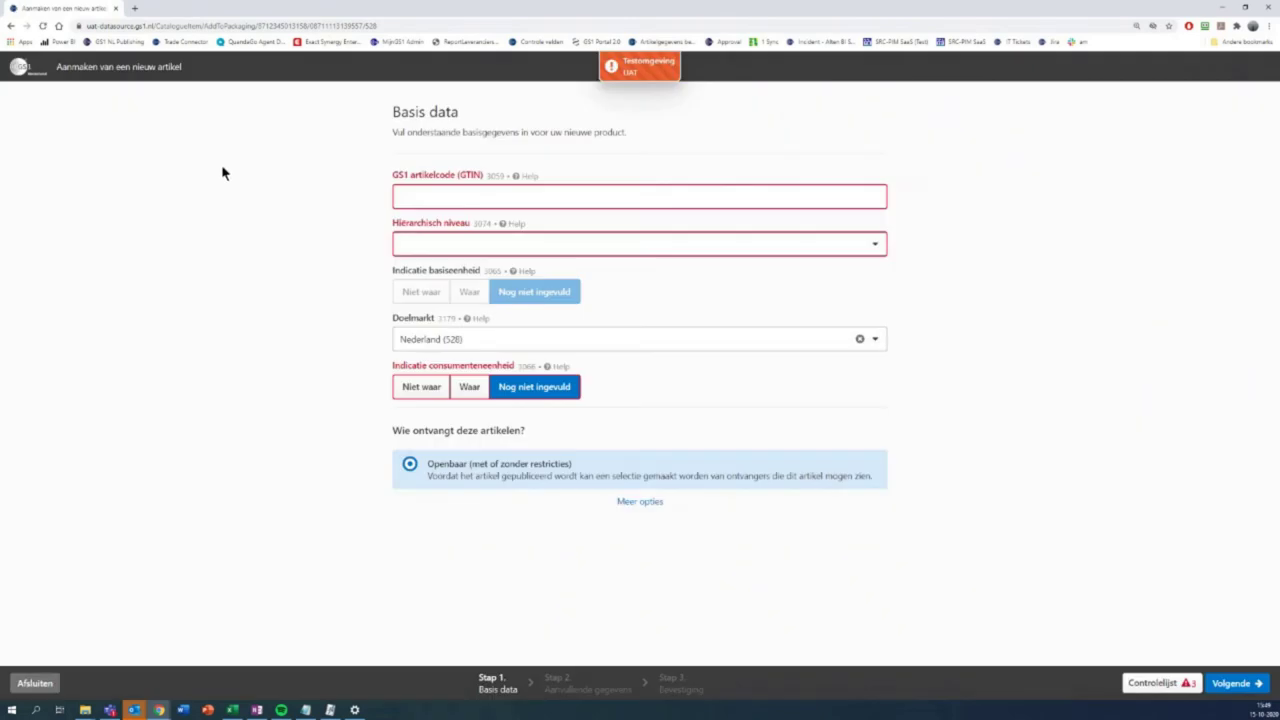
click(497, 195)
key(ctrl+v)
click(487, 244)
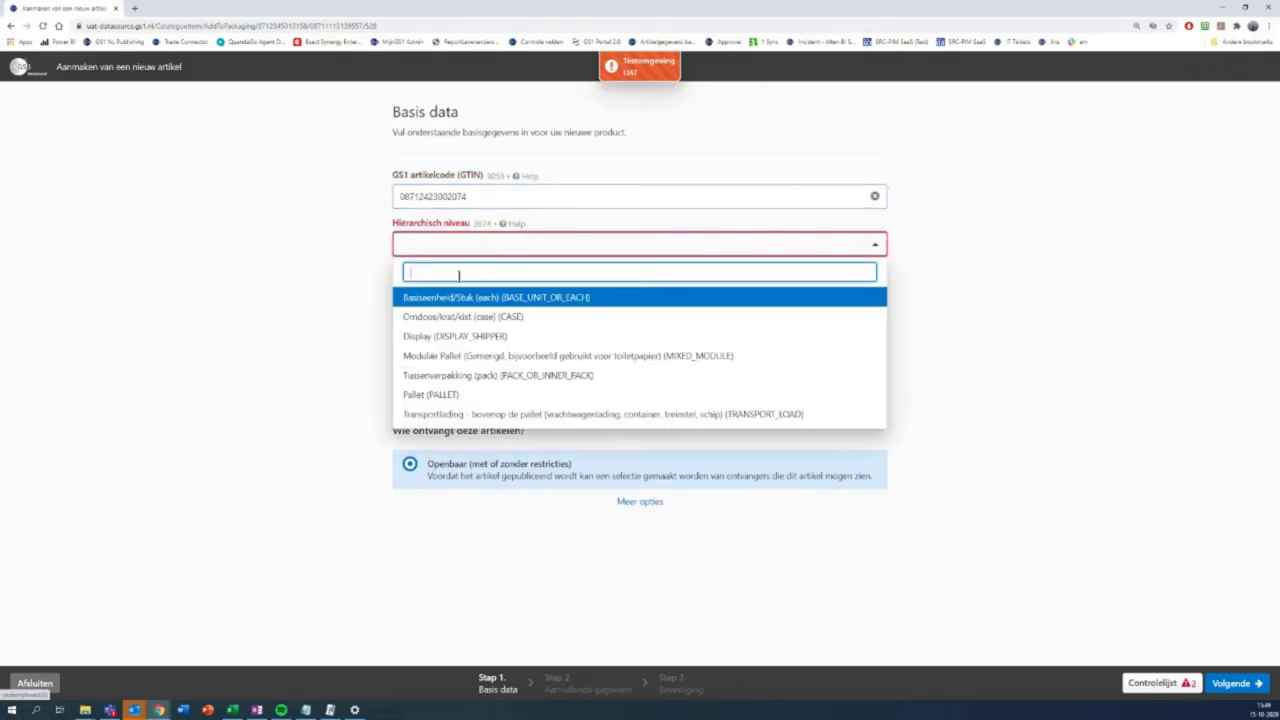
click(455, 317)
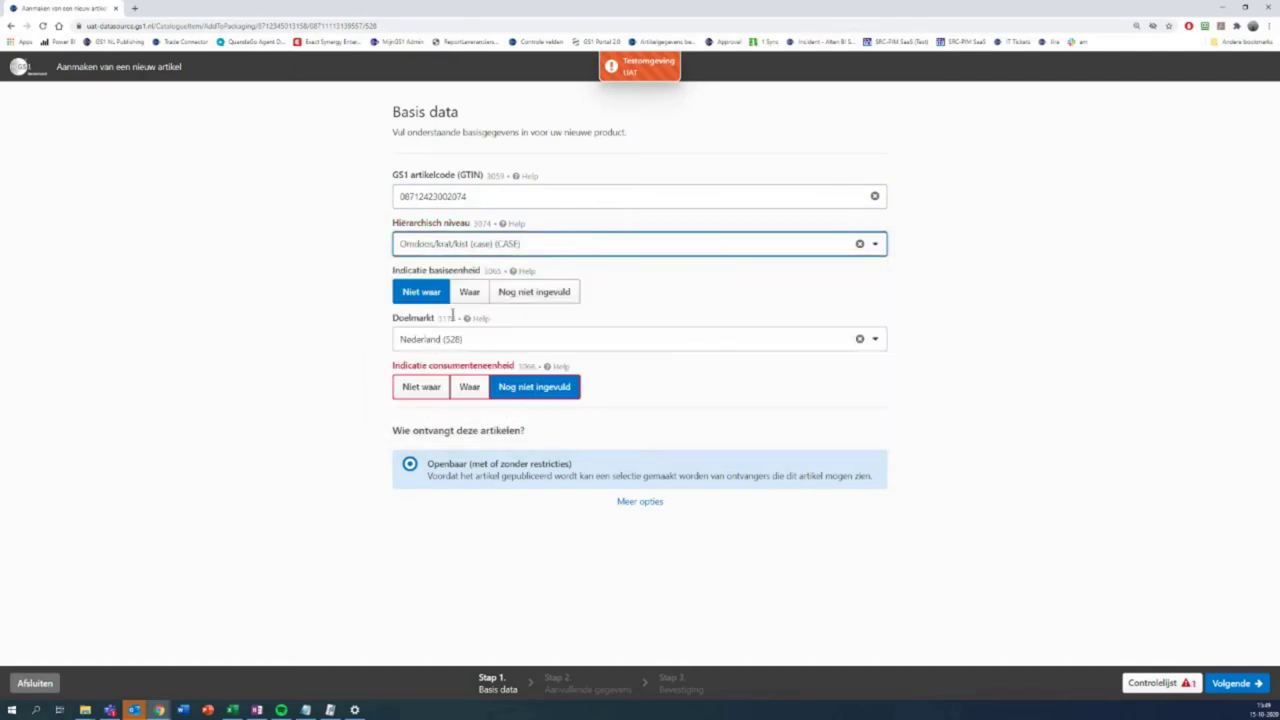
click(428, 291)
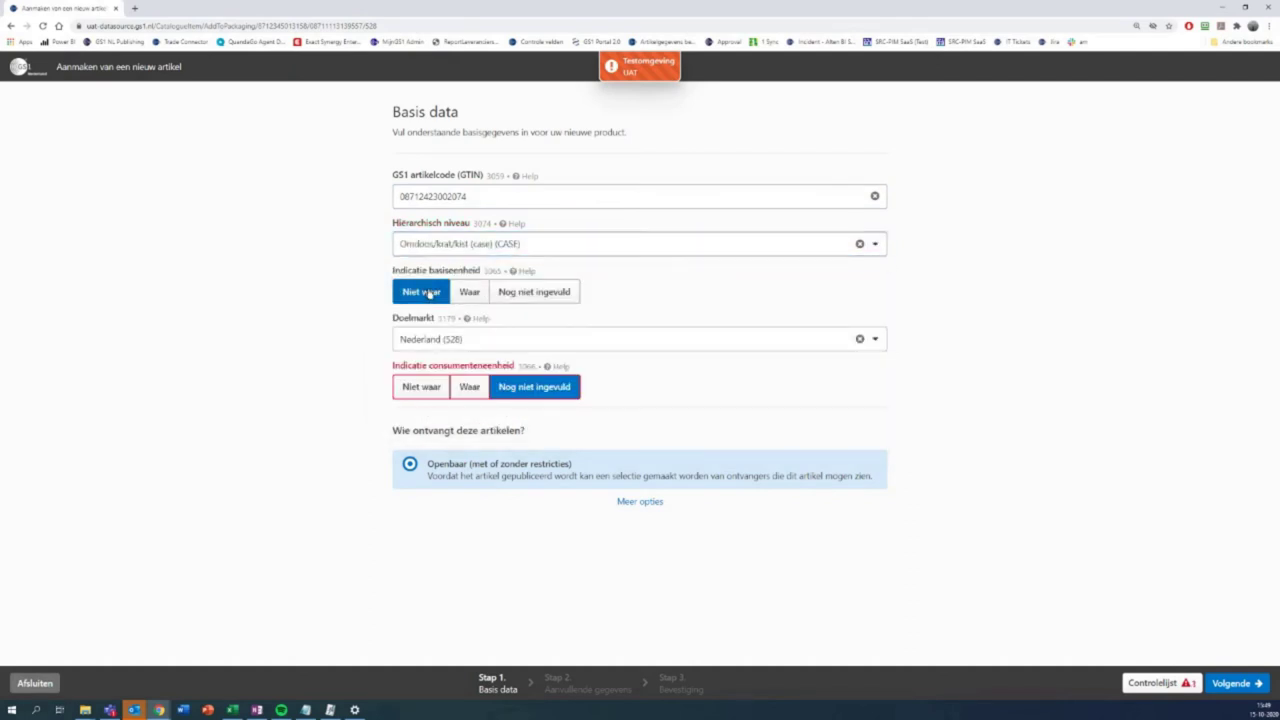
click(422, 388)
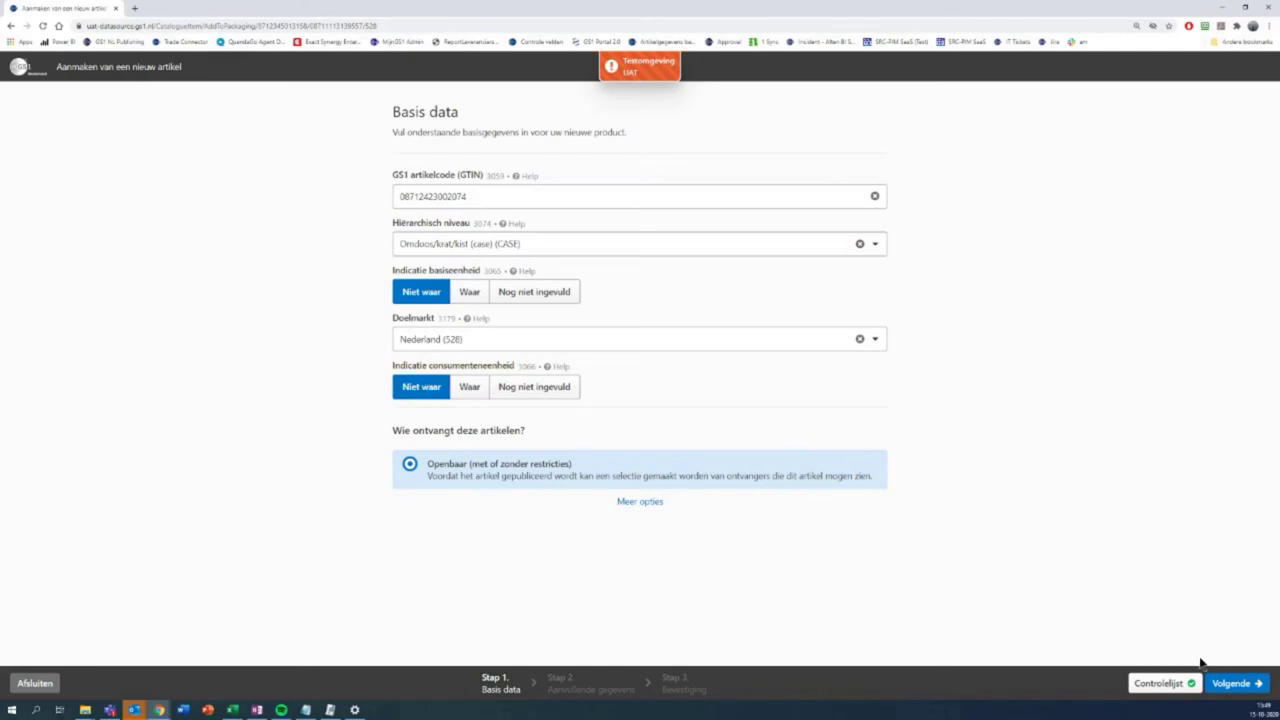
click(1236, 684)
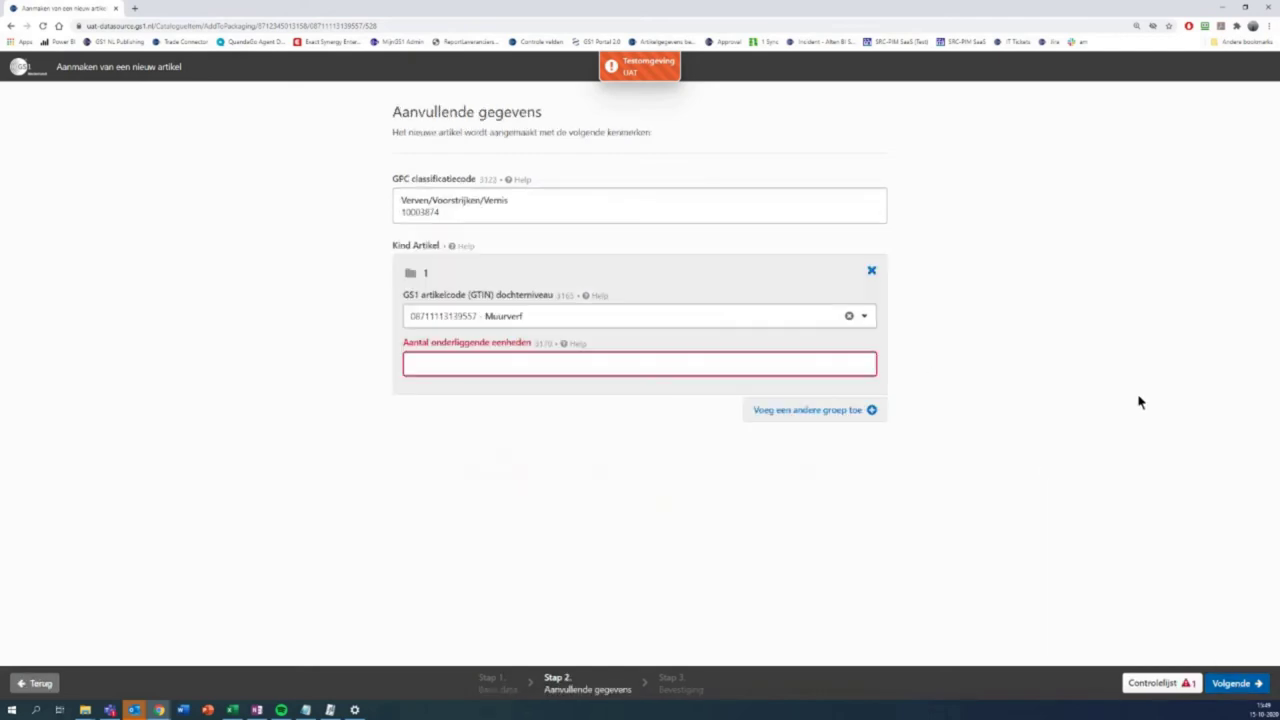
Set Aantal onderliggende eenheden to 2 for the Muurverf child article and create the packaging article.
click(562, 362)
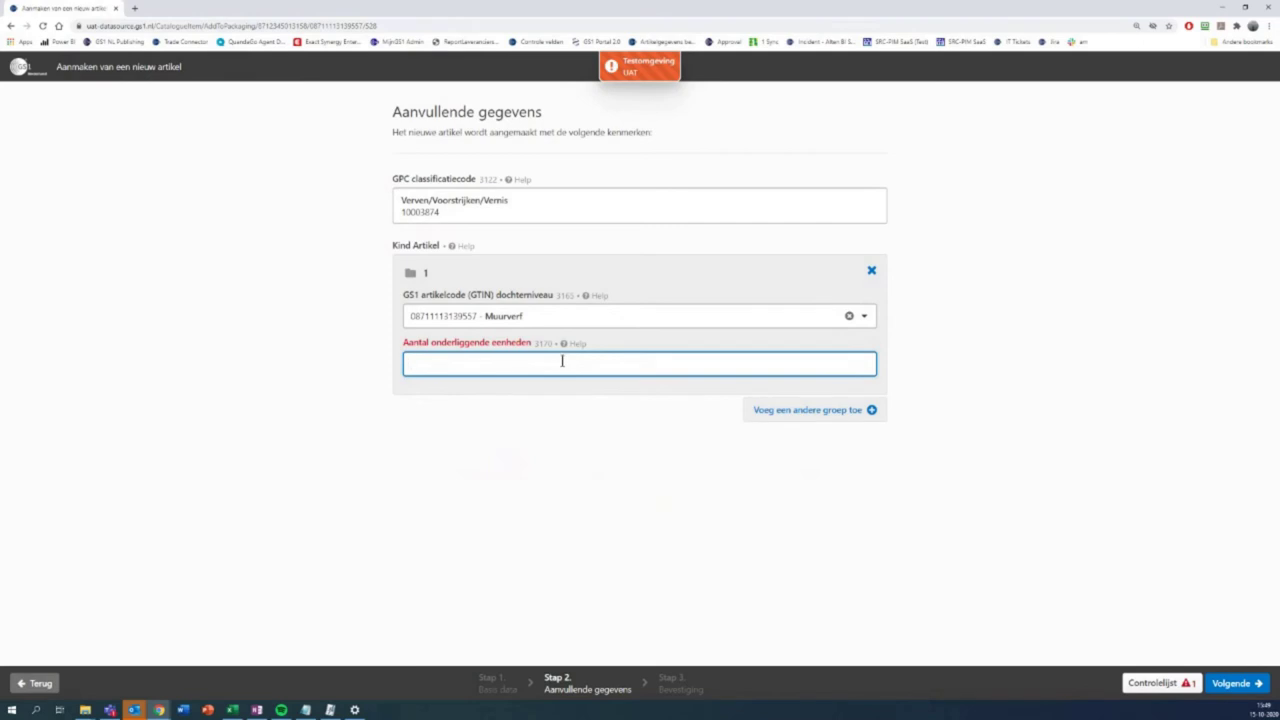
click(553, 410)
click(549, 362)
click(532, 460)
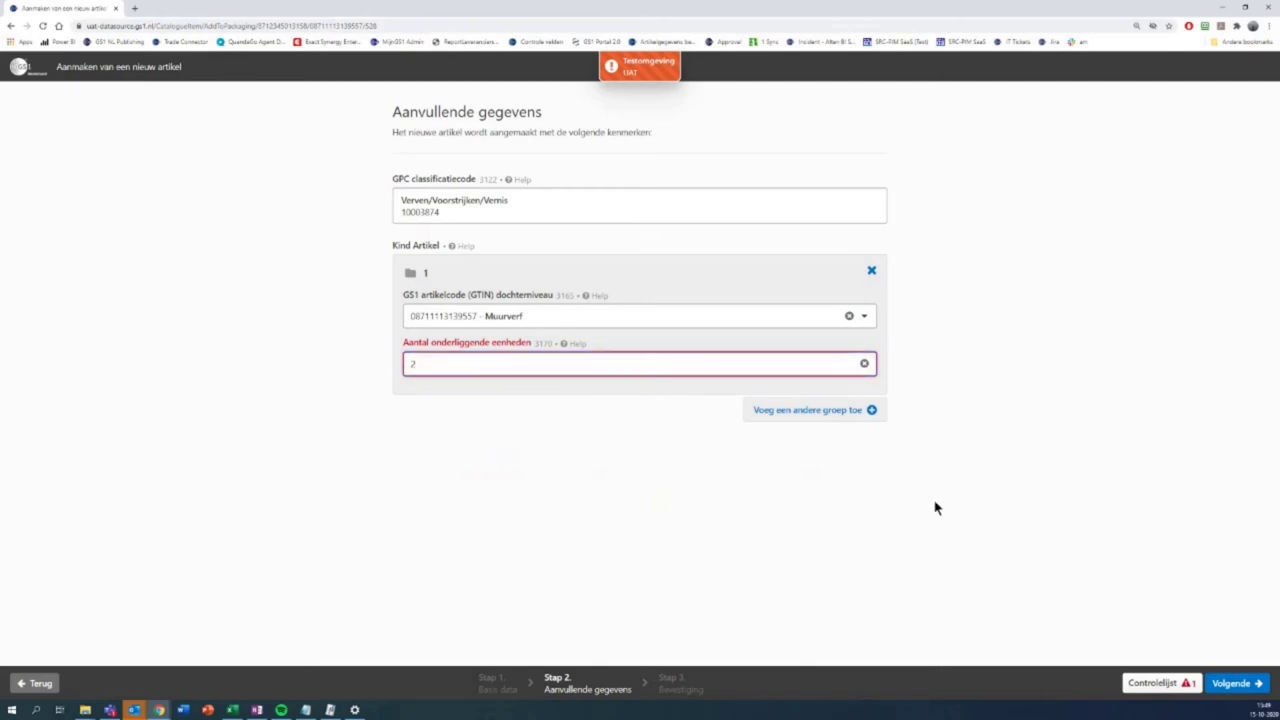
click(1238, 685)
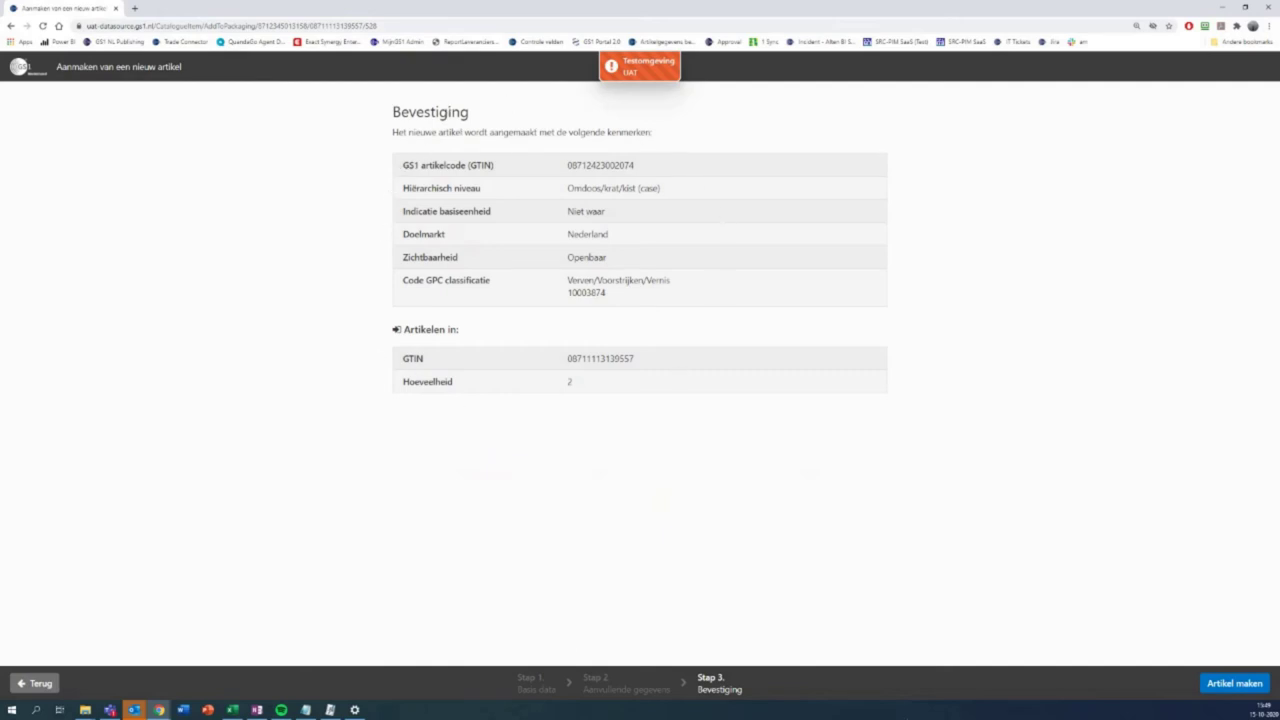
click(1226, 683)
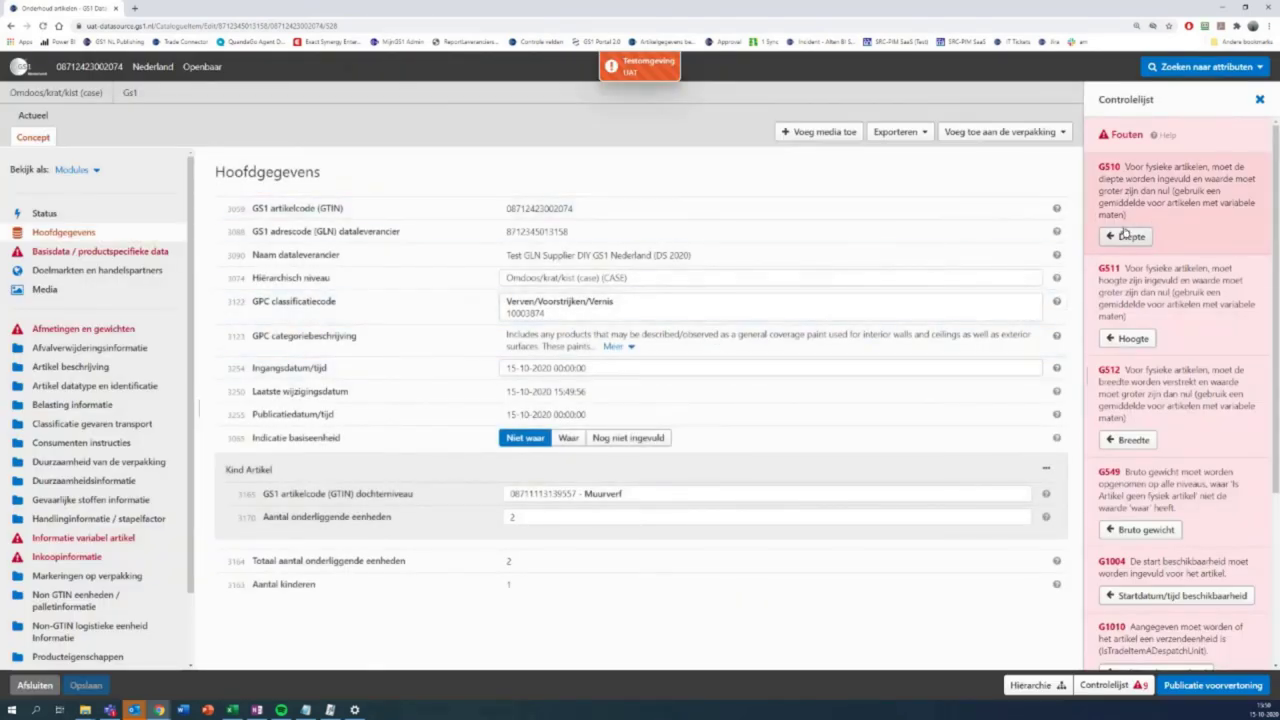
Set the case's Diepte, Hoogte and Breedte to 200 mm each to resolve the dimension errors in the Controlelijst.
click(1131, 237)
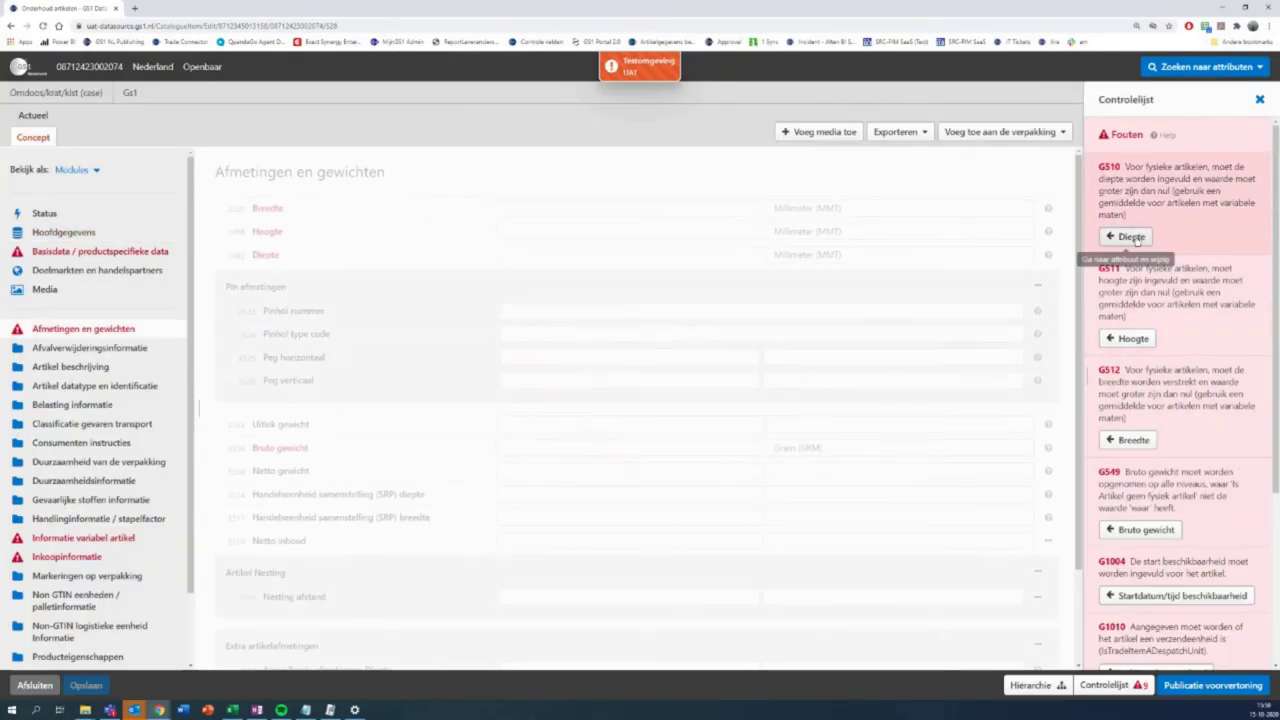
click(517, 255)
text(200)
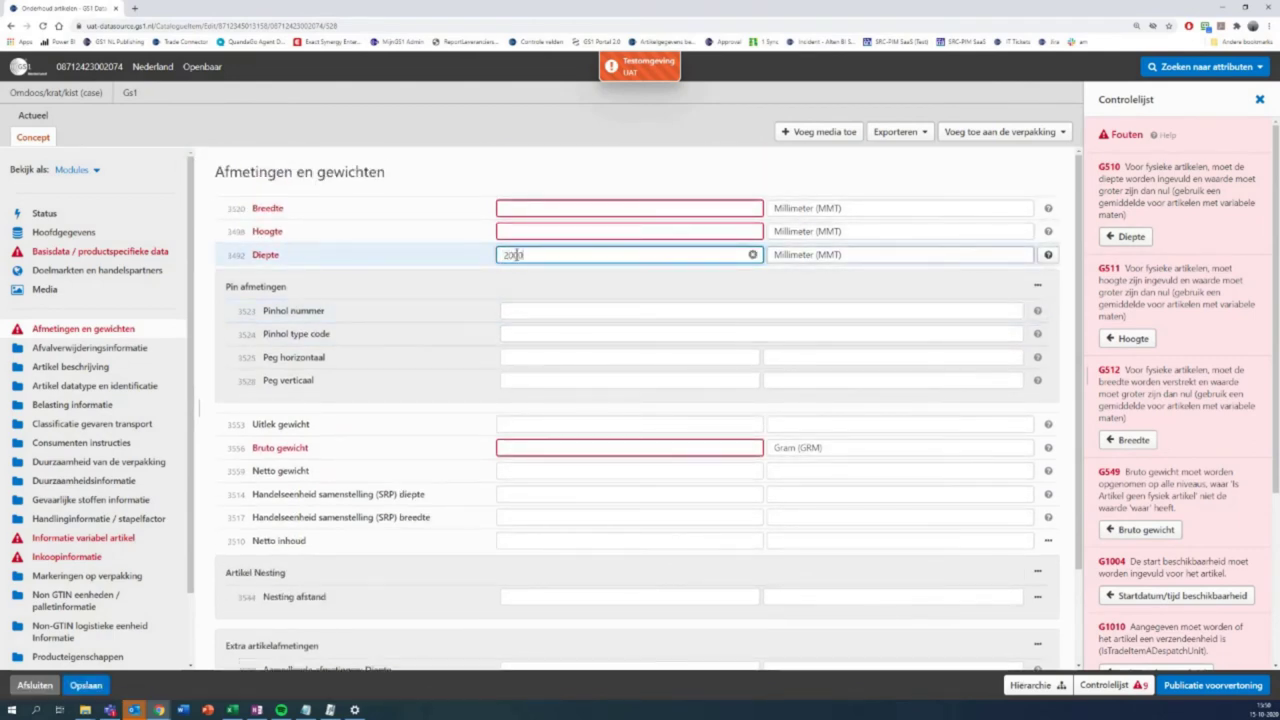
click(521, 230)
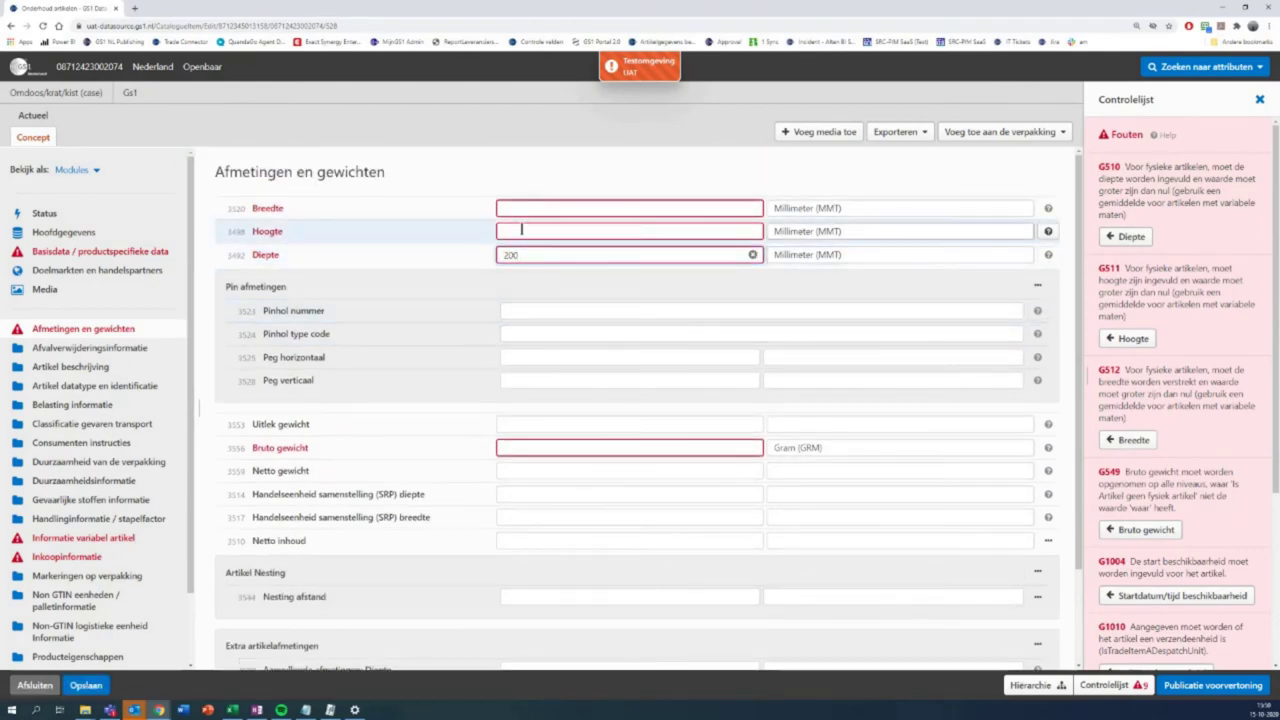
click(530, 208)
text(200)
click(545, 293)
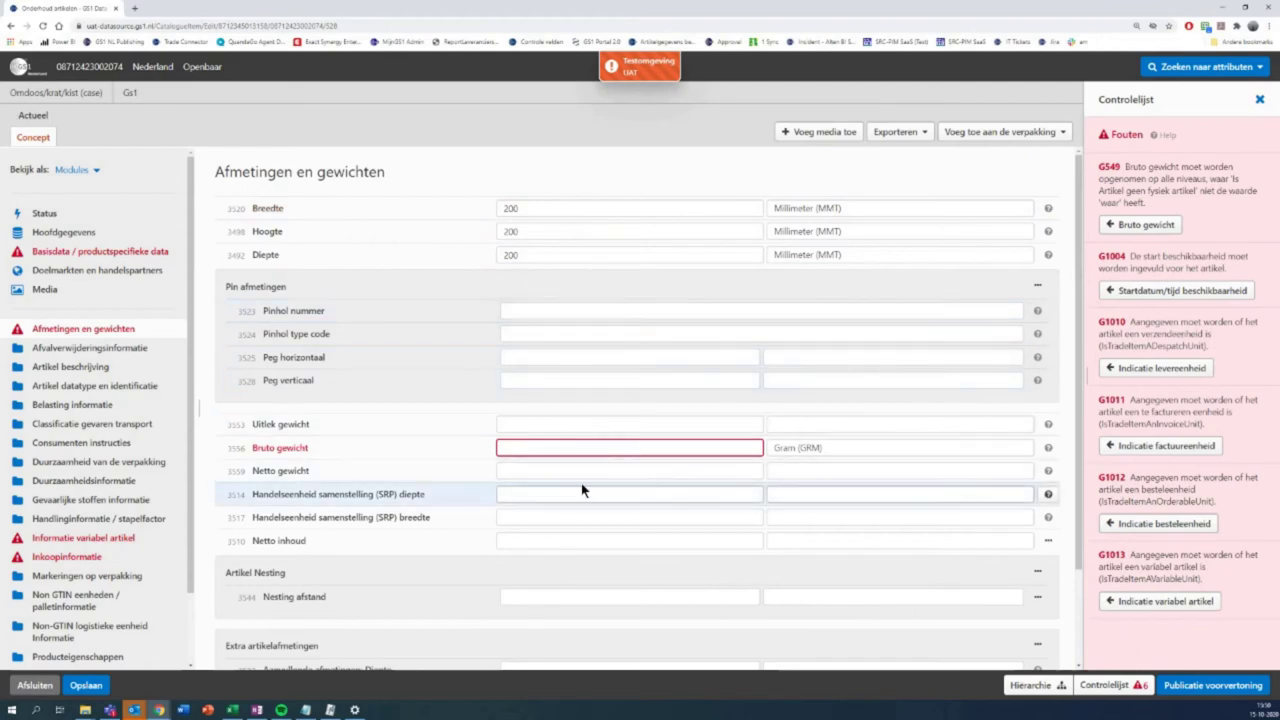
Set the case's Bruto gewicht to 11000 gram to resolve the gross weight error in the Controlelijst.
click(574, 445)
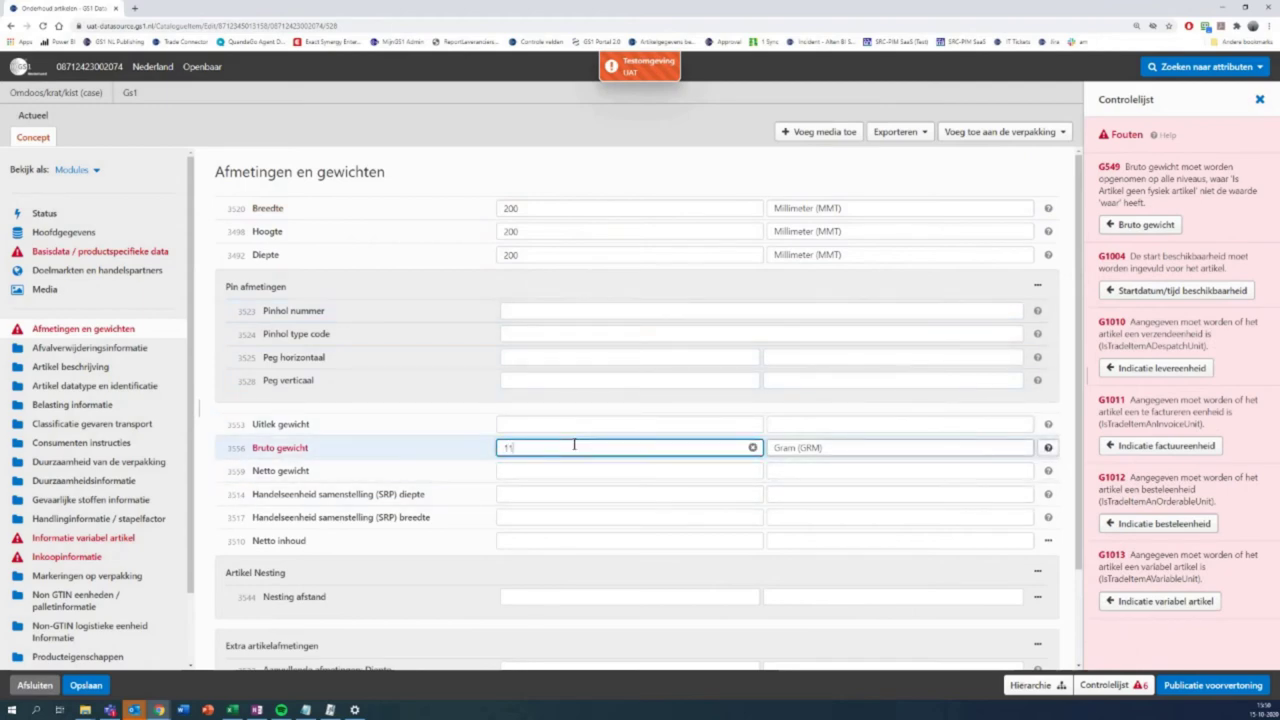
text(11000)
click(407, 320)
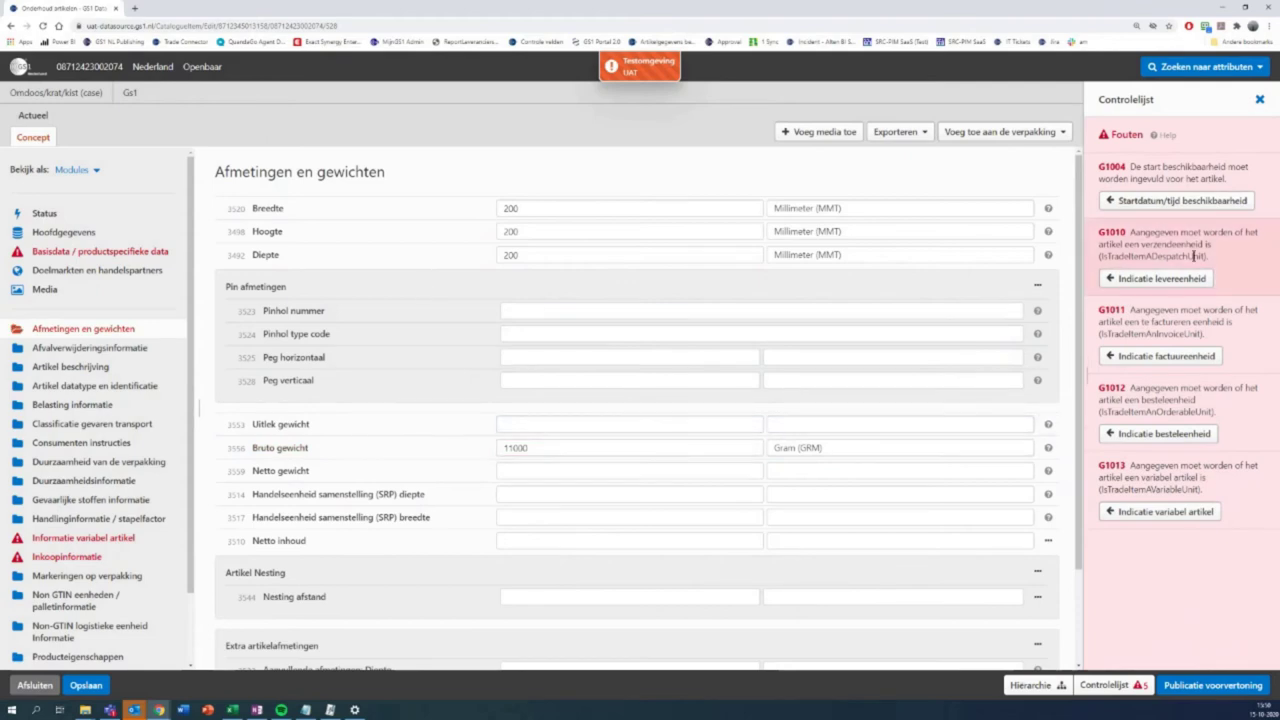
click(1158, 199)
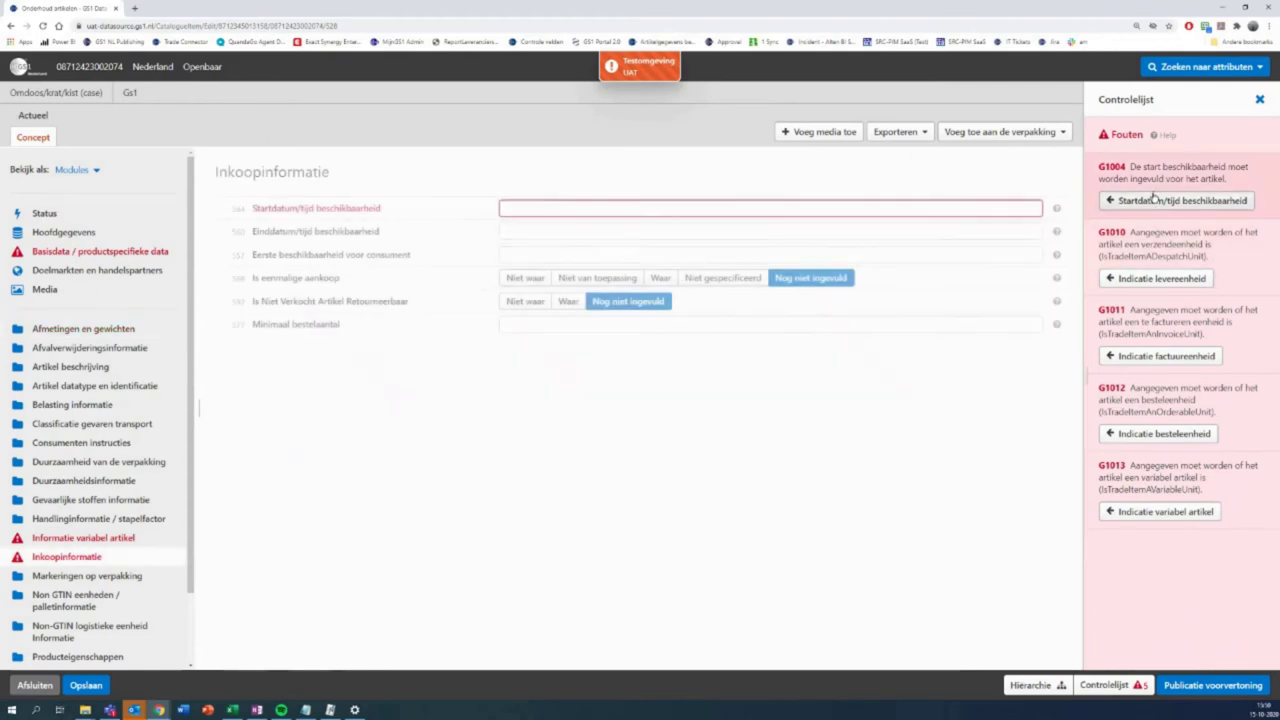
click(694, 208)
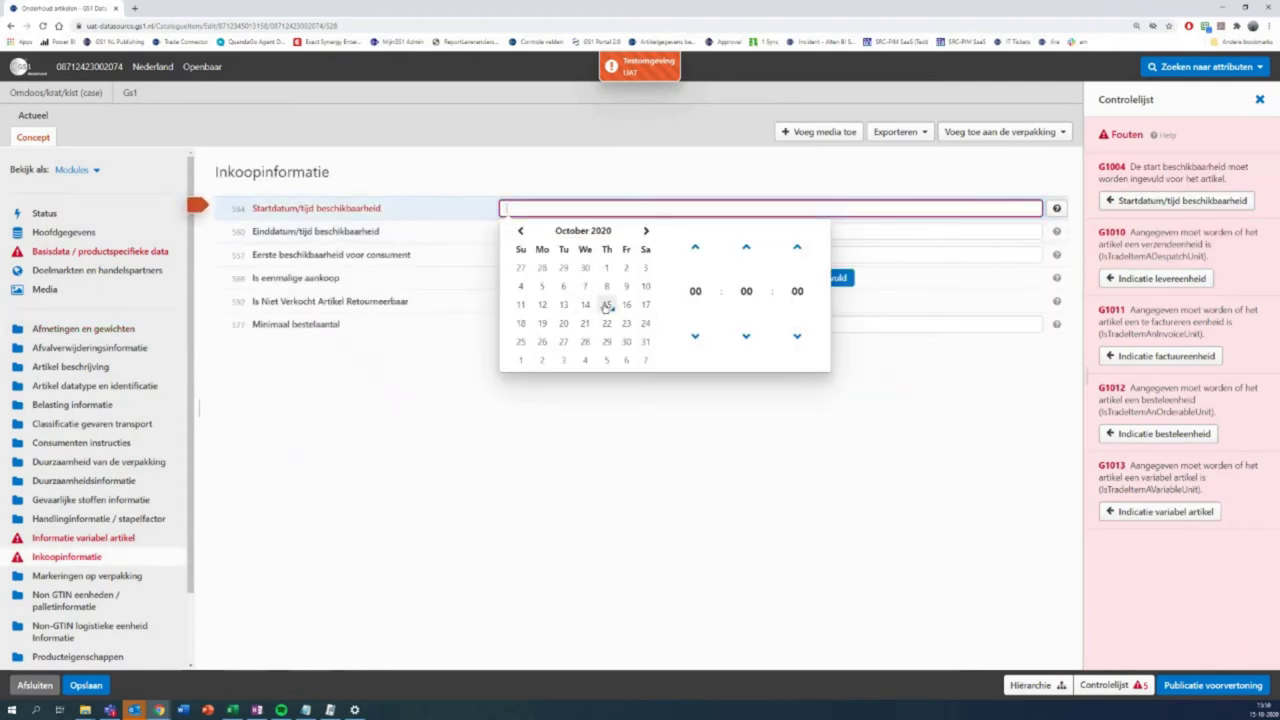
click(606, 307)
click(733, 504)
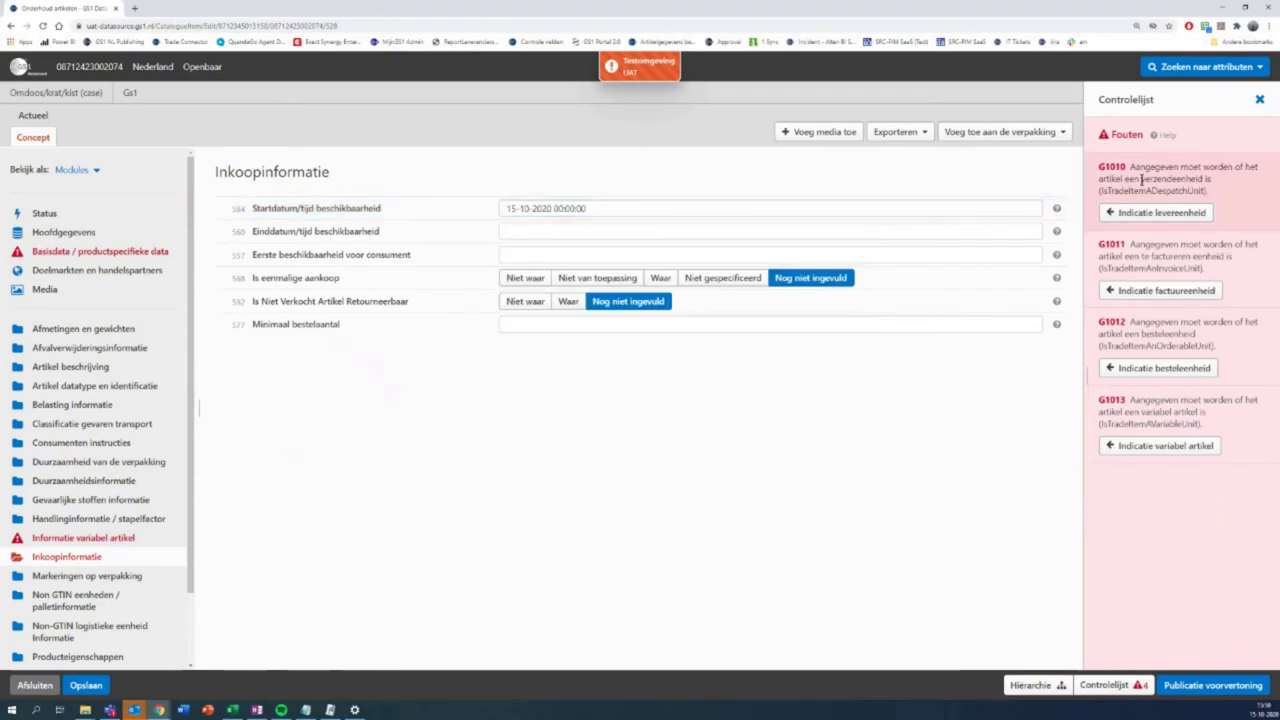
Set Indicatie levereenheid, Indicatie factuureenheid, Indicatie besteleenheid and Indicatie variabel artikel to Niet waar for the case.
click(1131, 213)
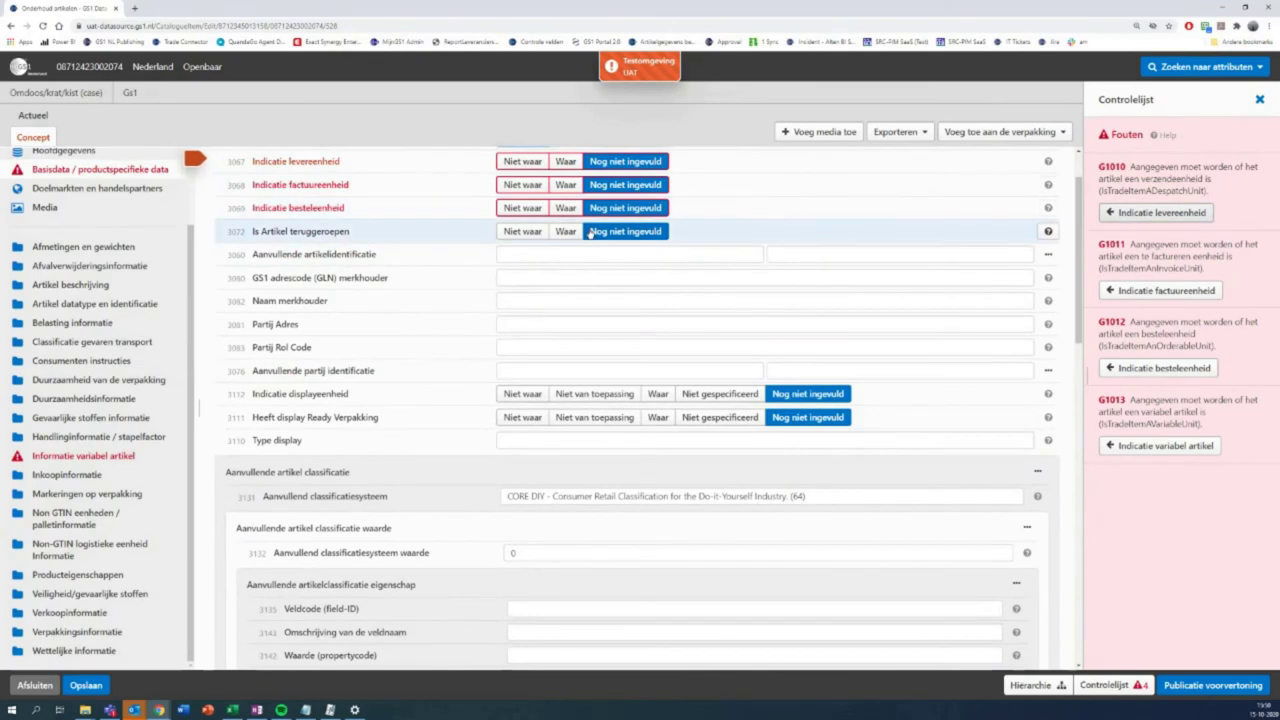
click(517, 163)
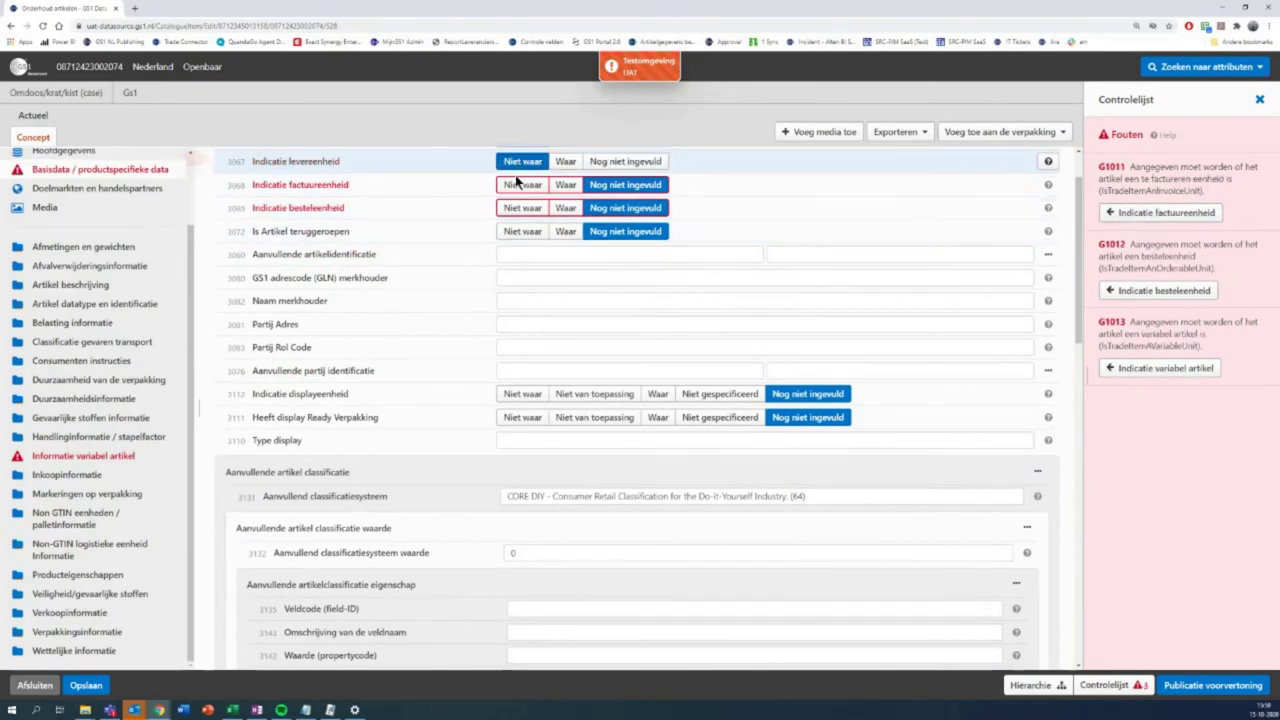
click(520, 185)
click(512, 210)
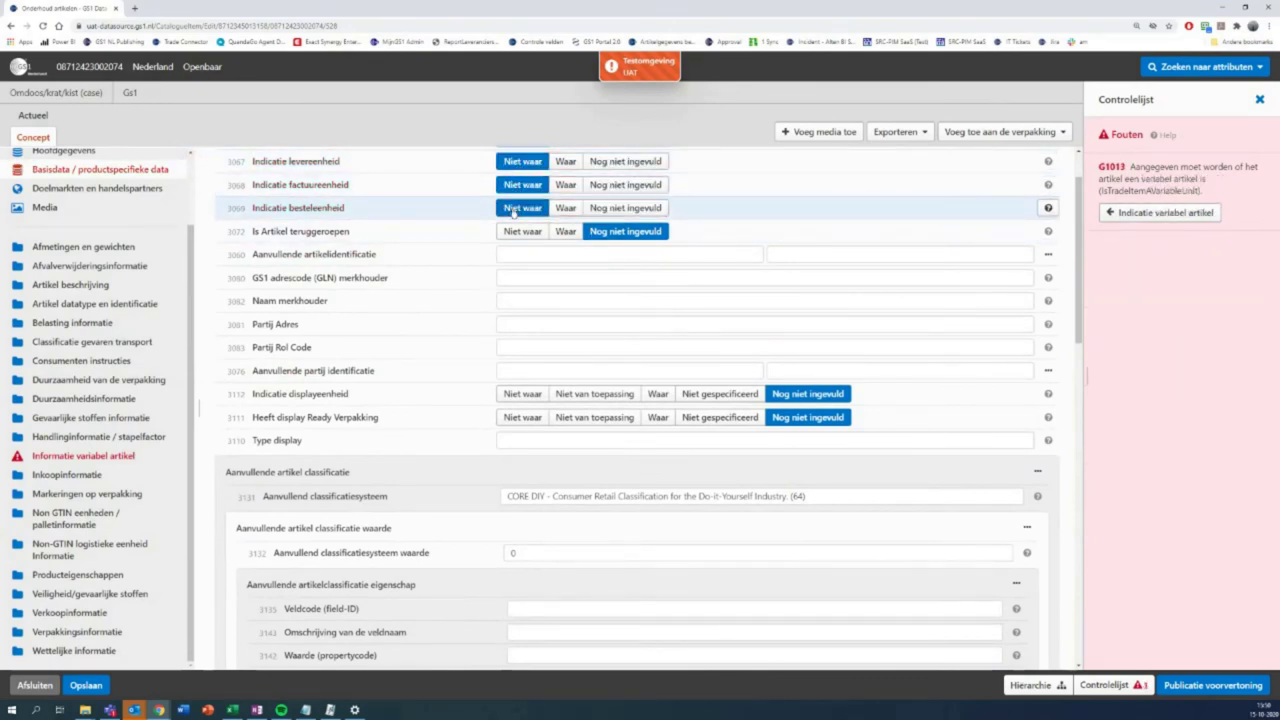
click(1199, 207)
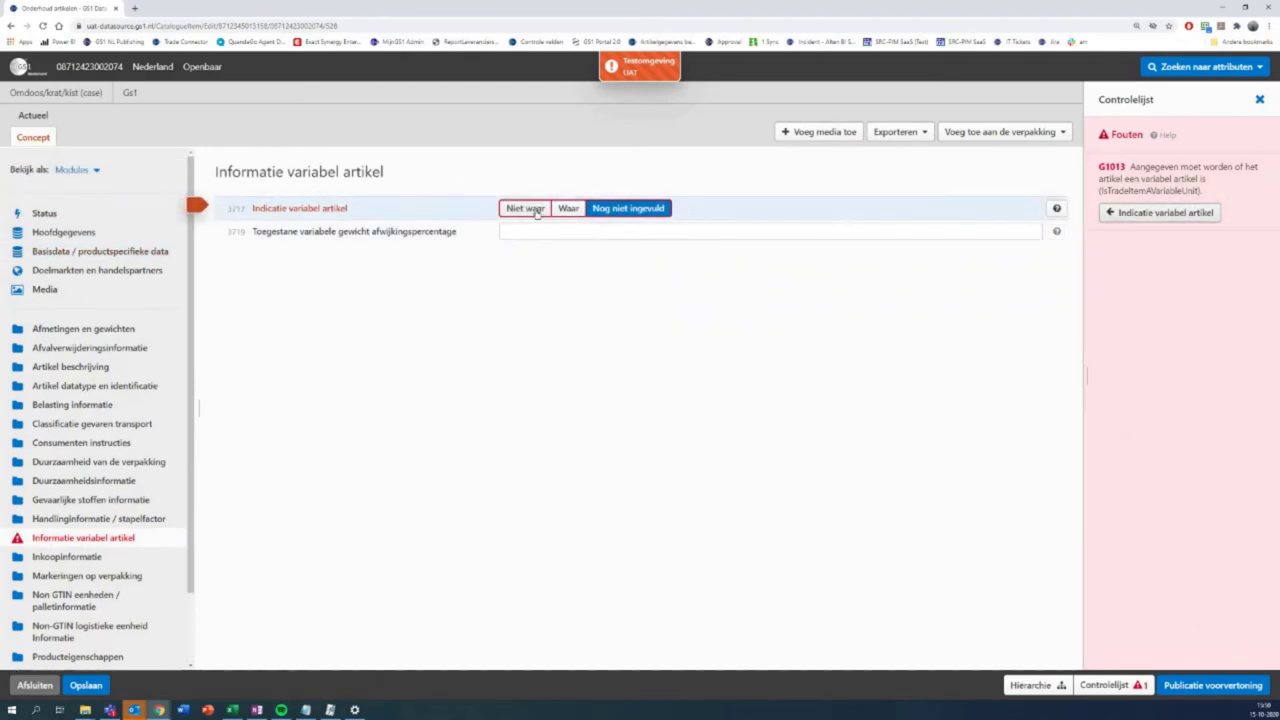
click(536, 211)
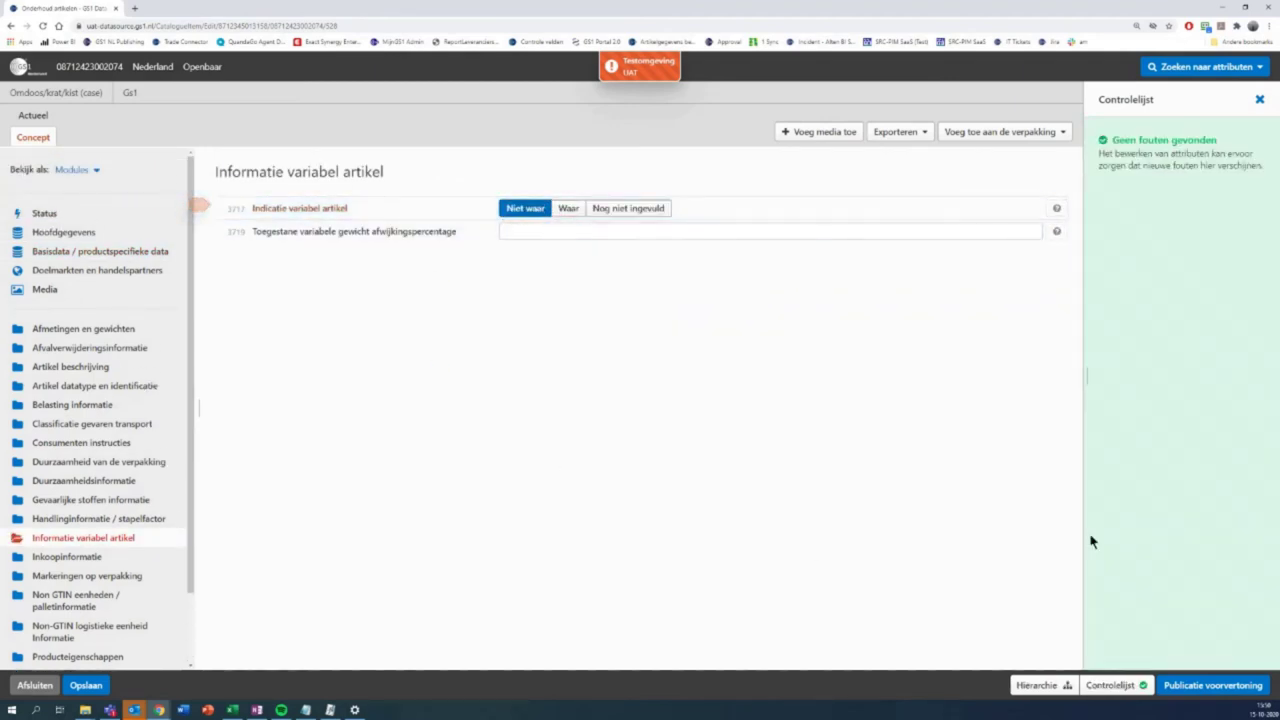
Publish the case as a Beperkte publicatie to the data ontvangers Intratuin Nederland B.V. and Intergamma B.V.
drag(1217, 166, 1207, 166)
click(1199, 685)
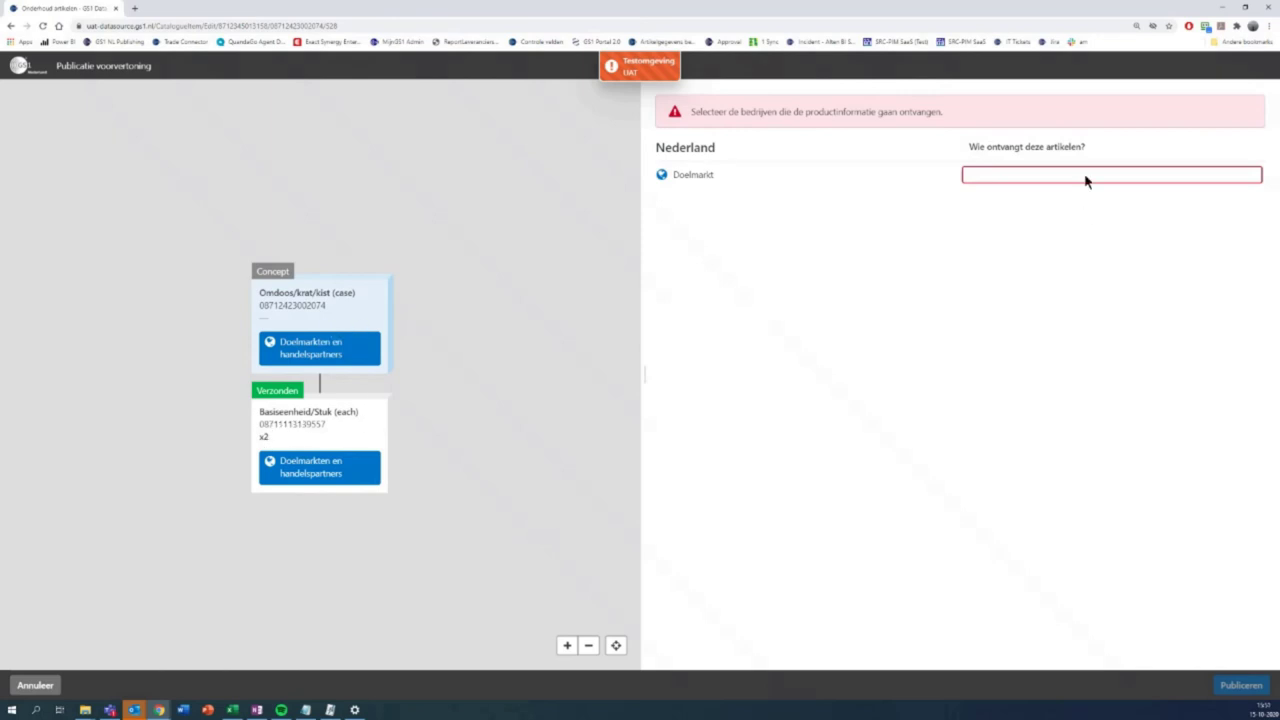
click(1002, 174)
click(718, 150)
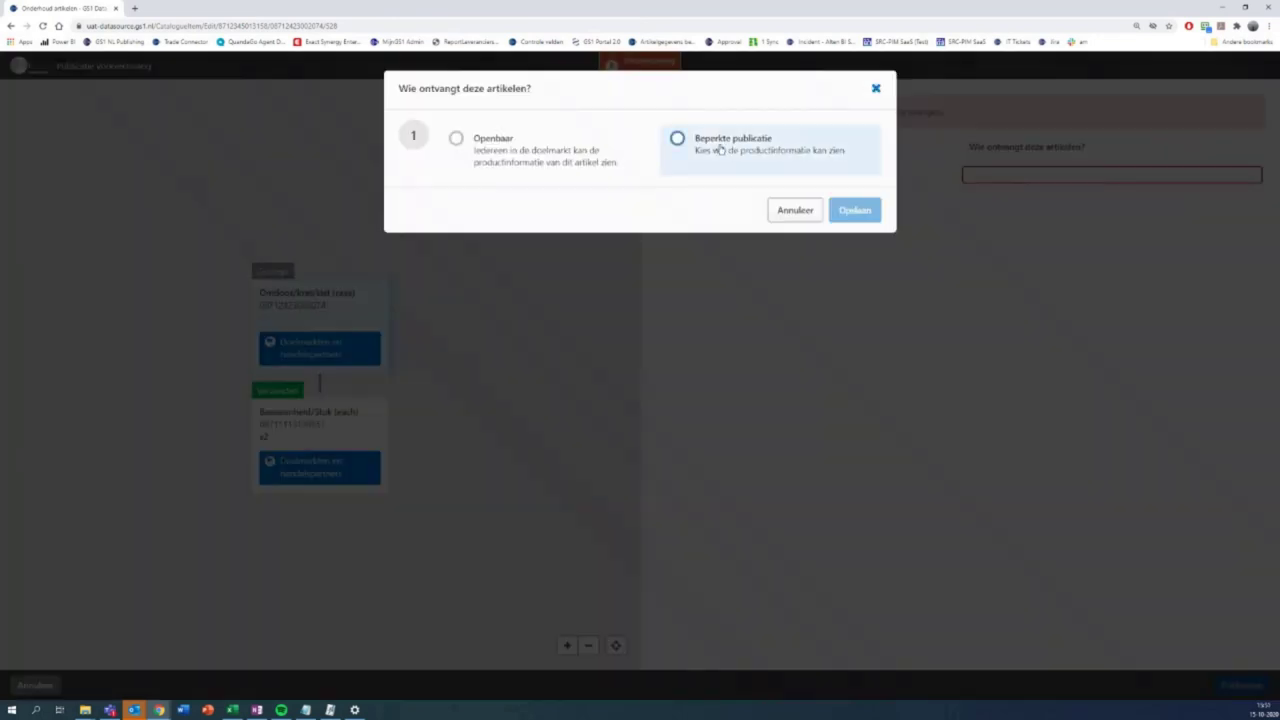
click(510, 204)
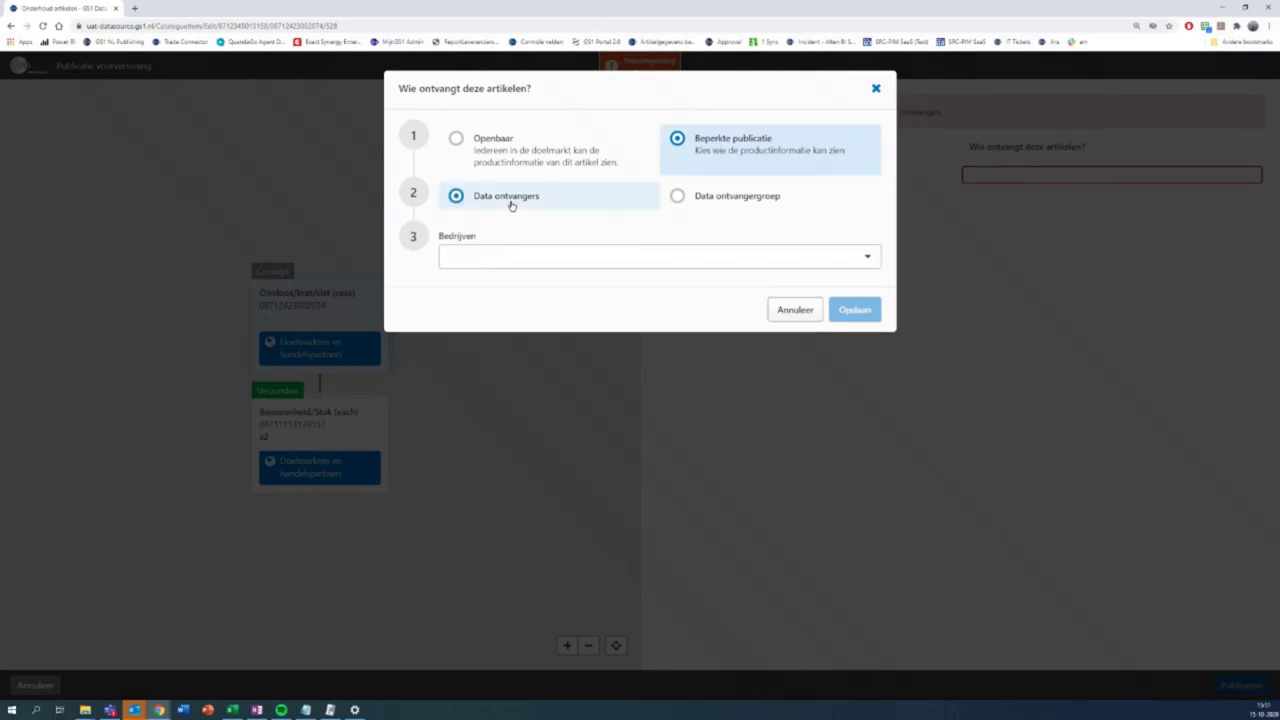
click(504, 258)
text(intratuin)
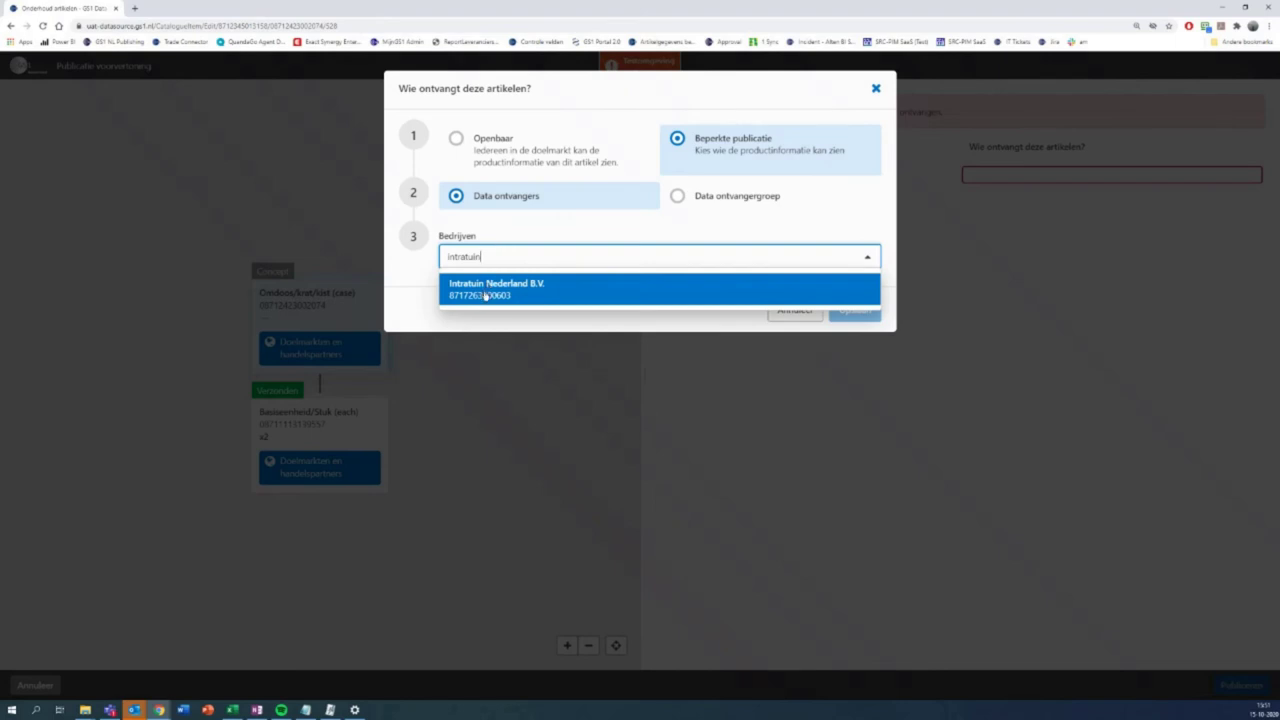
click(486, 292)
text(interg)
click(530, 290)
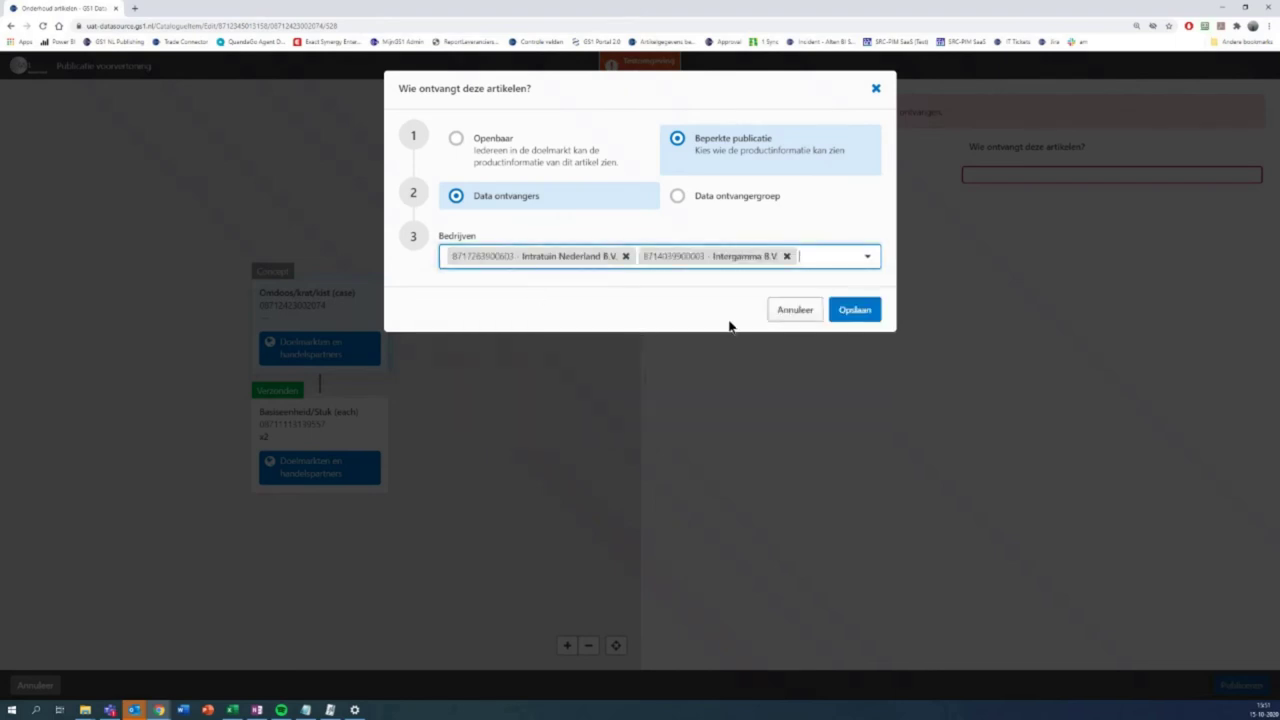
click(855, 310)
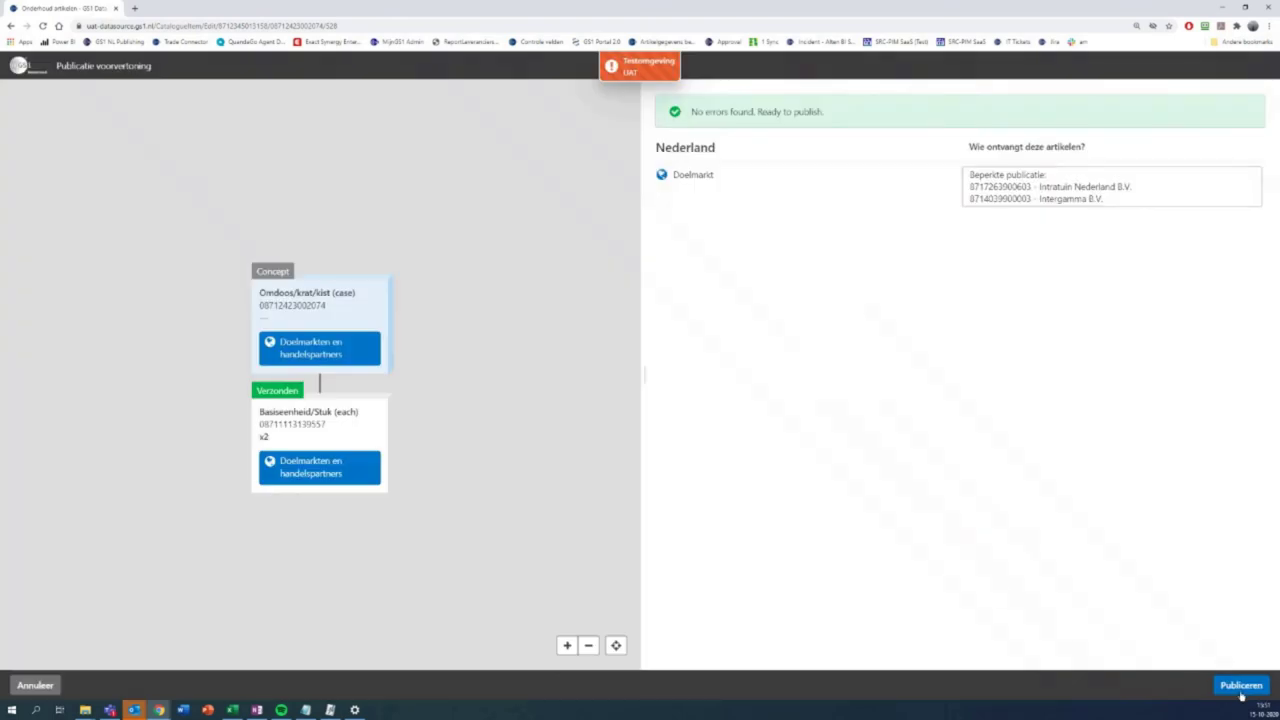
click(1250, 684)
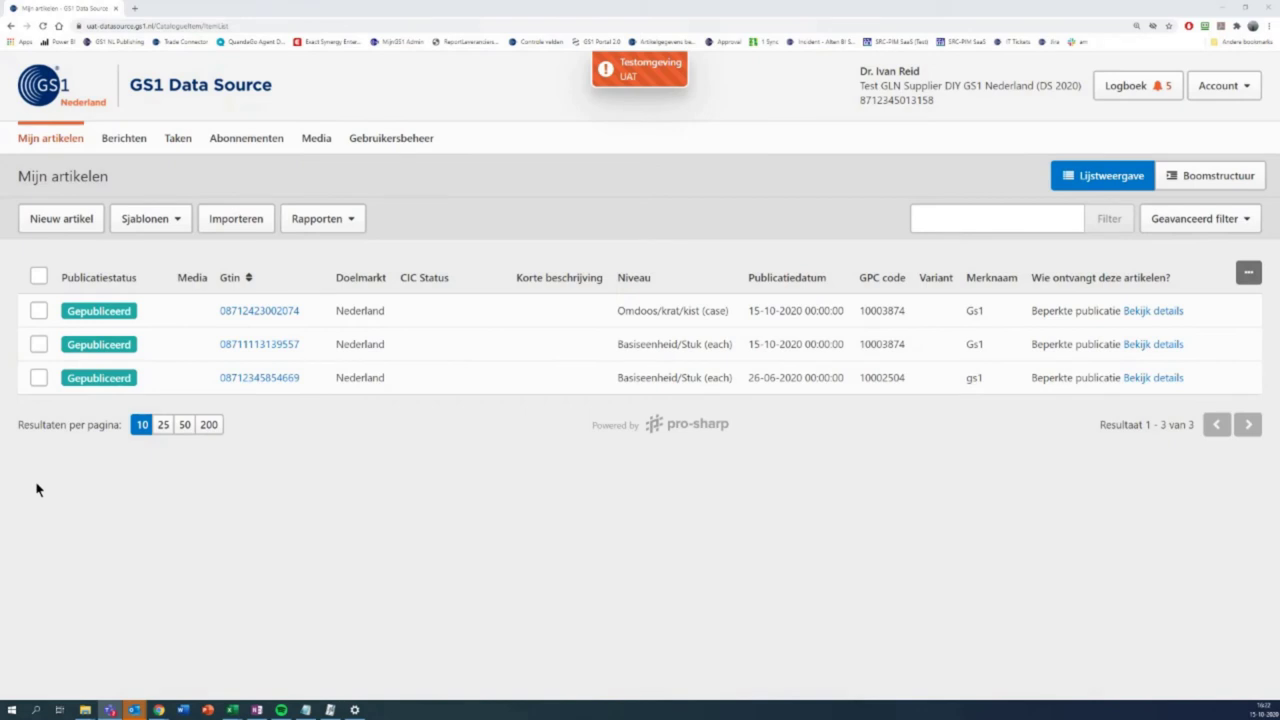
click(39, 344)
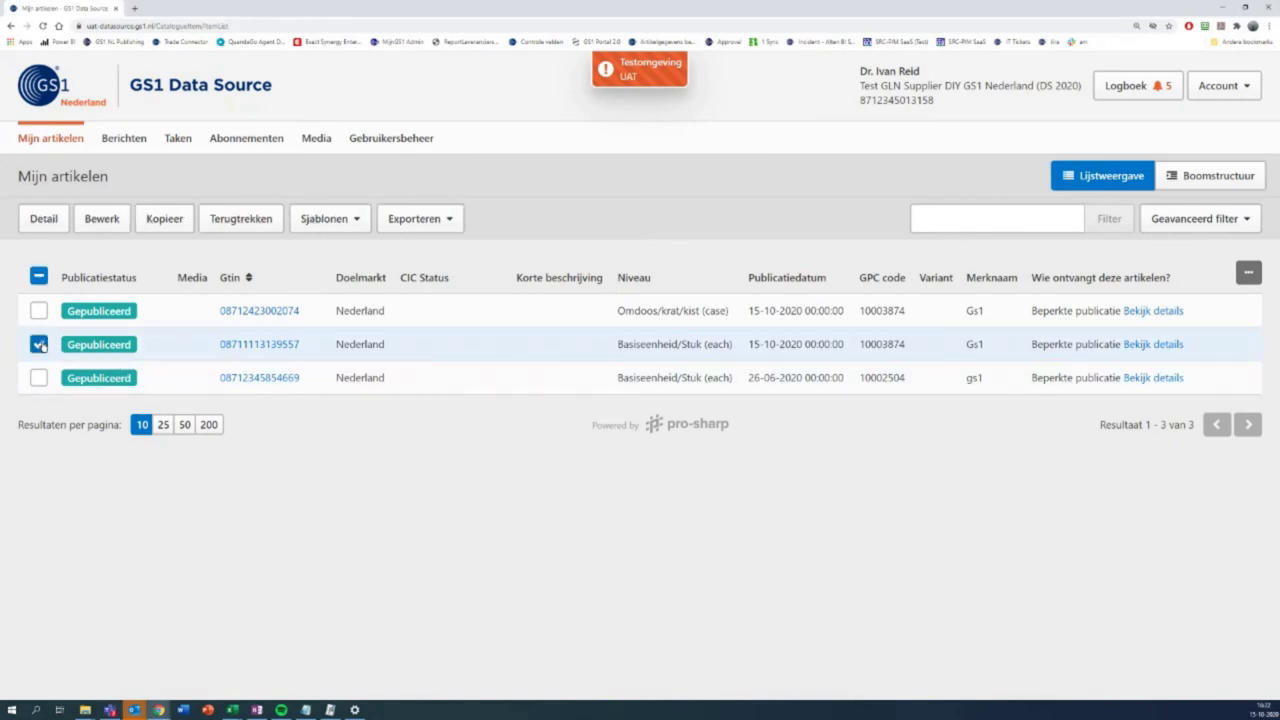
click(450, 221)
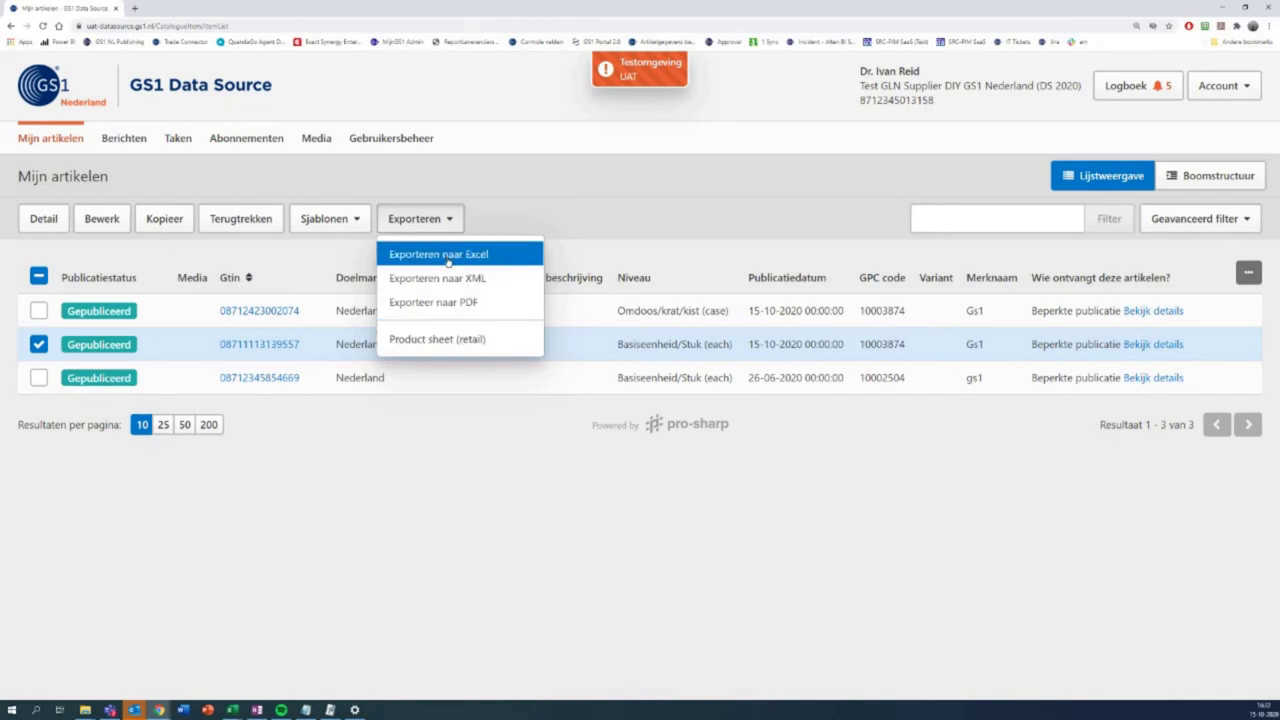
click(494, 257)
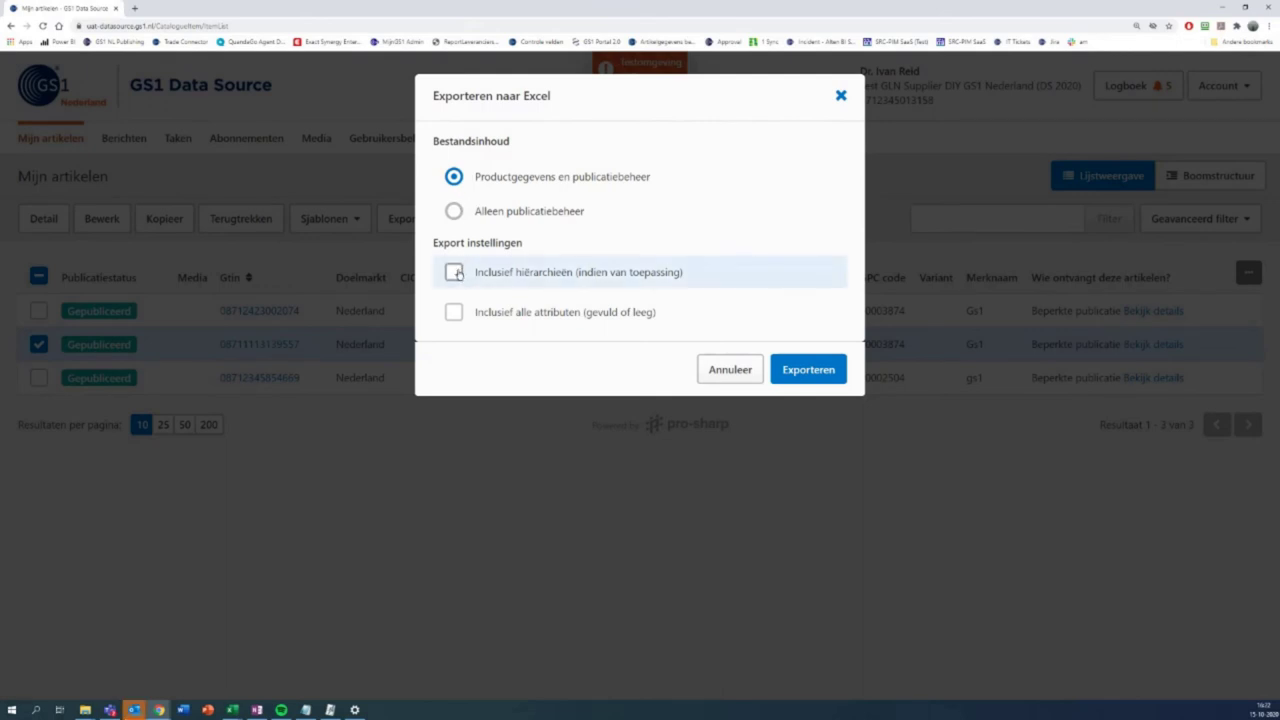
click(455, 272)
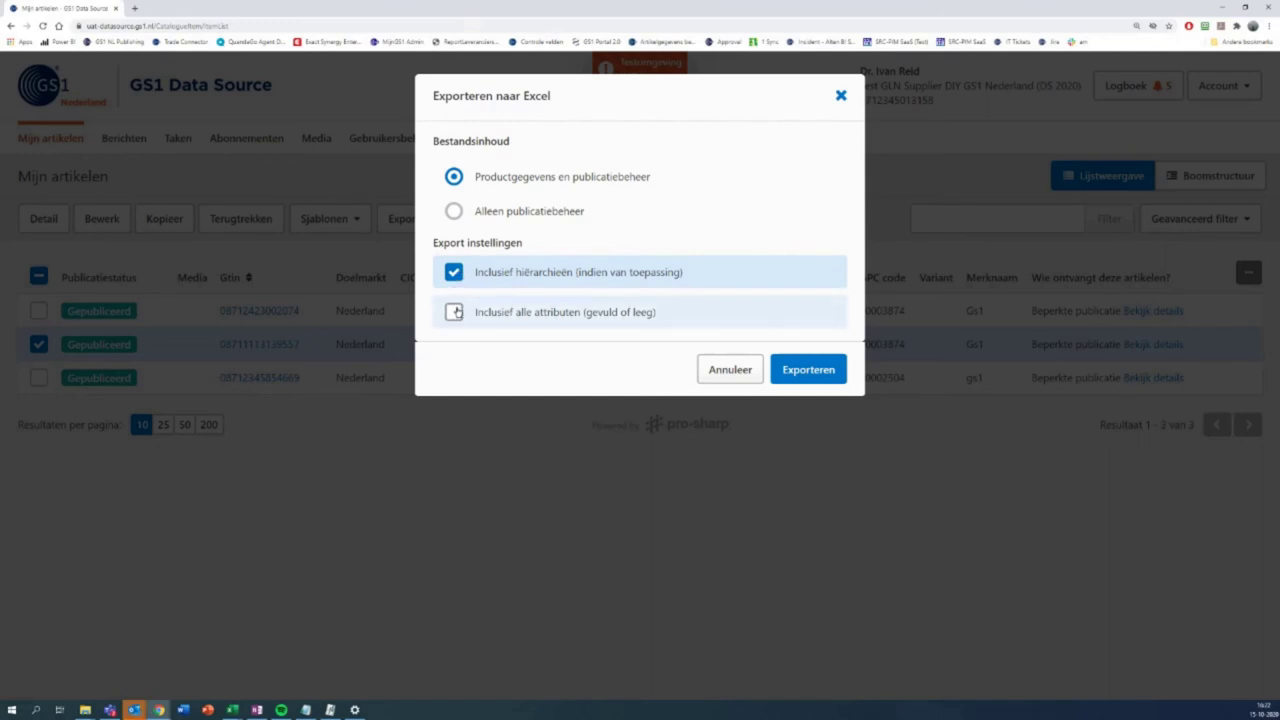
click(817, 370)
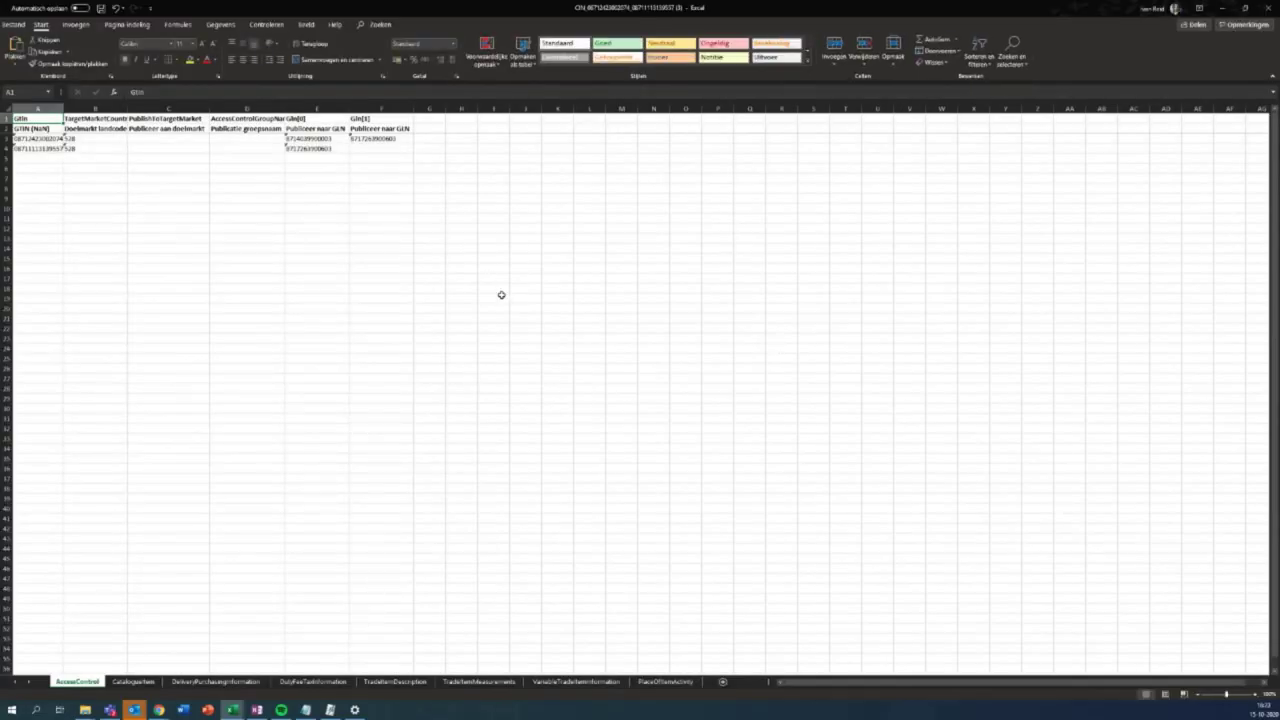
Examine the export's purchasing, catalogue item, tax, description and measurement sheets in Excel, then return to GS1 Data Source.
click(212, 684)
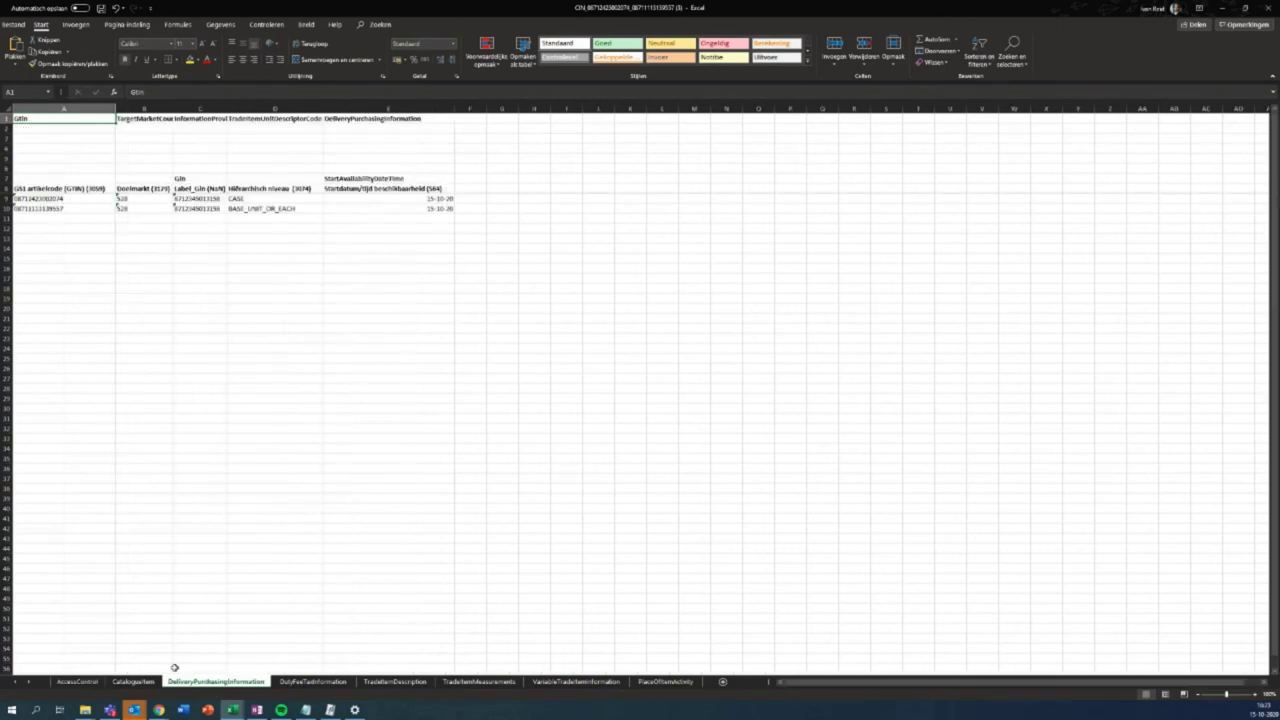
click(135, 683)
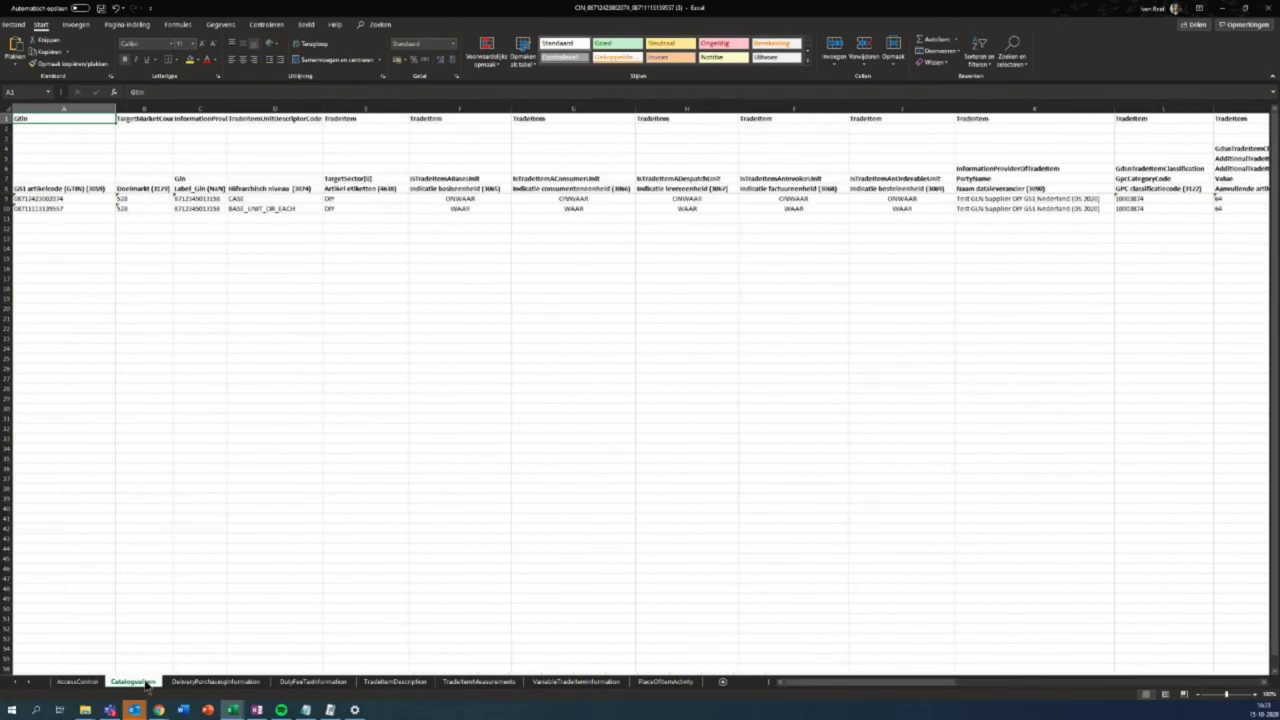
click(300, 682)
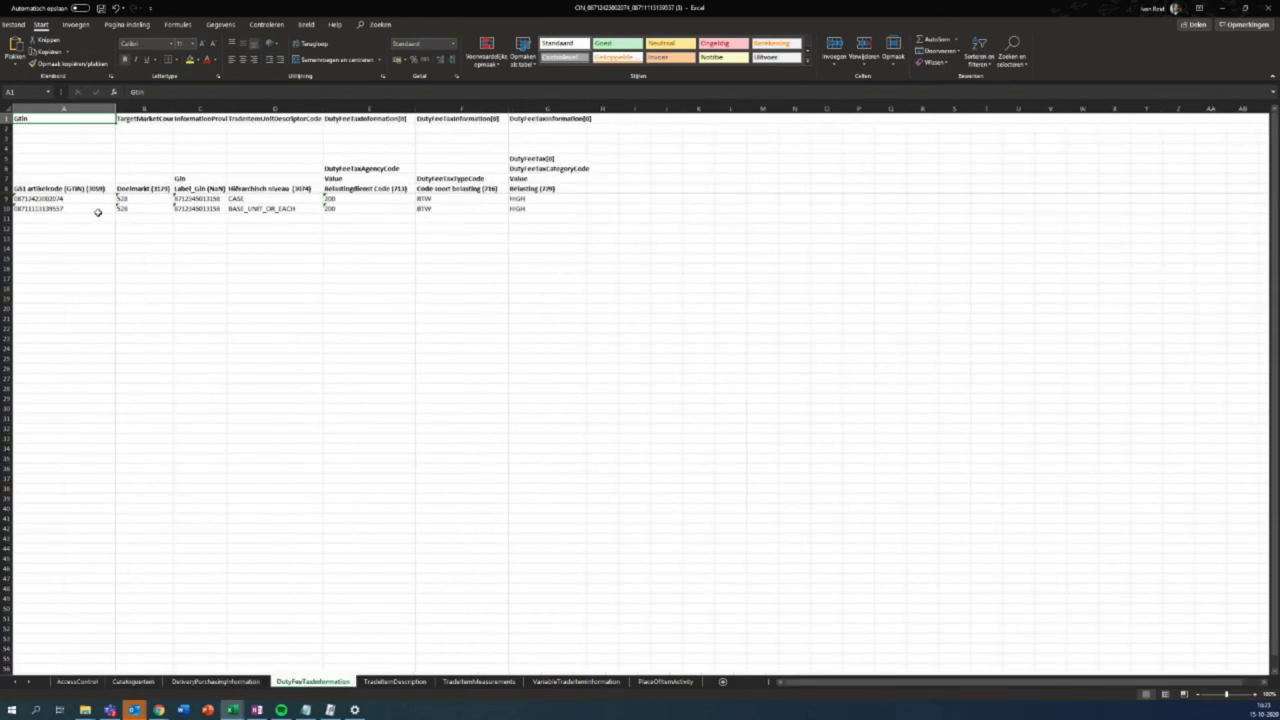
click(137, 201)
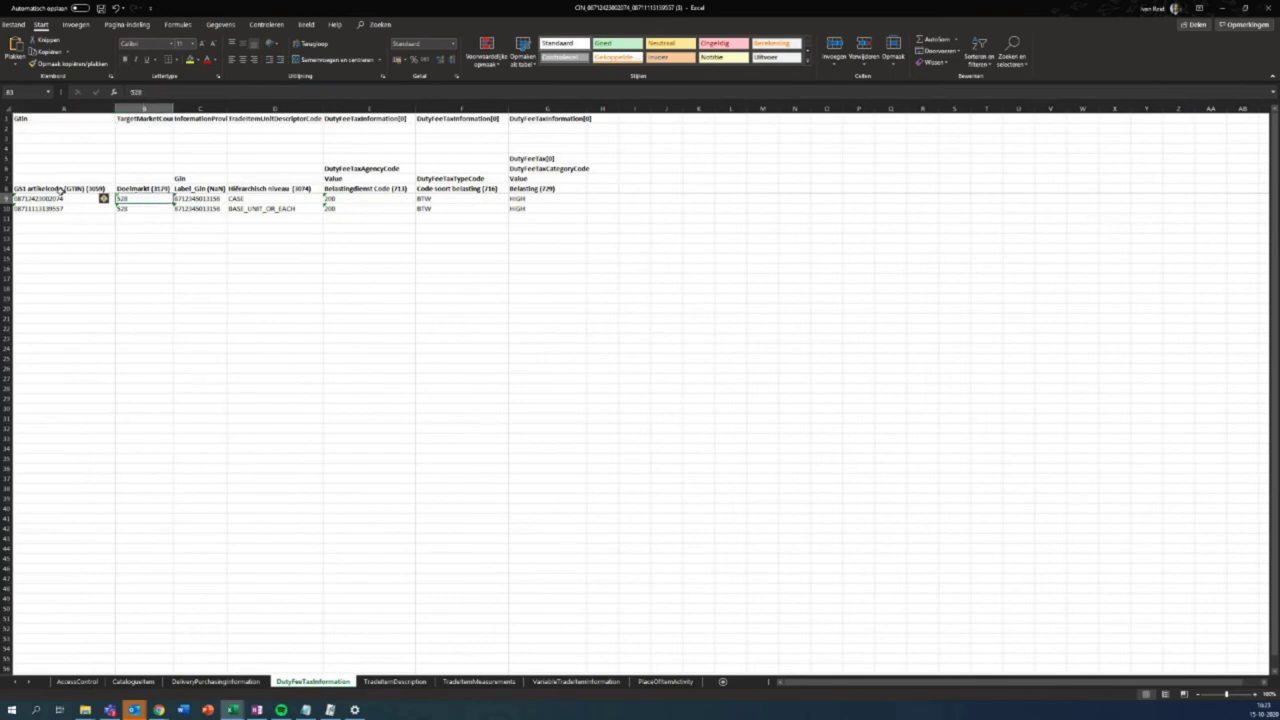
click(59, 199)
click(149, 202)
click(392, 682)
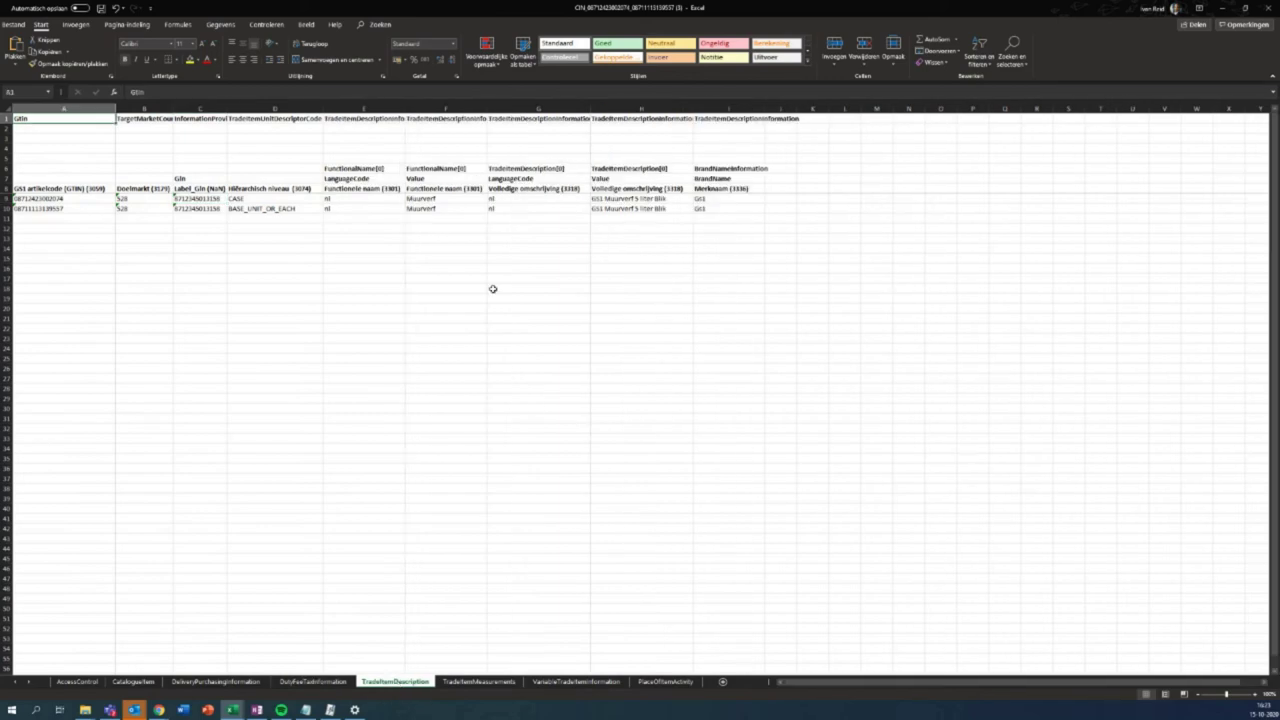
click(482, 683)
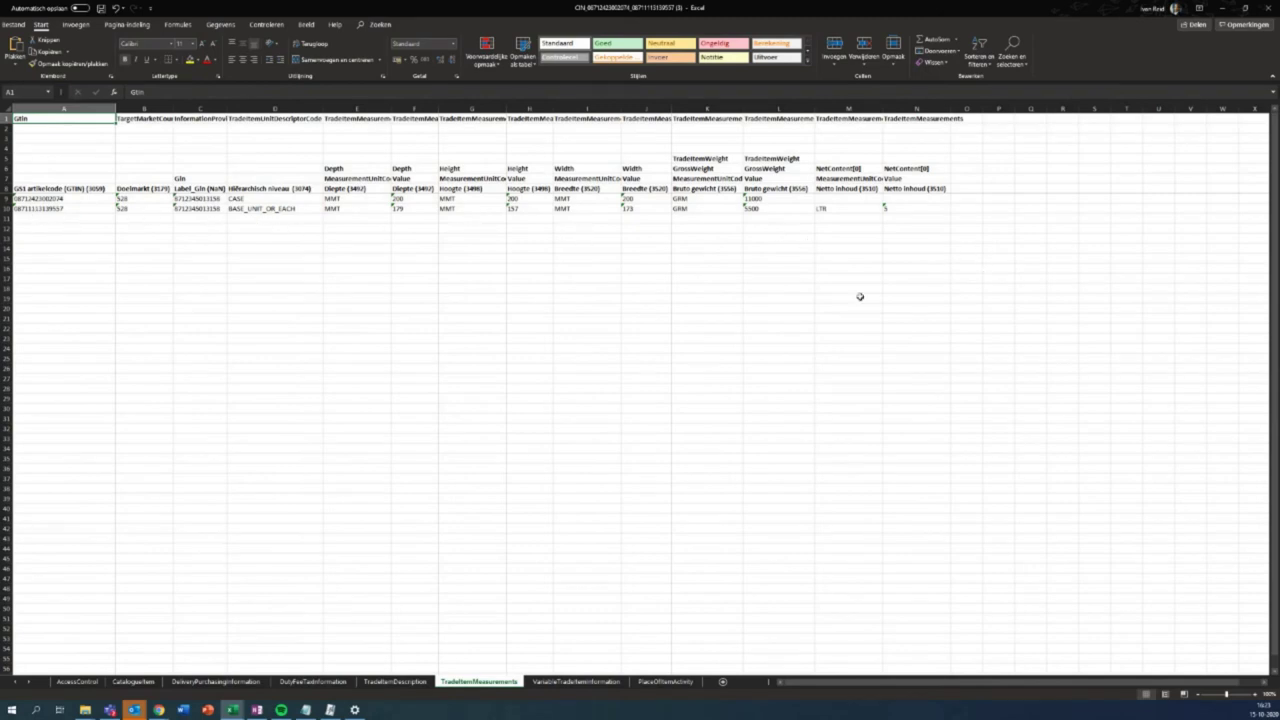
click(1224, 8)
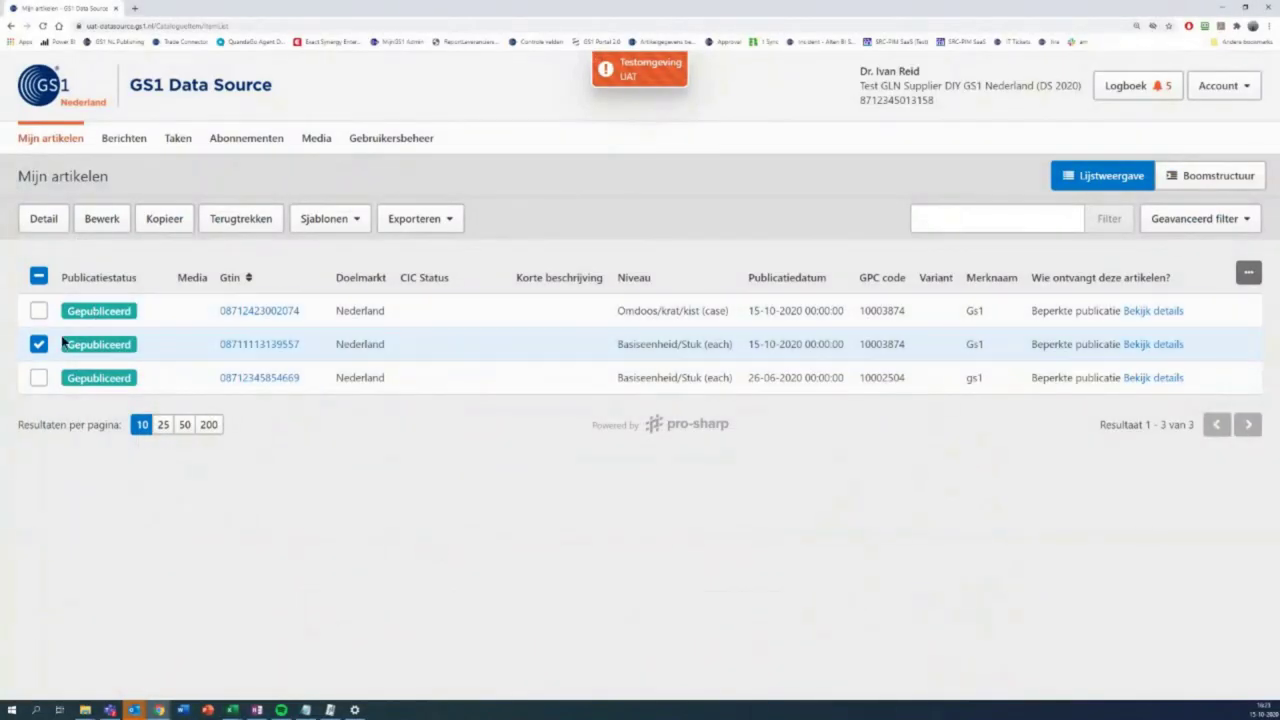
click(38, 345)
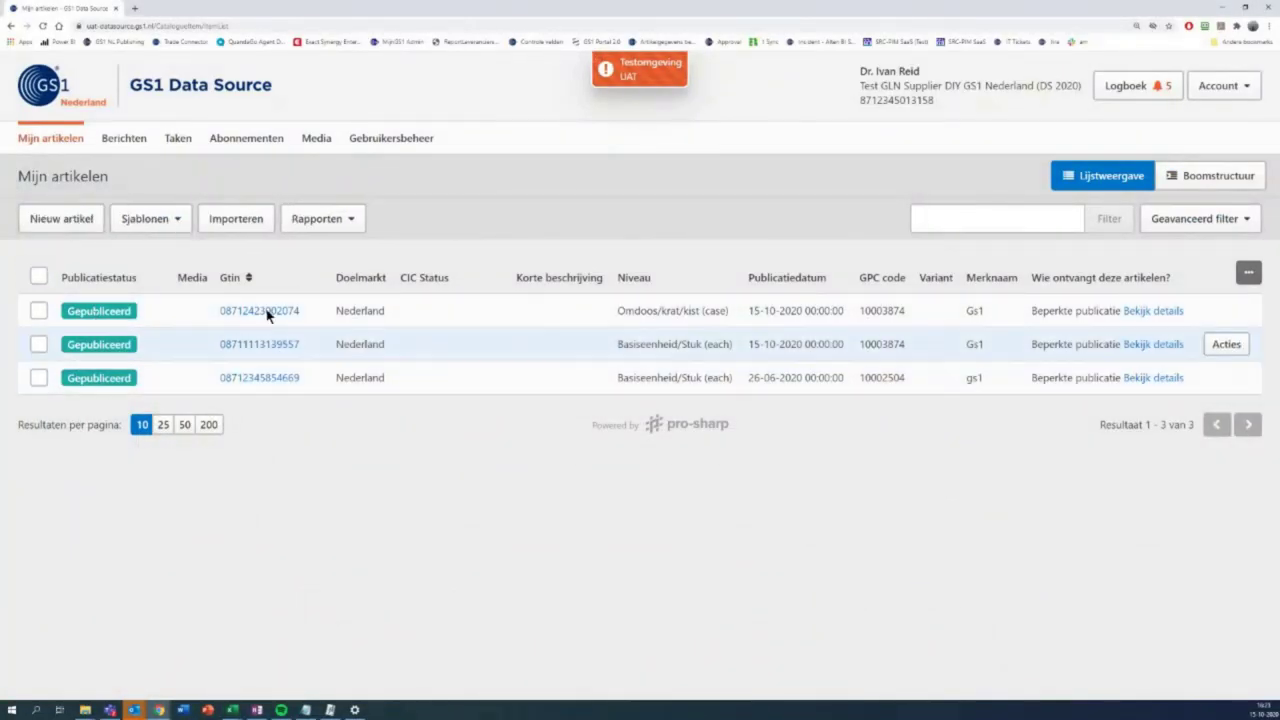
click(236, 219)
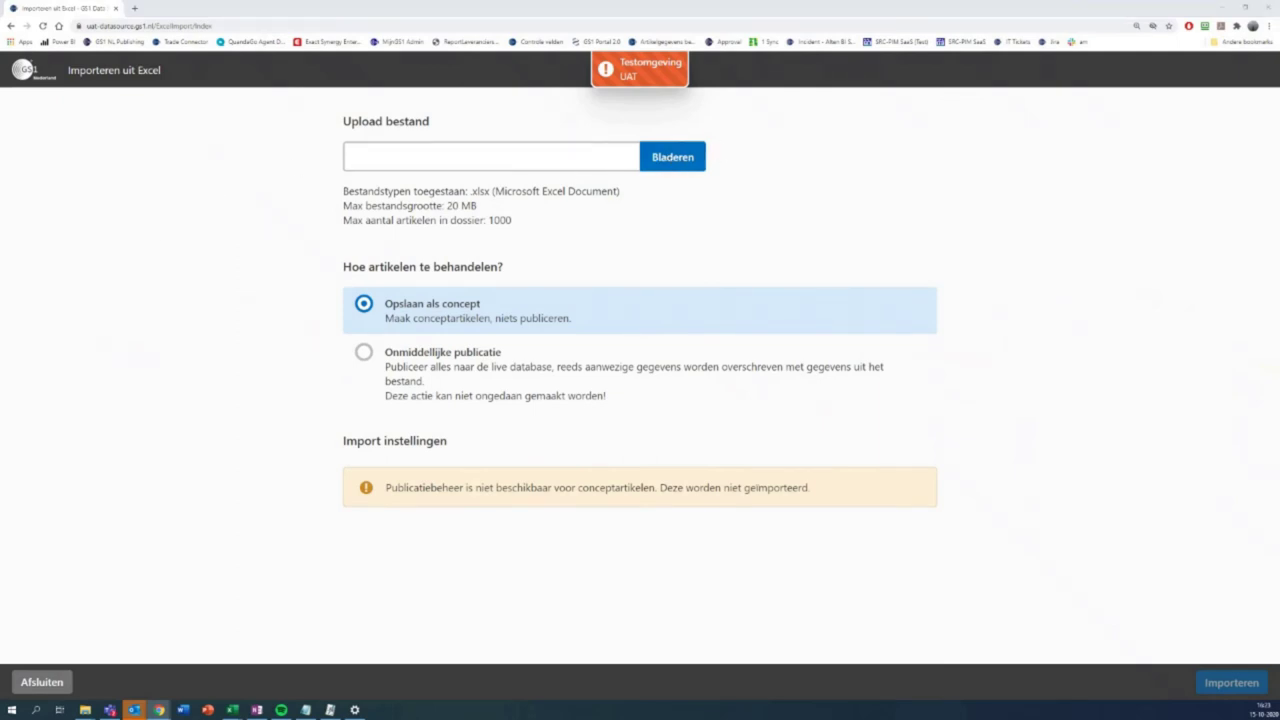
key(Return)
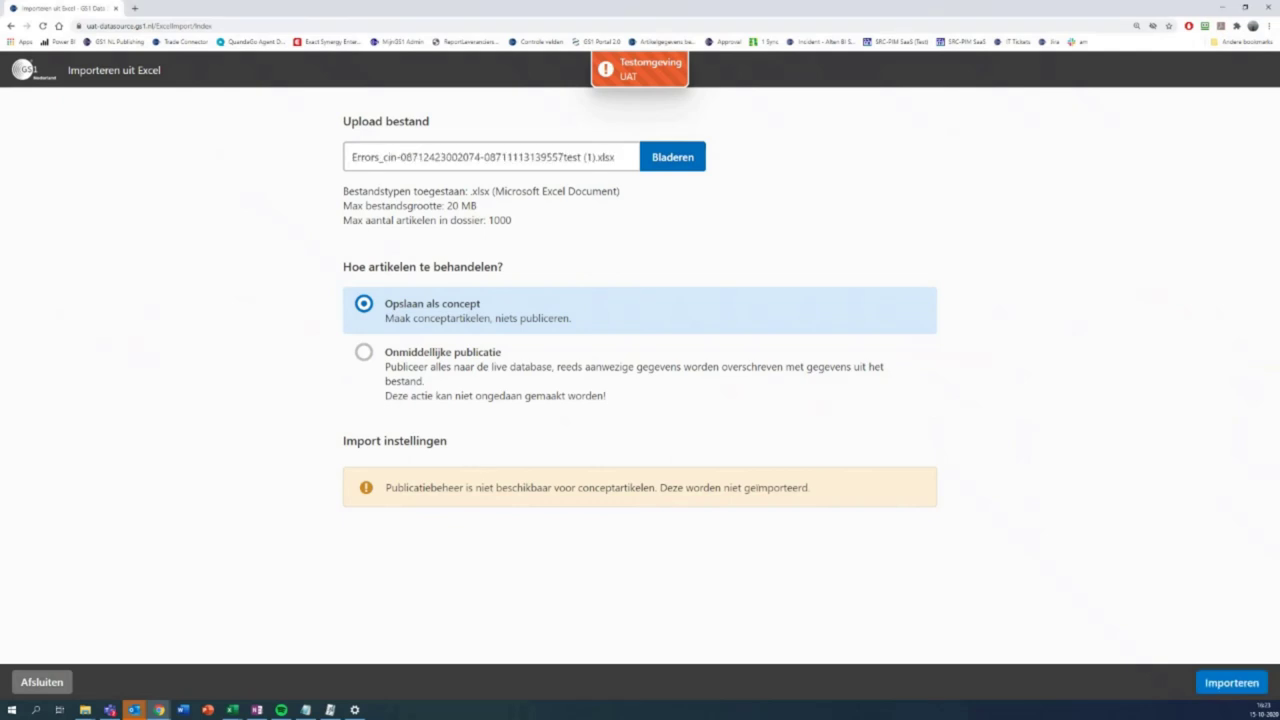
click(364, 356)
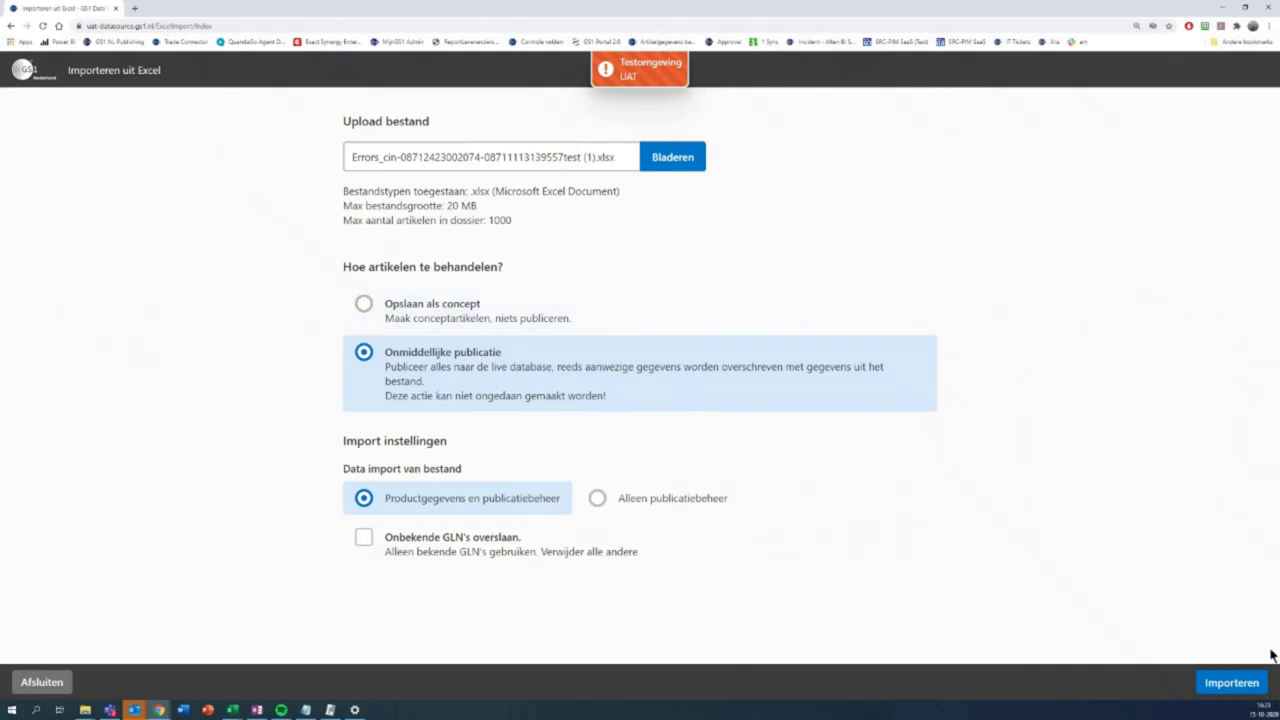
click(1237, 683)
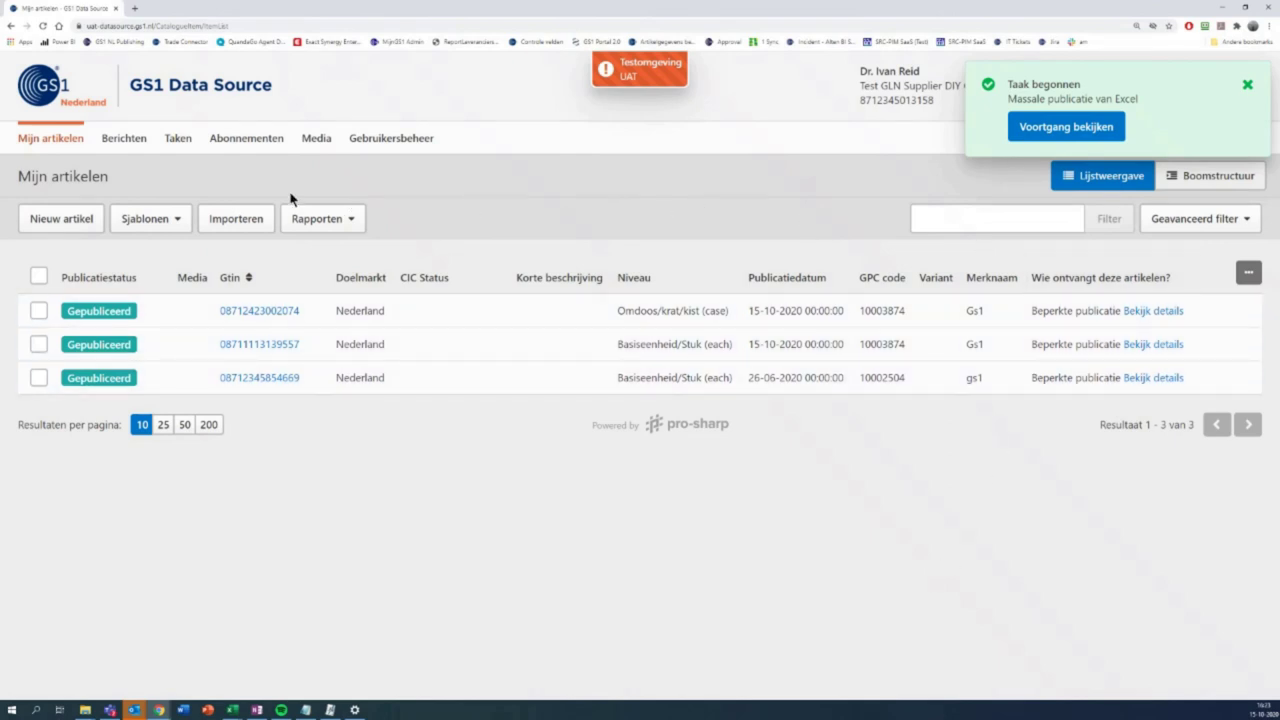
Open the Excel import task's error report to review its validation error summary.
click(178, 139)
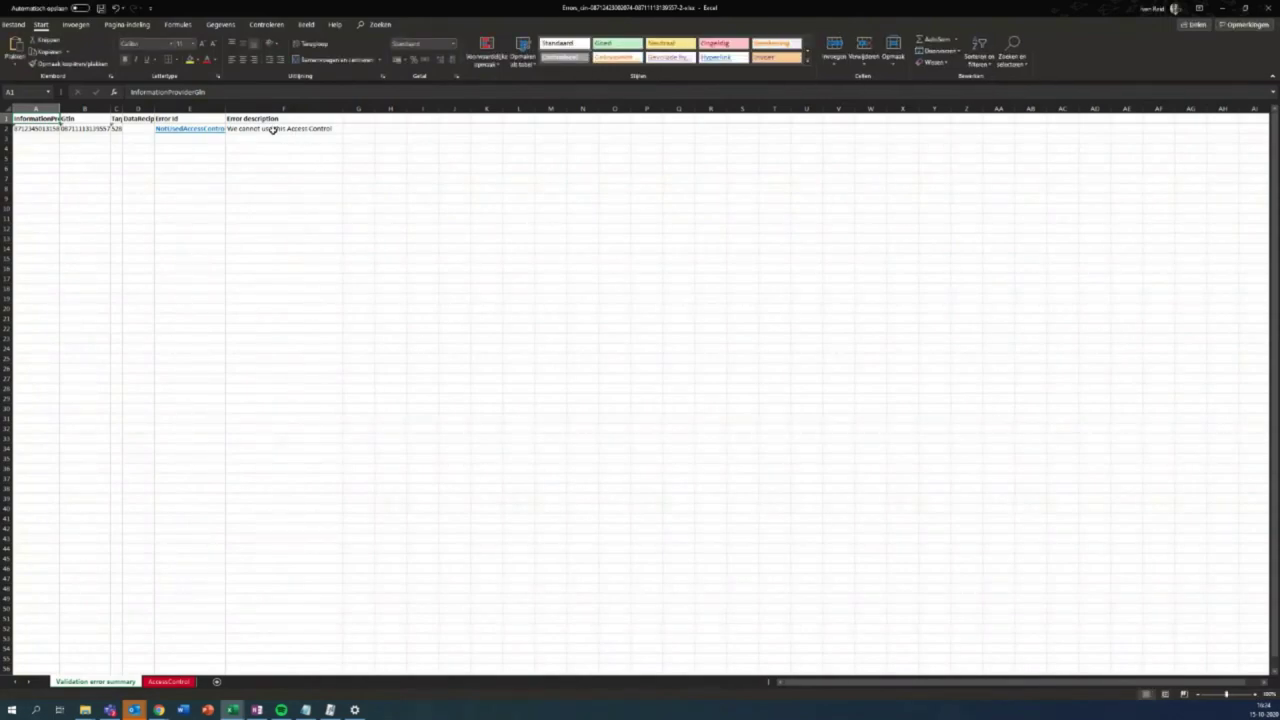
Follow the error report's access control error to the AccessControl sheet to inspect the affected record, and return to GS1 Data Source.
click(218, 131)
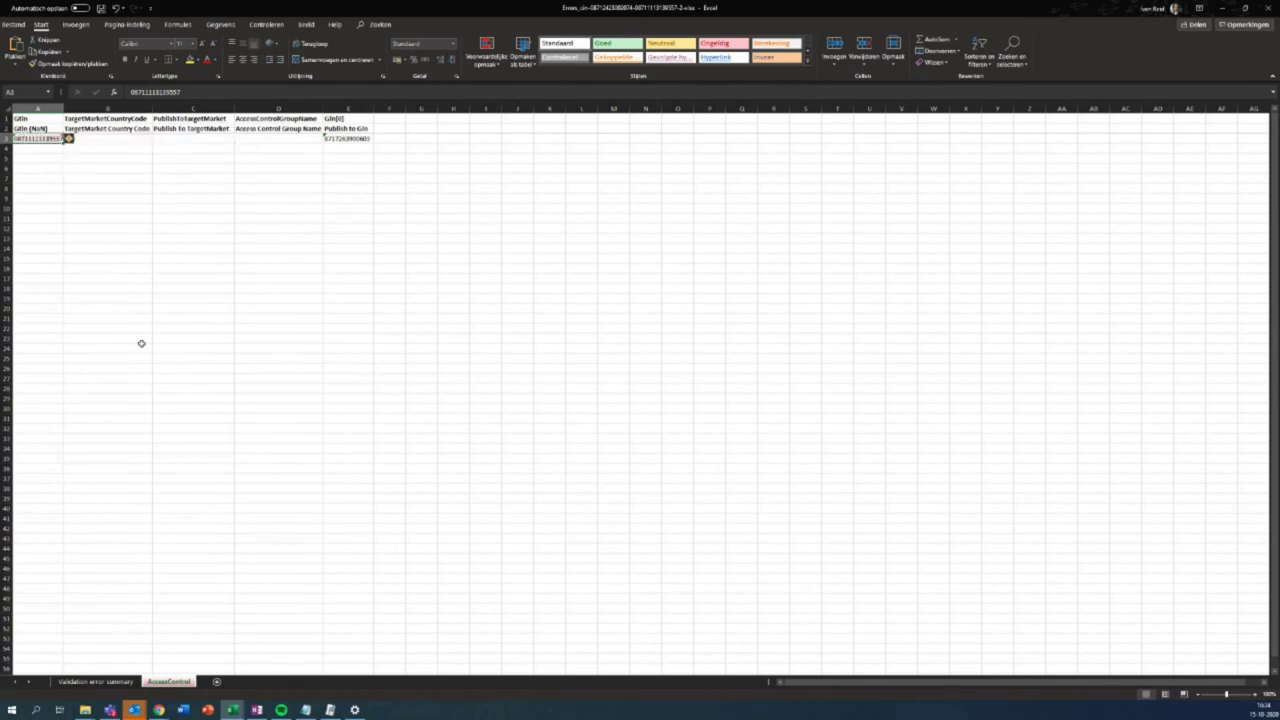
click(1225, 14)
click(1225, 14)
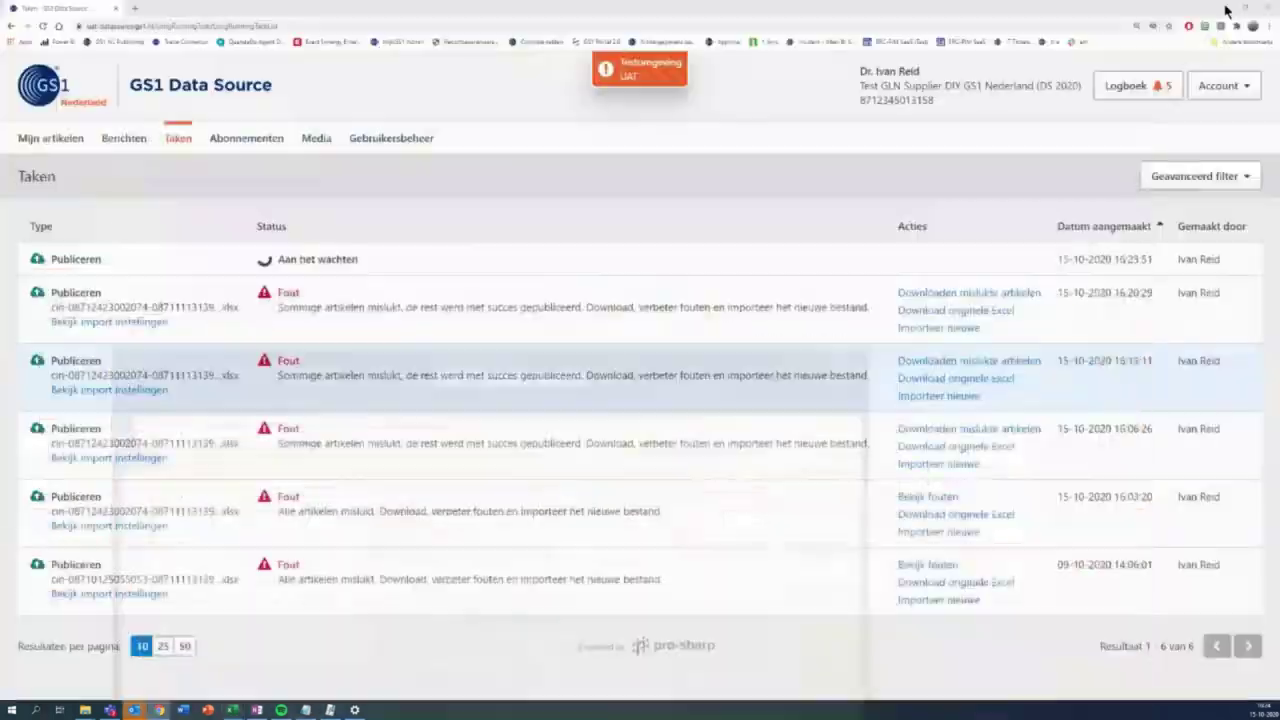
Create a new article template named basis verf from the Mijn artikelen overview.
click(55, 139)
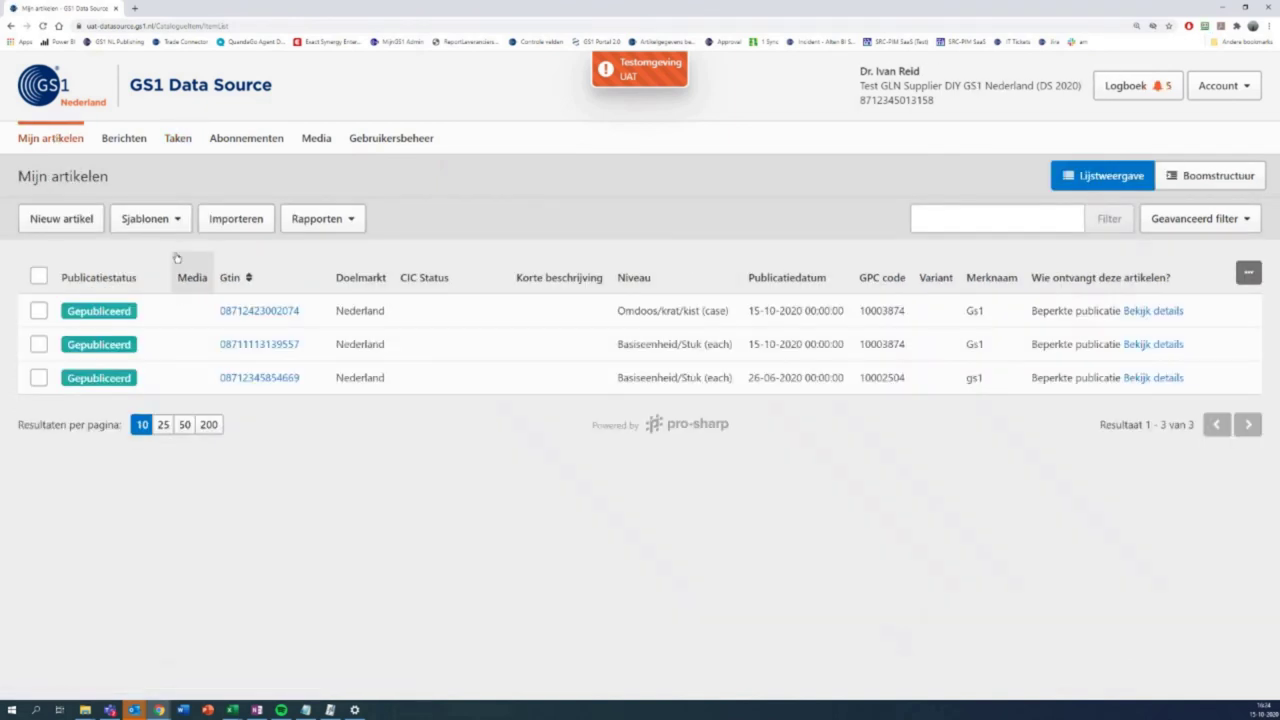
click(165, 221)
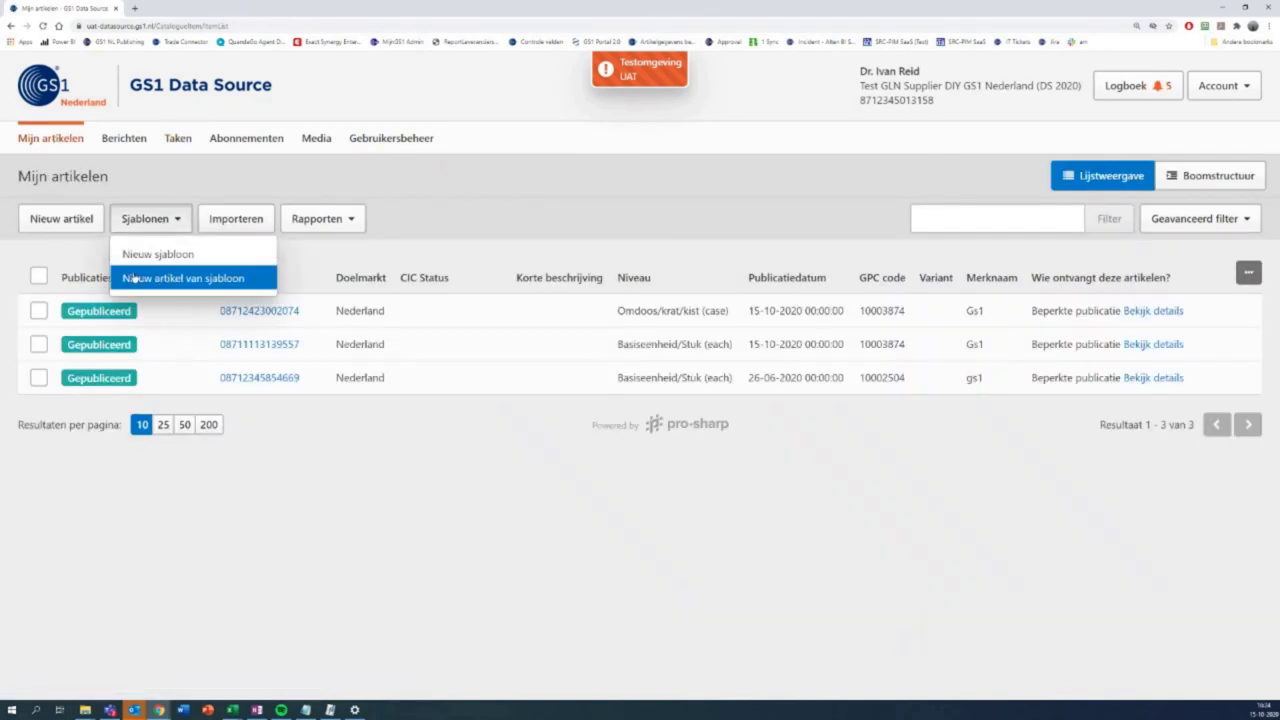
click(182, 256)
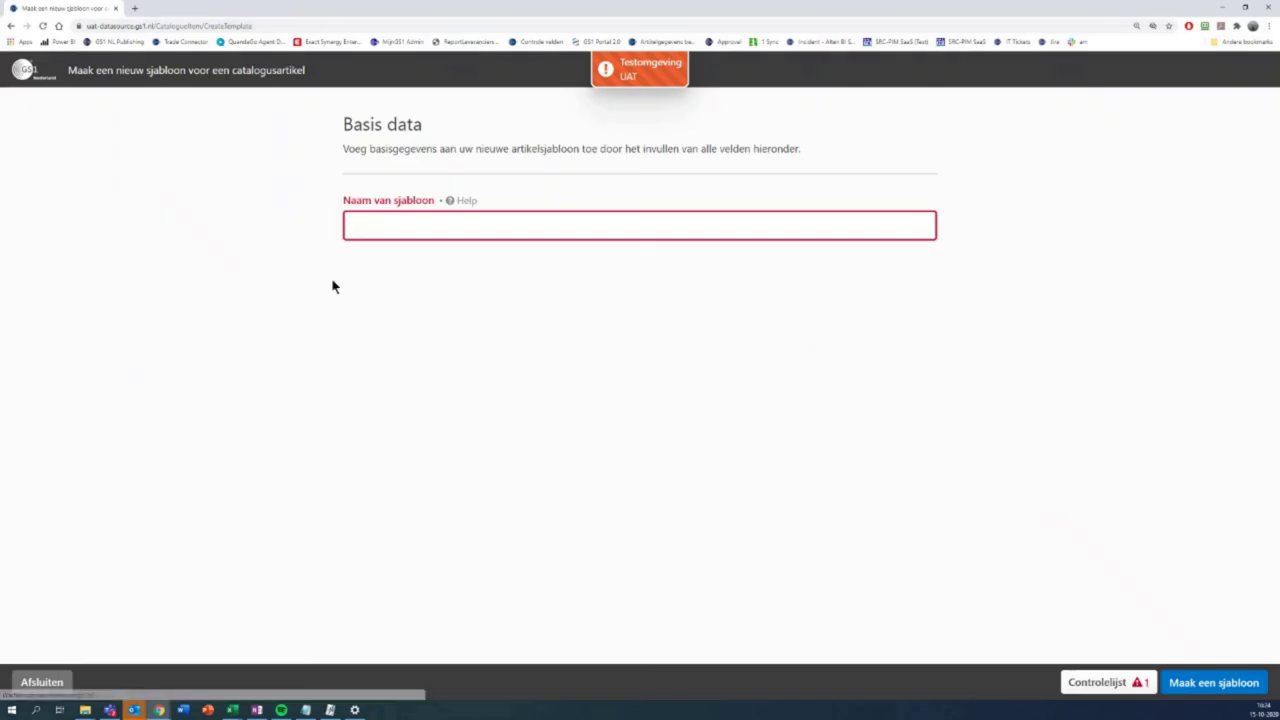
click(413, 226)
text(basis verf)
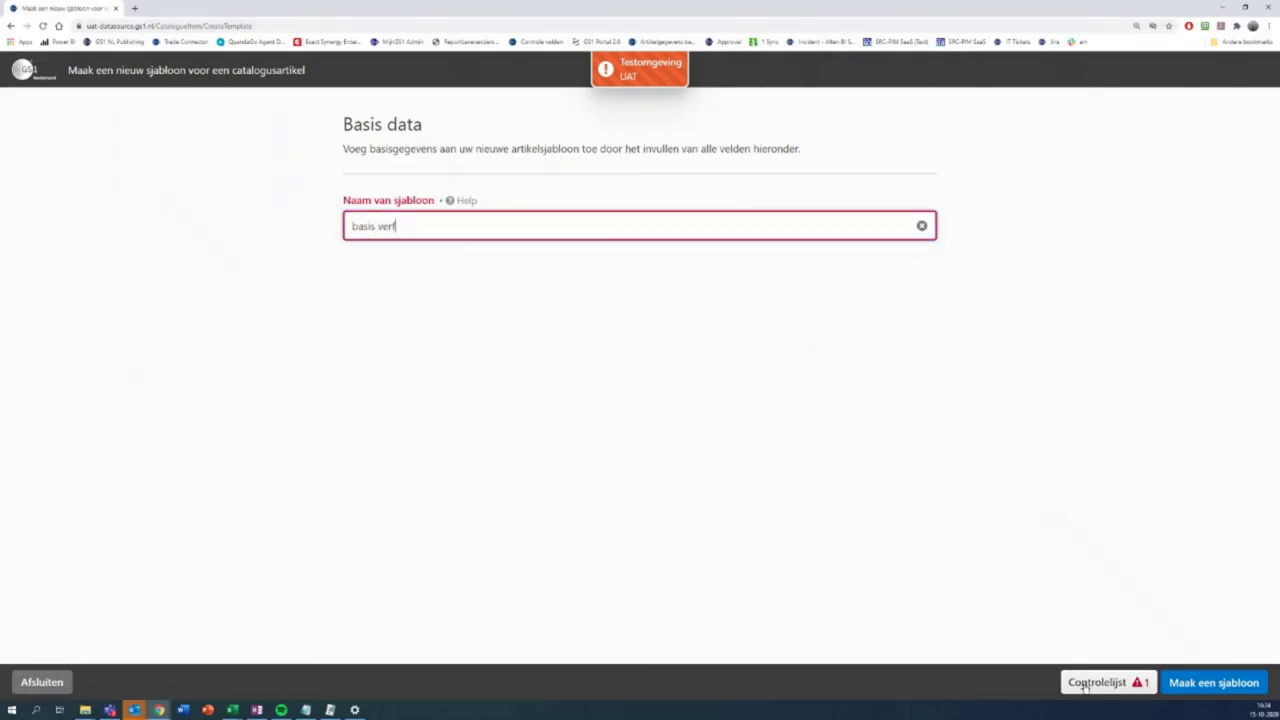
click(1160, 532)
click(1205, 683)
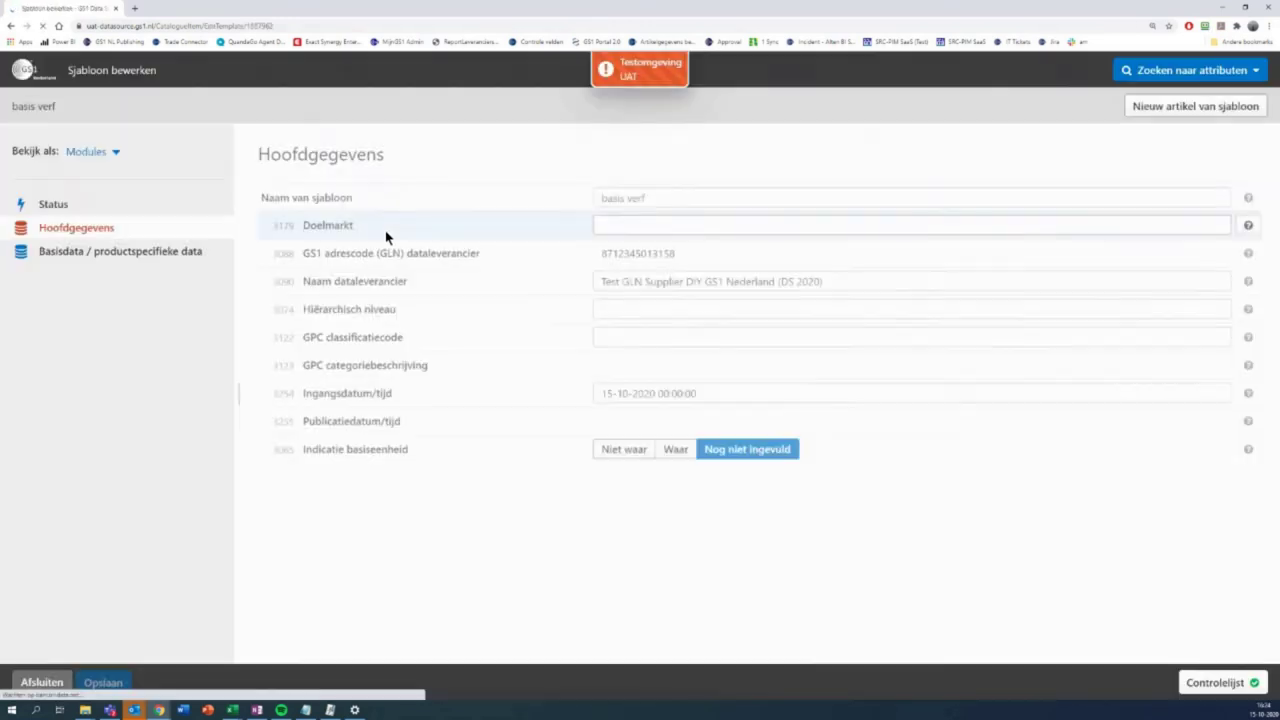
Set the template's Doelmarkt to Nederland (528) and its GPC classificatiecode to Verven/Voorstrijken/Vernis (10003874), filtering the classifications on verven.
click(632, 225)
text(nederland)
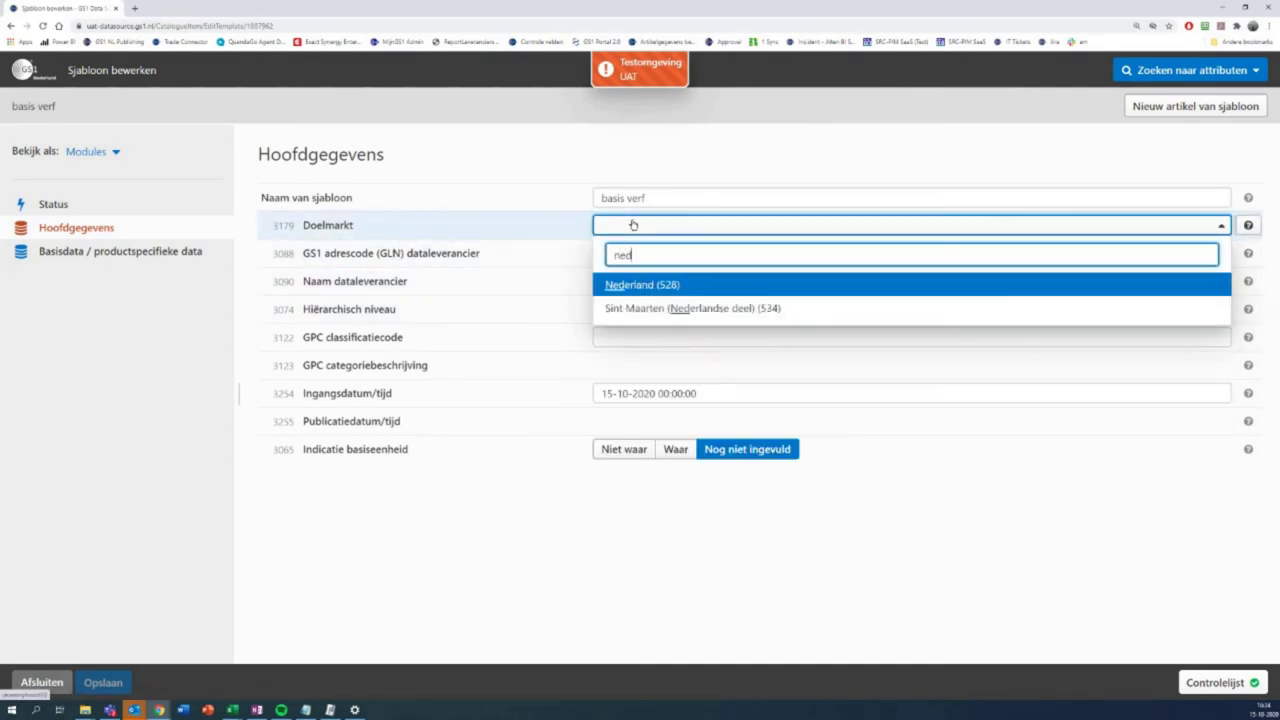
click(667, 286)
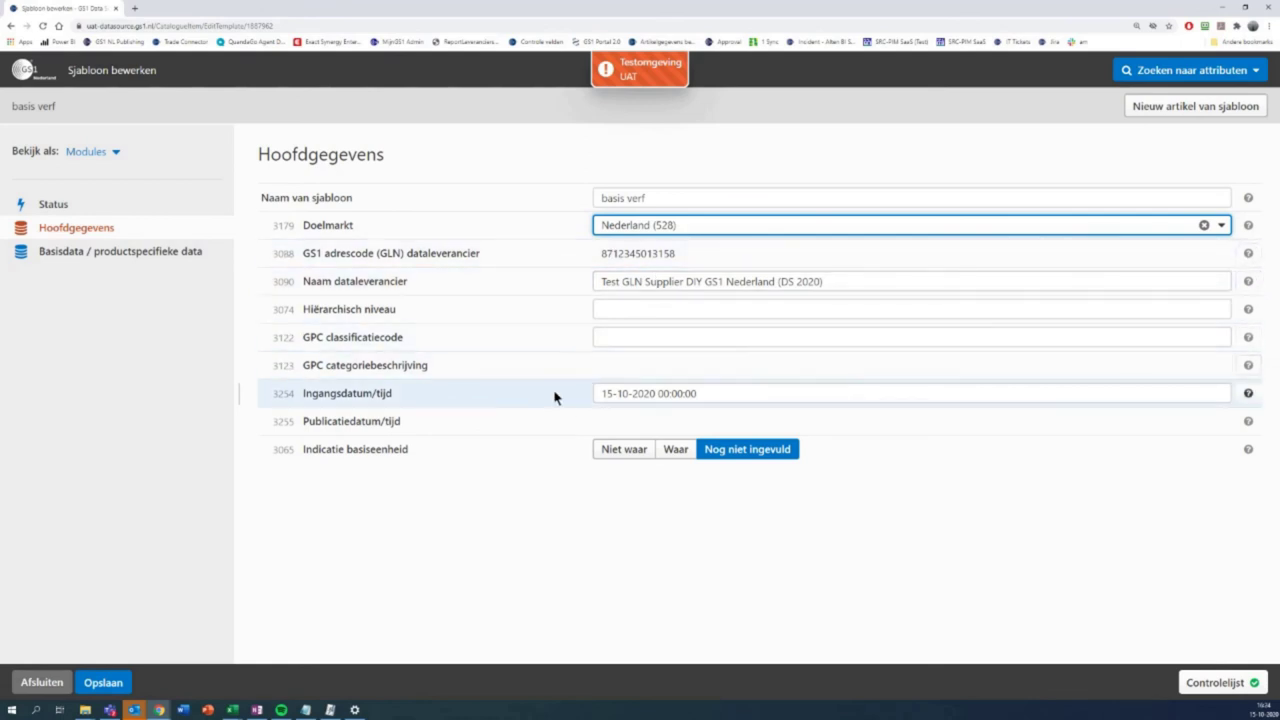
click(654, 339)
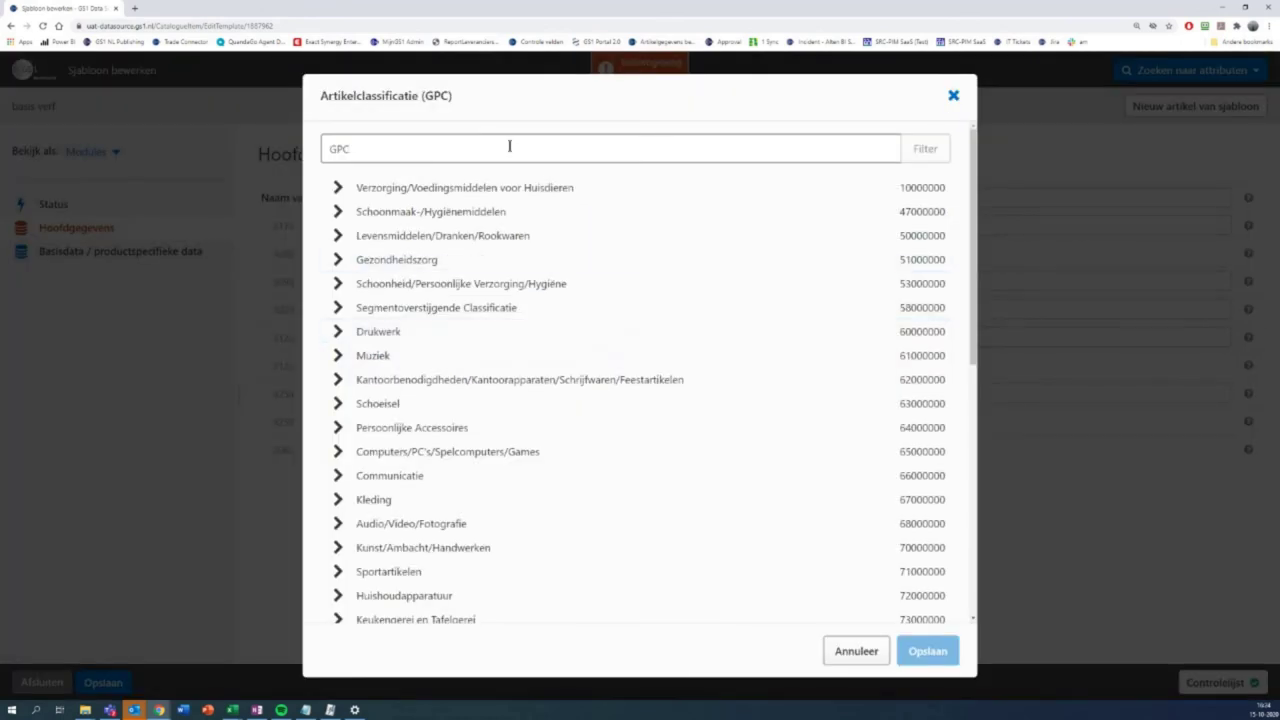
click(509, 143)
text(verven)
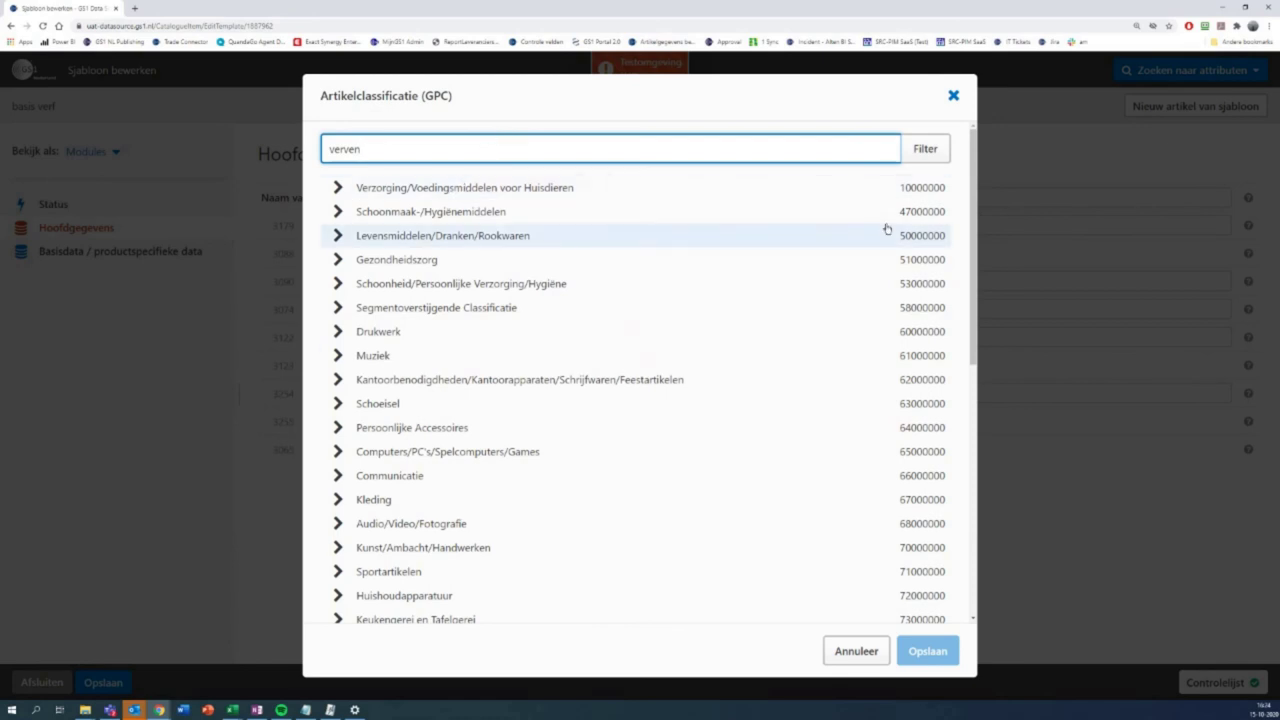
click(912, 150)
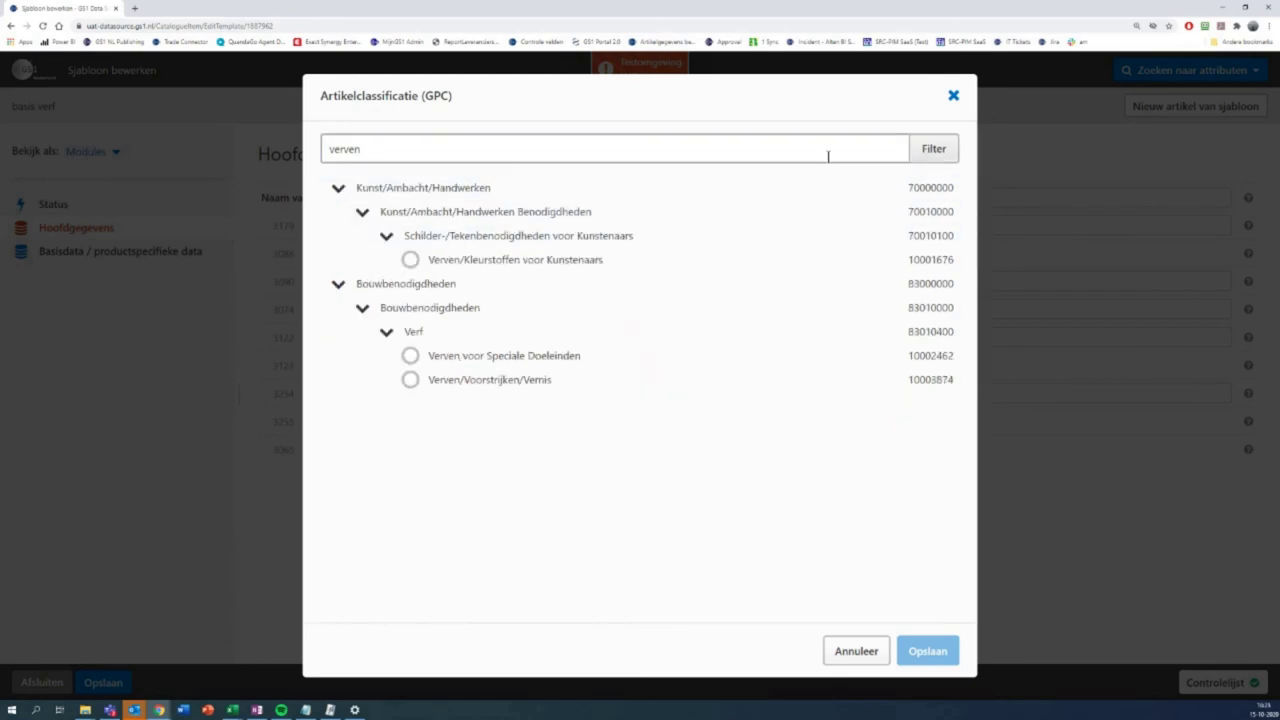
click(410, 379)
click(927, 651)
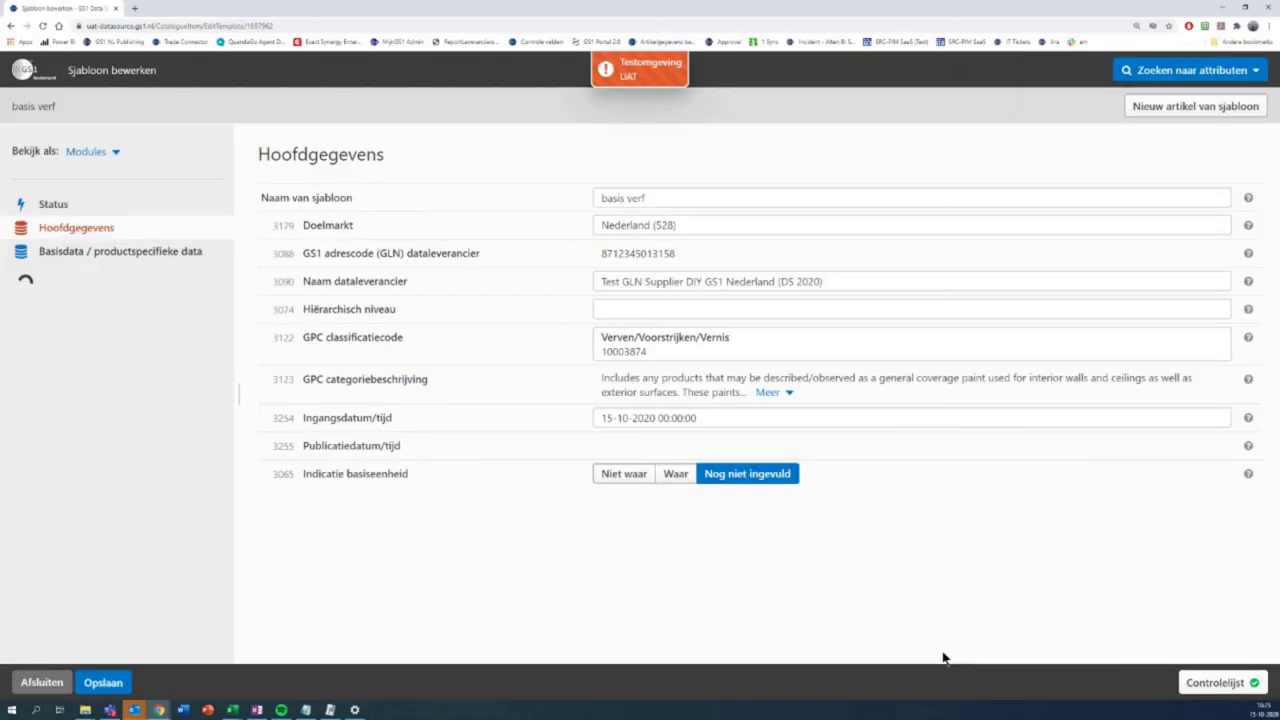
Set the template's Hiërarchisch niveau to Basiseenheid/Stuk (each) and Indicatie basiseenheid to Waar, and save the template.
click(699, 312)
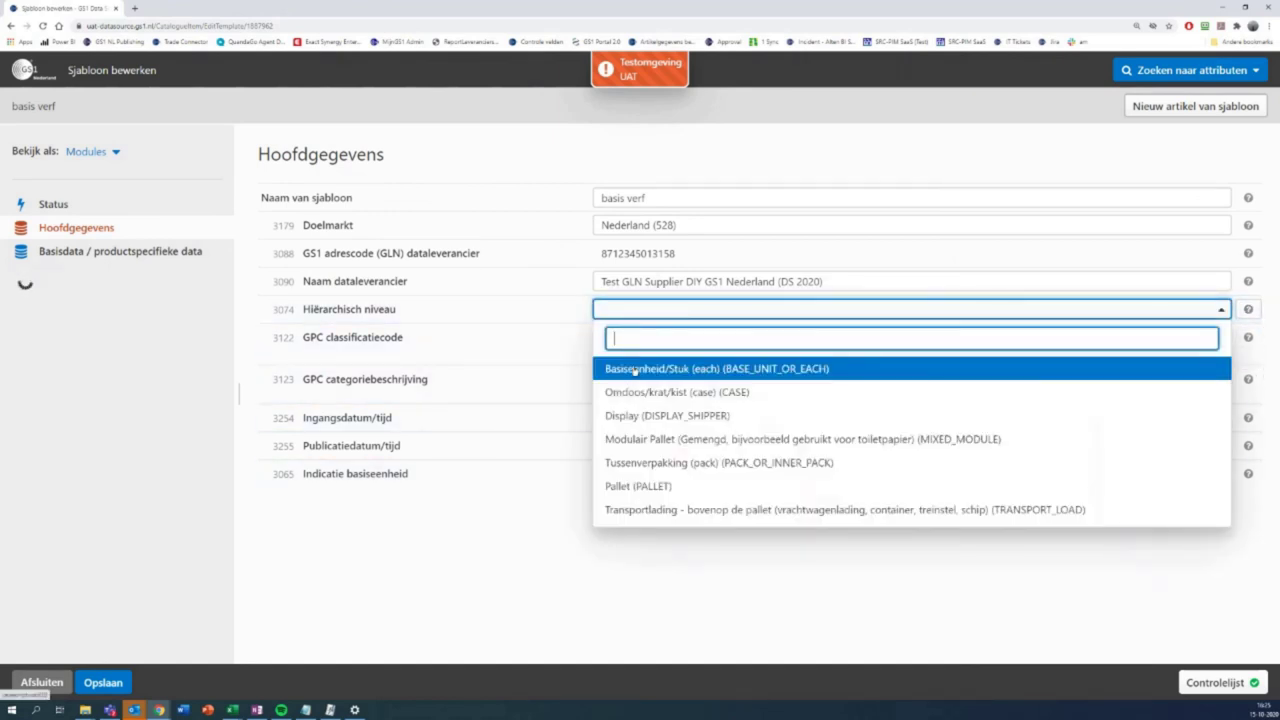
click(700, 366)
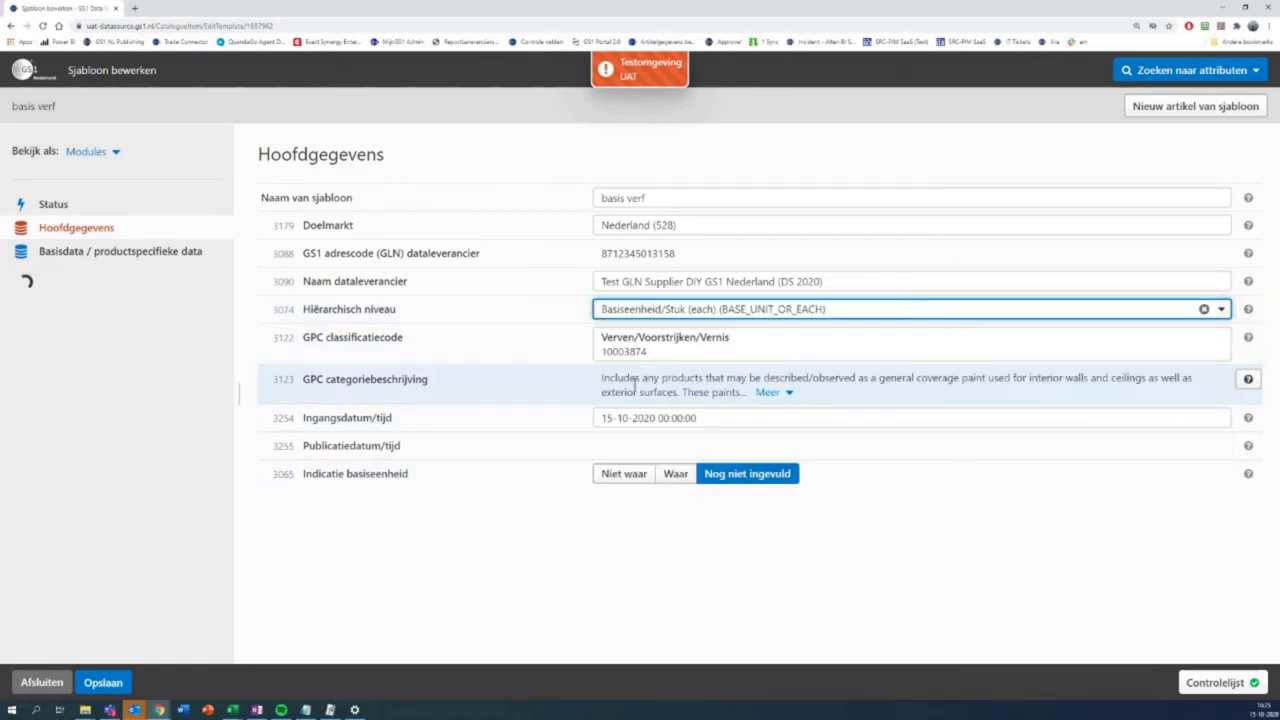
click(676, 476)
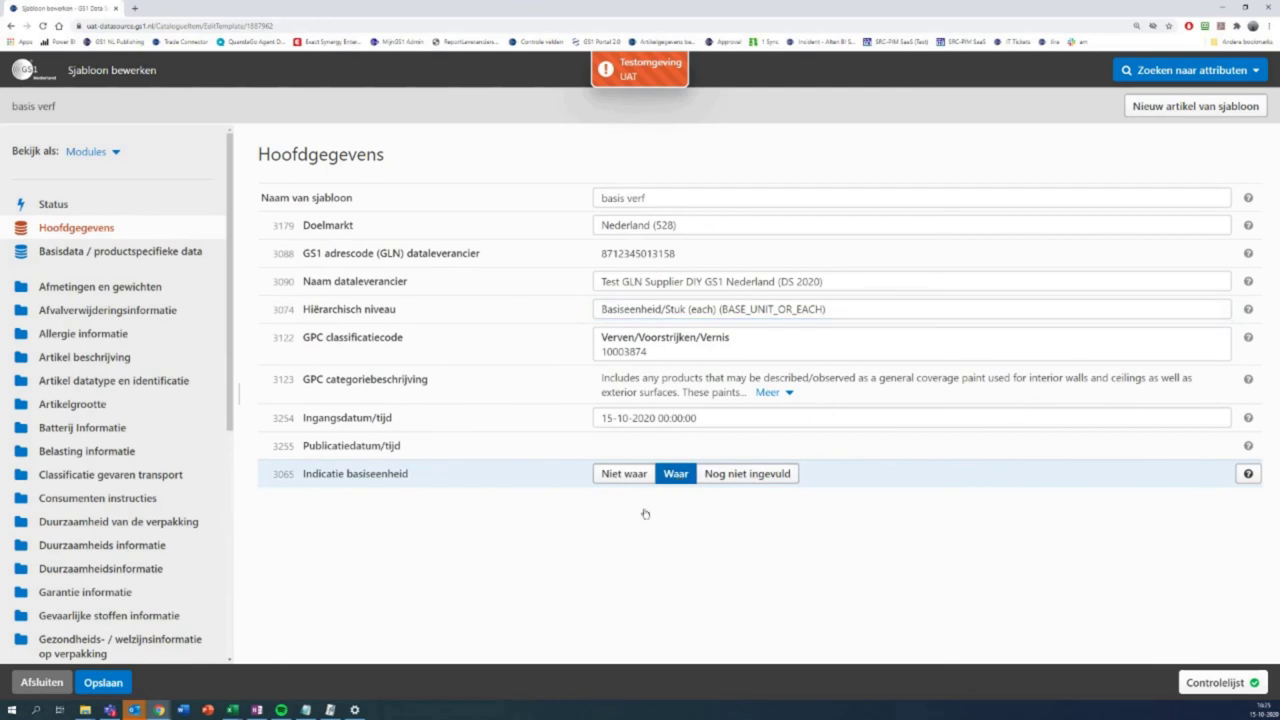
click(116, 684)
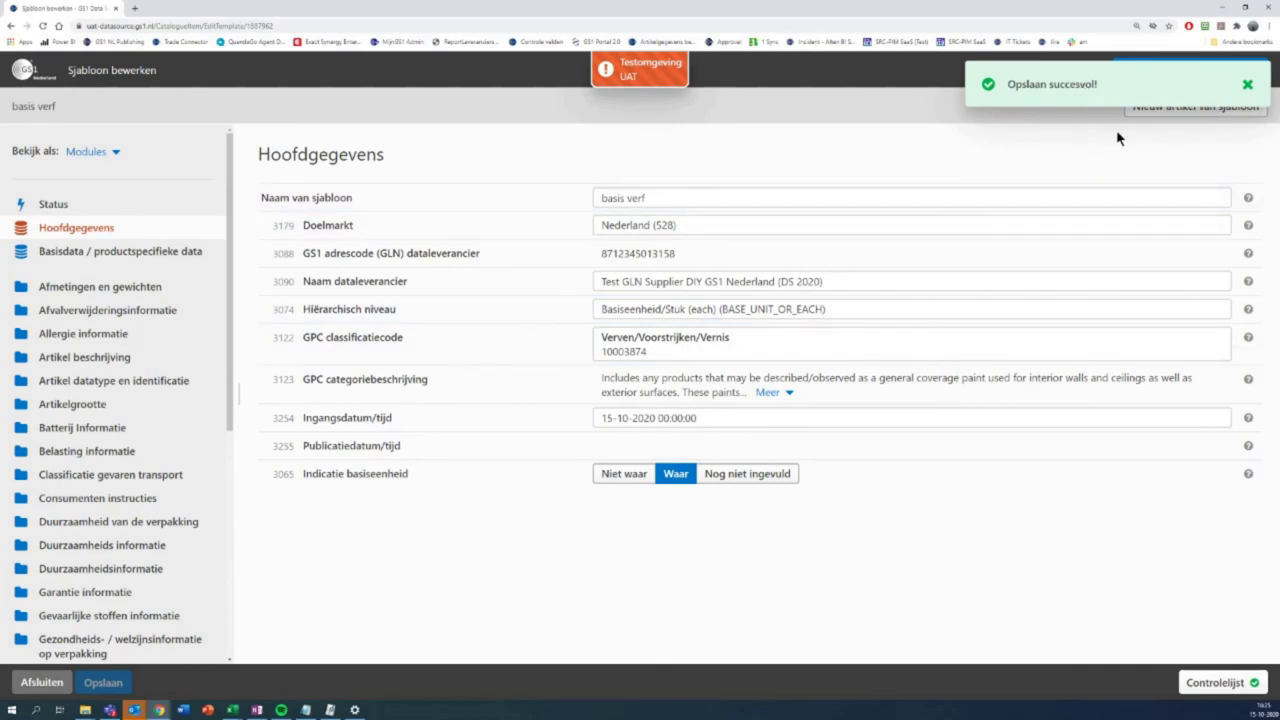
click(1246, 84)
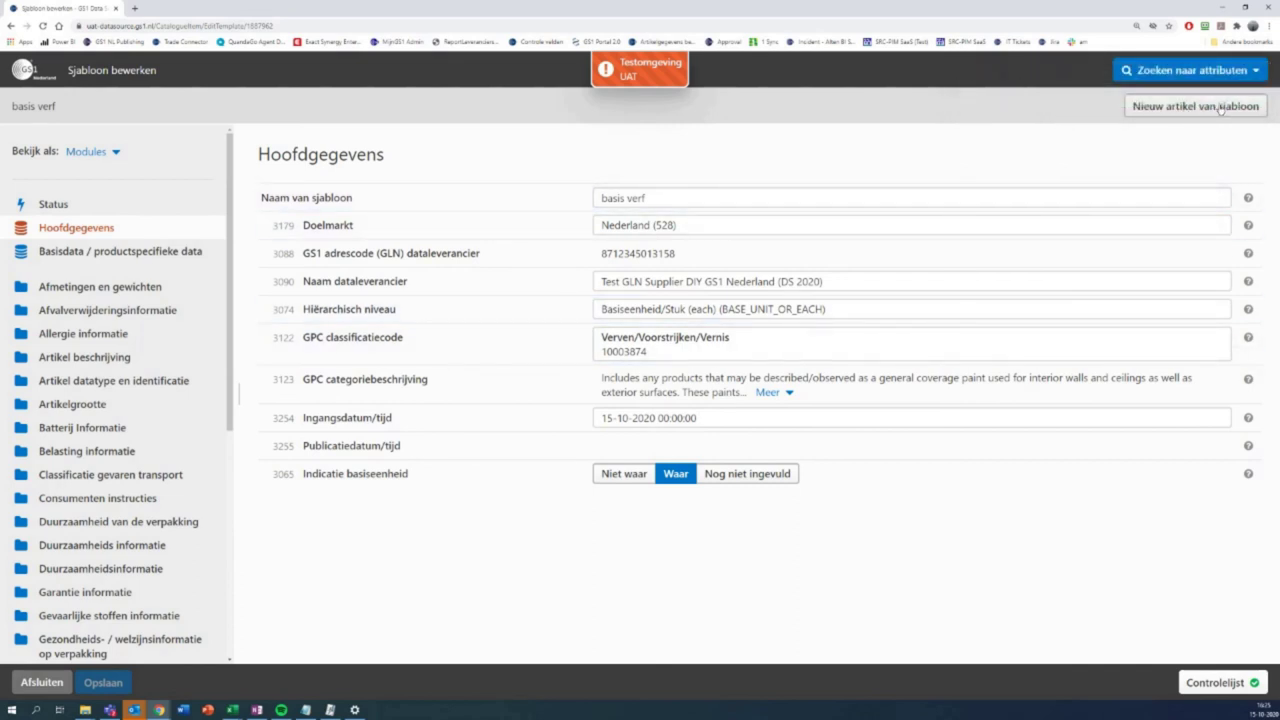
Start a new article from the basis verf template to review its basic data form, and exit without creating it.
click(1220, 108)
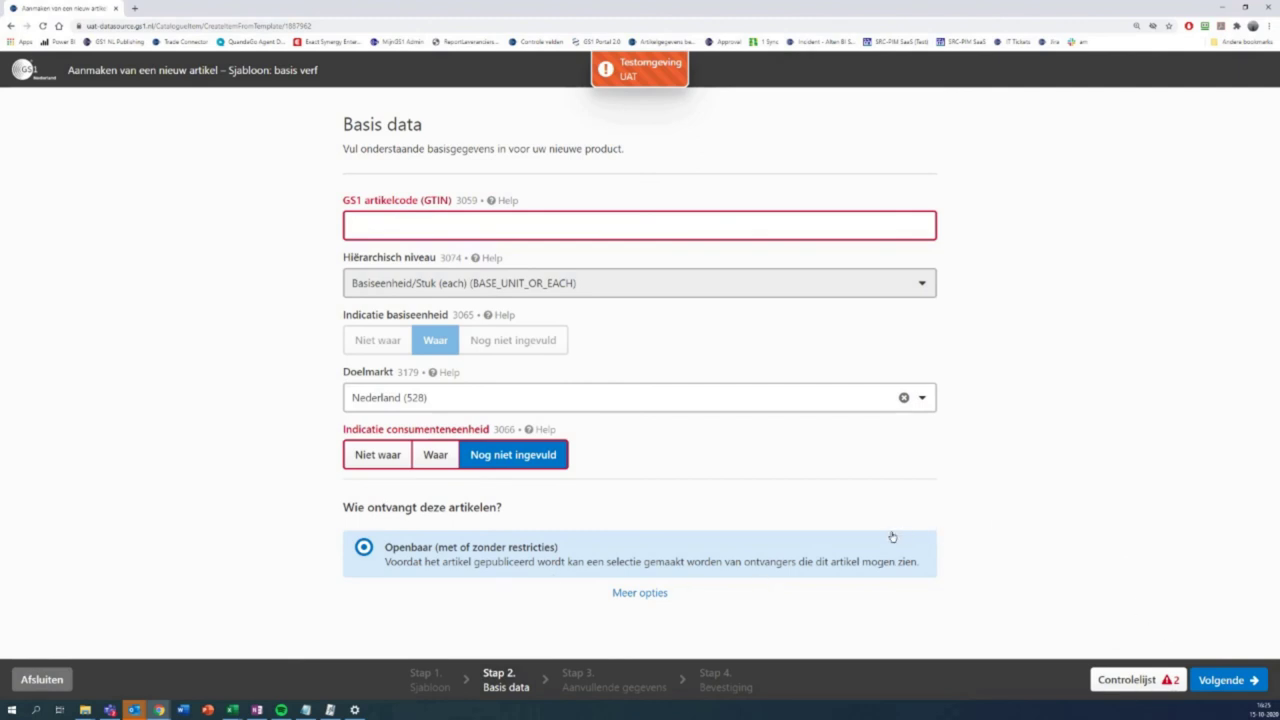
click(52, 681)
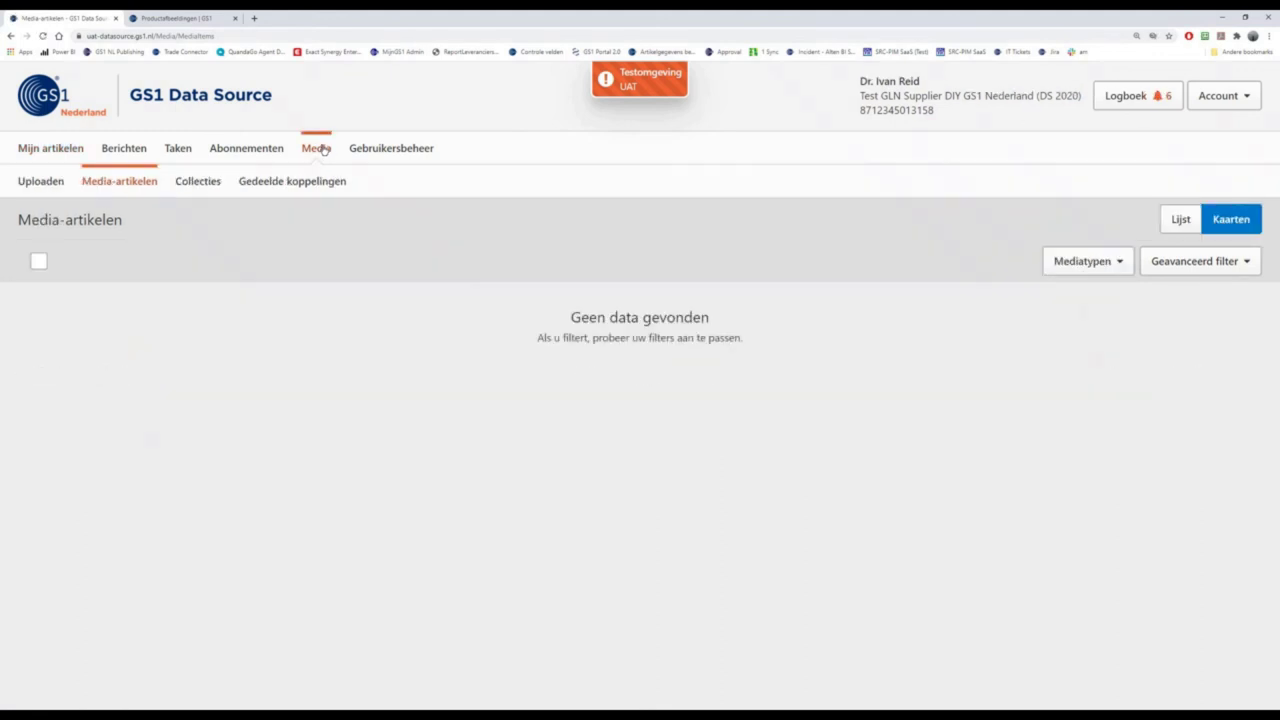
click(41, 183)
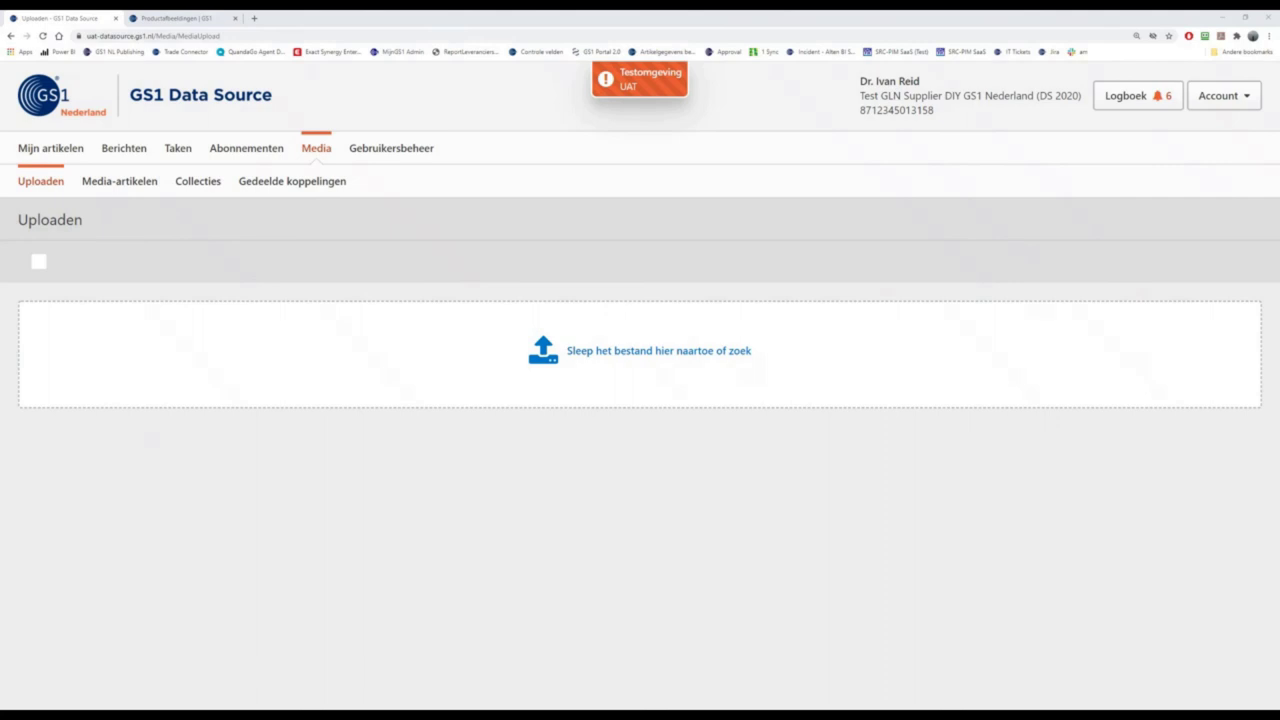
drag(433, 347, 425, 348)
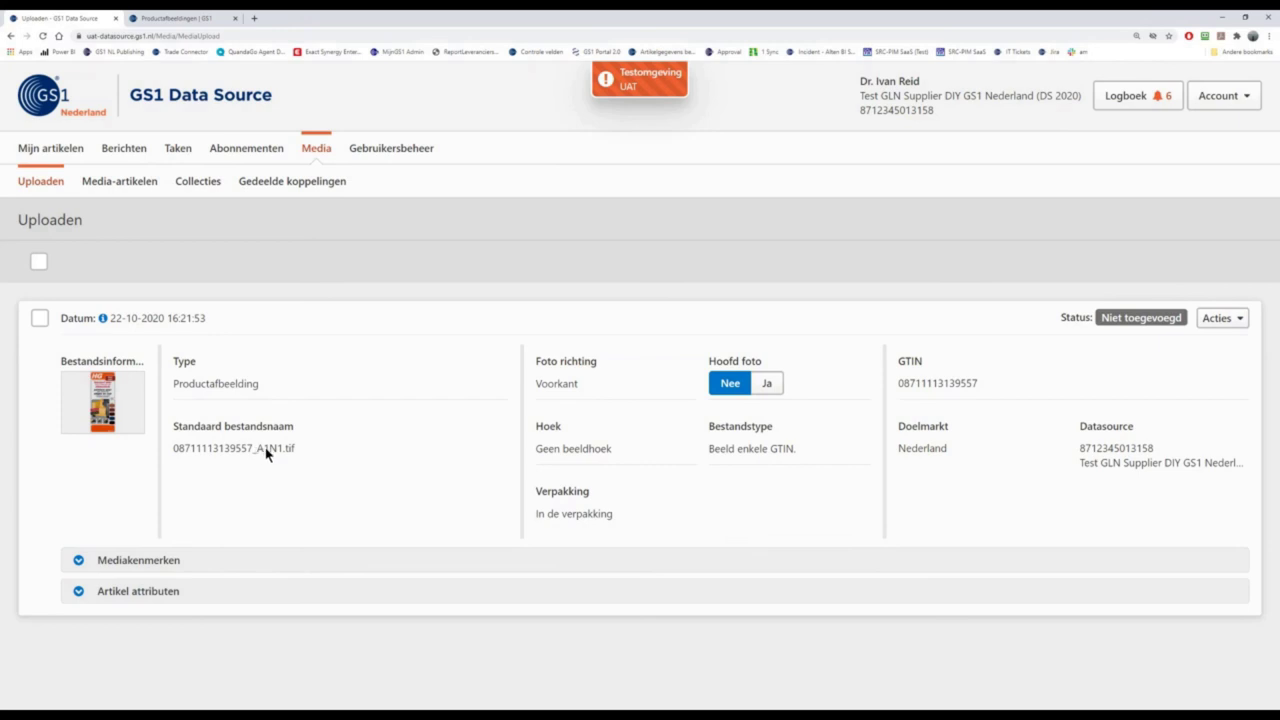
click(208, 19)
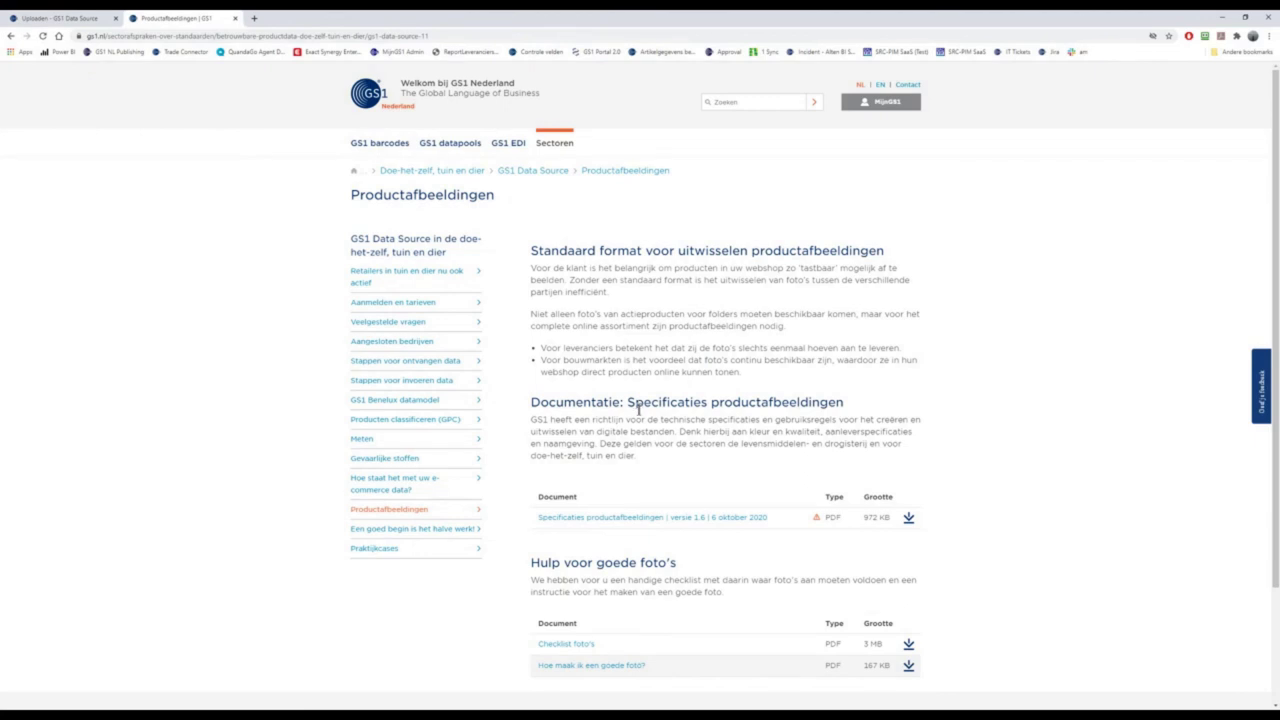
click(70, 20)
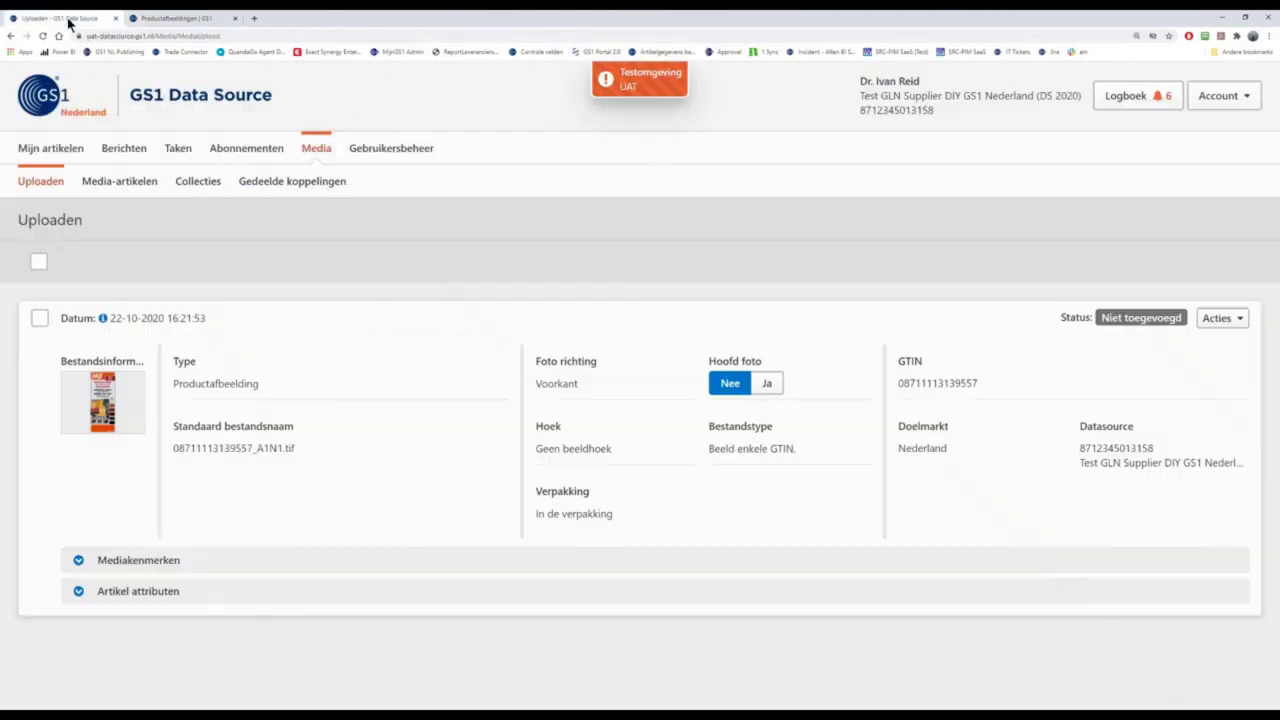
click(1226, 321)
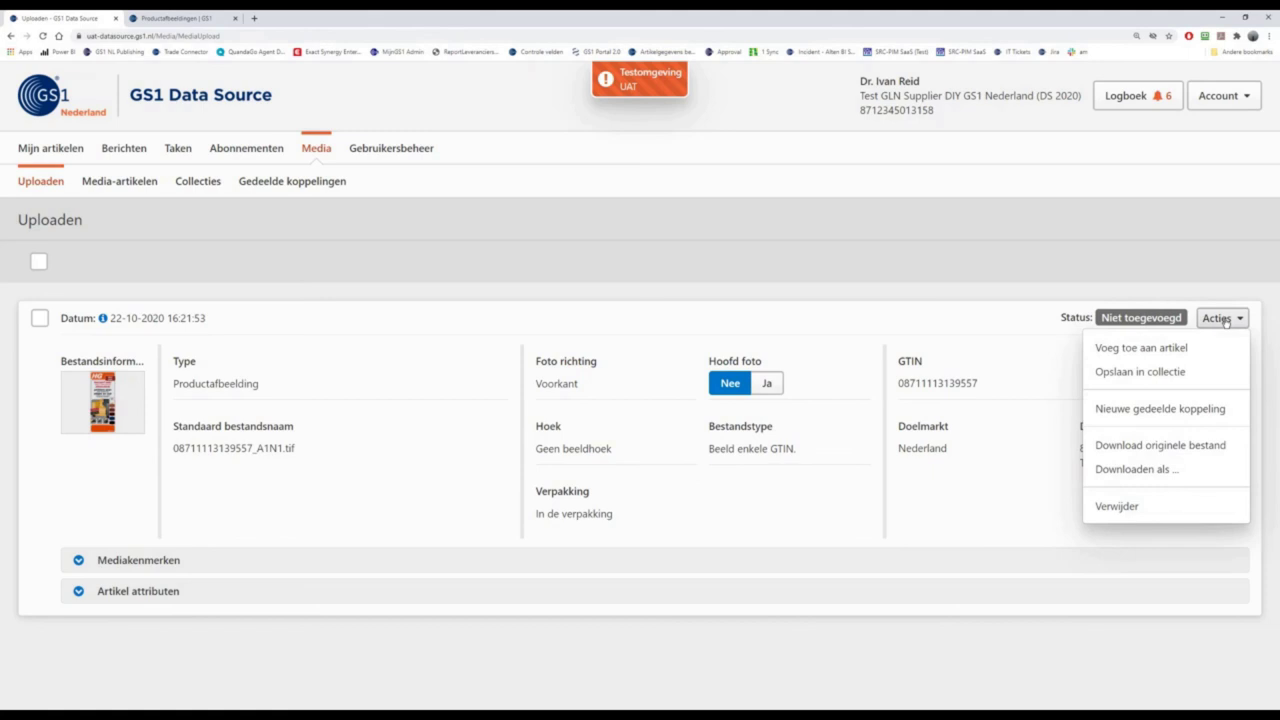
click(1164, 350)
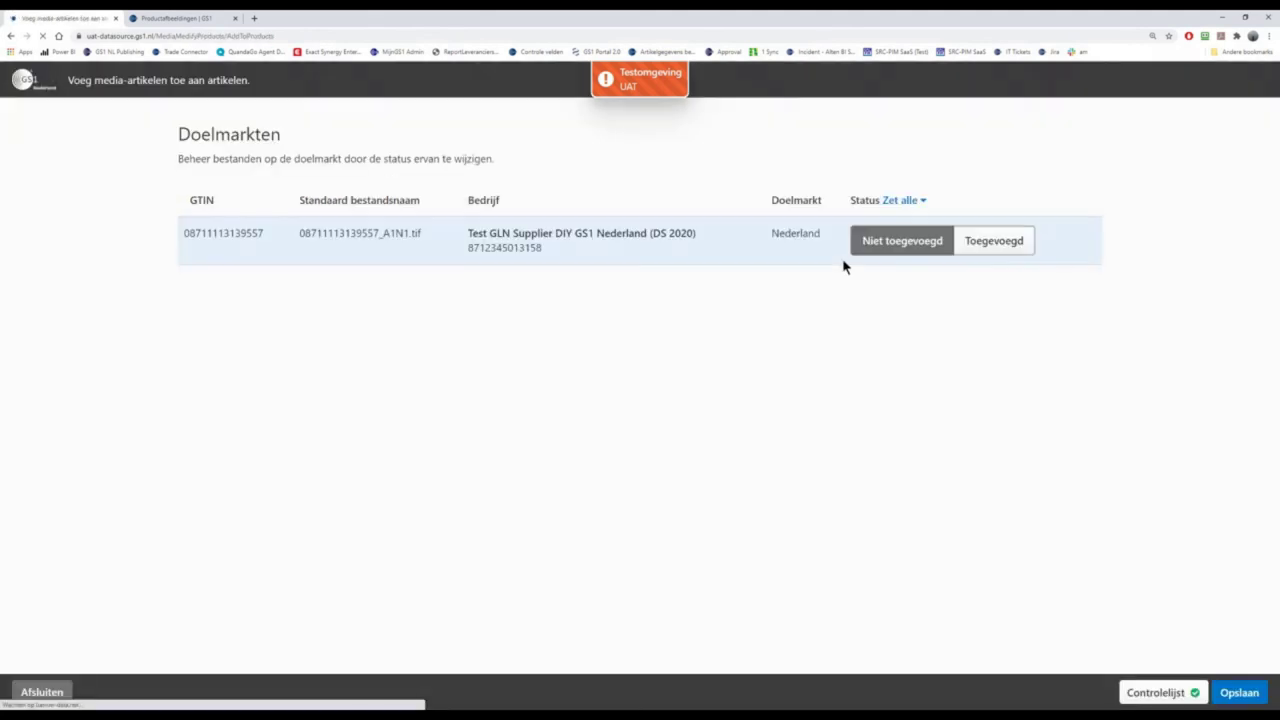
click(996, 242)
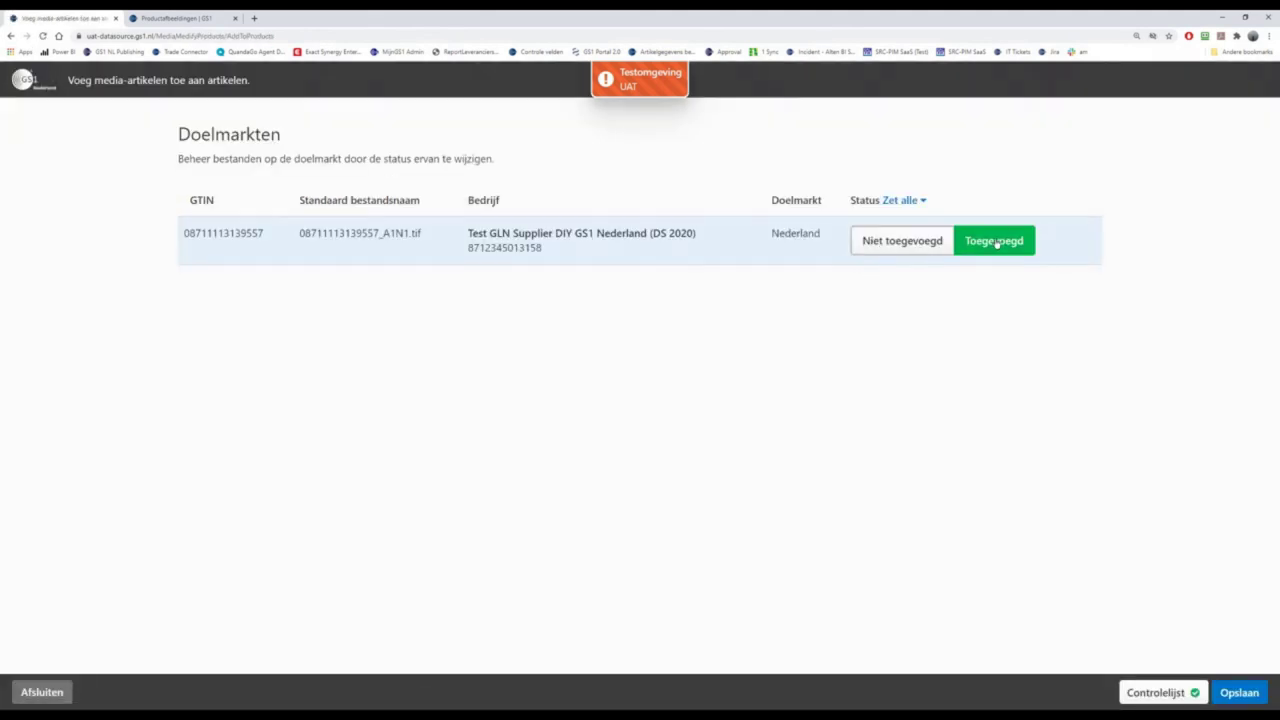
click(1241, 694)
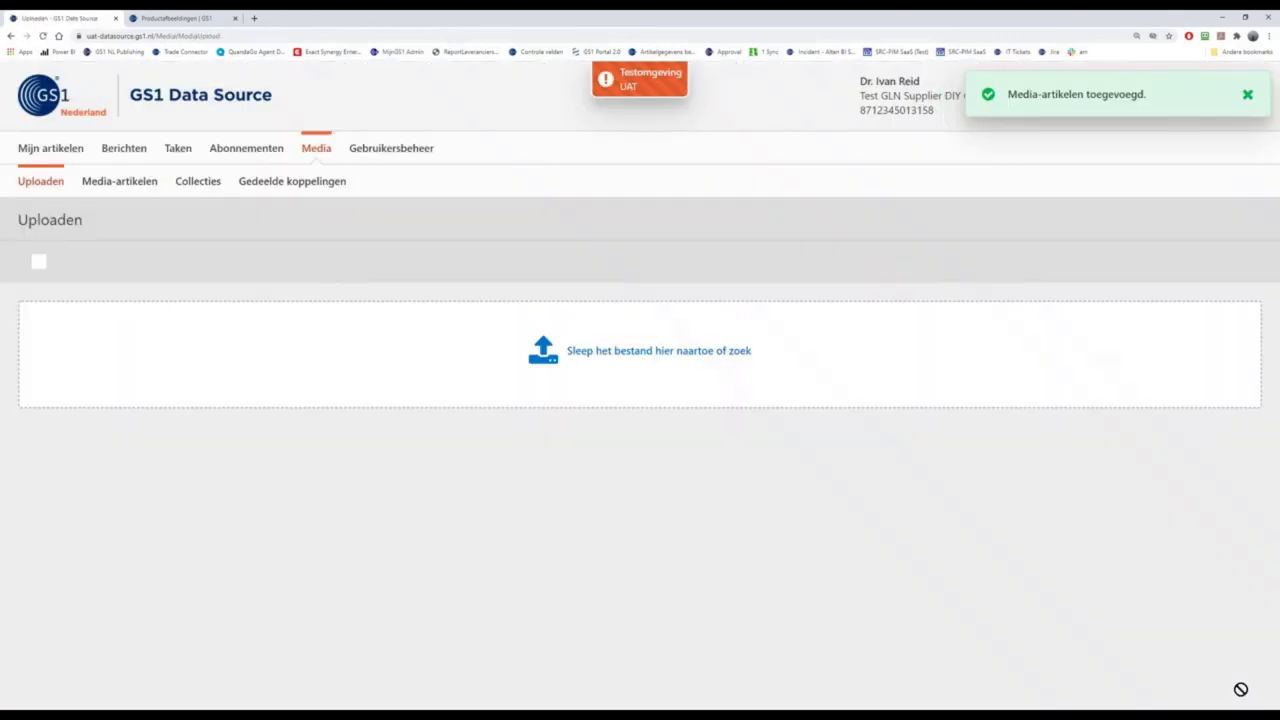
click(48, 150)
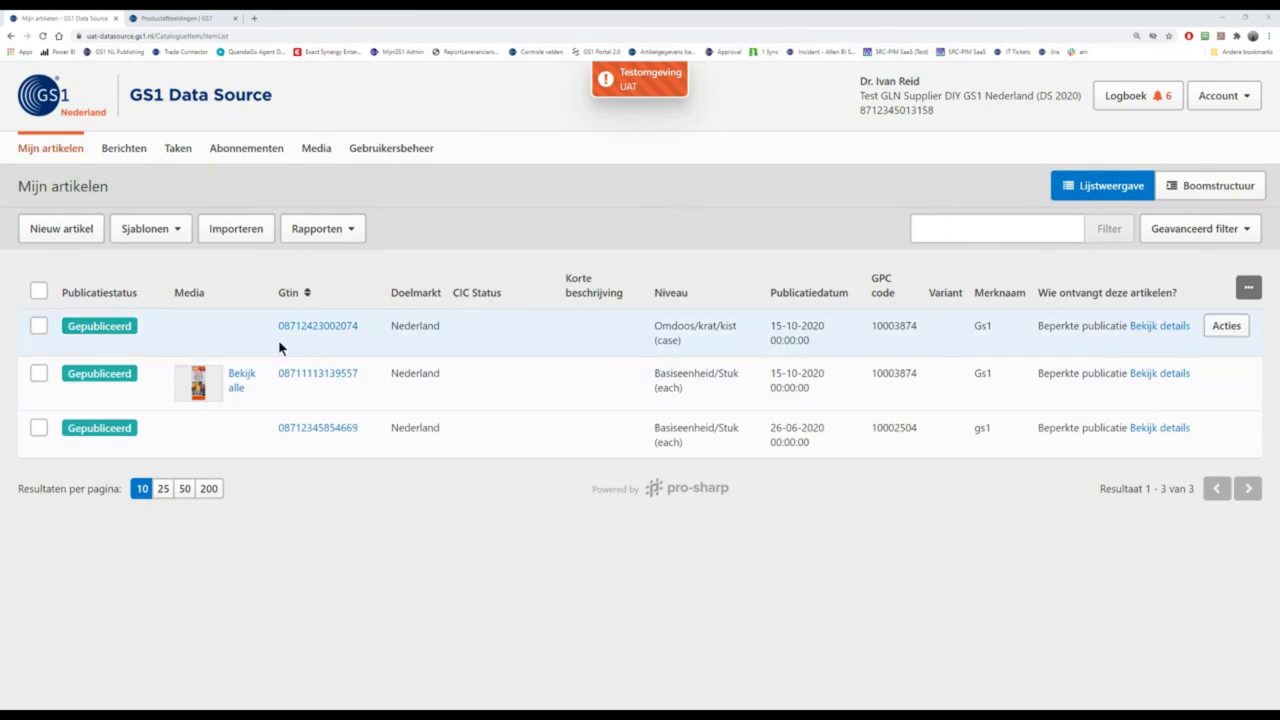
click(314, 328)
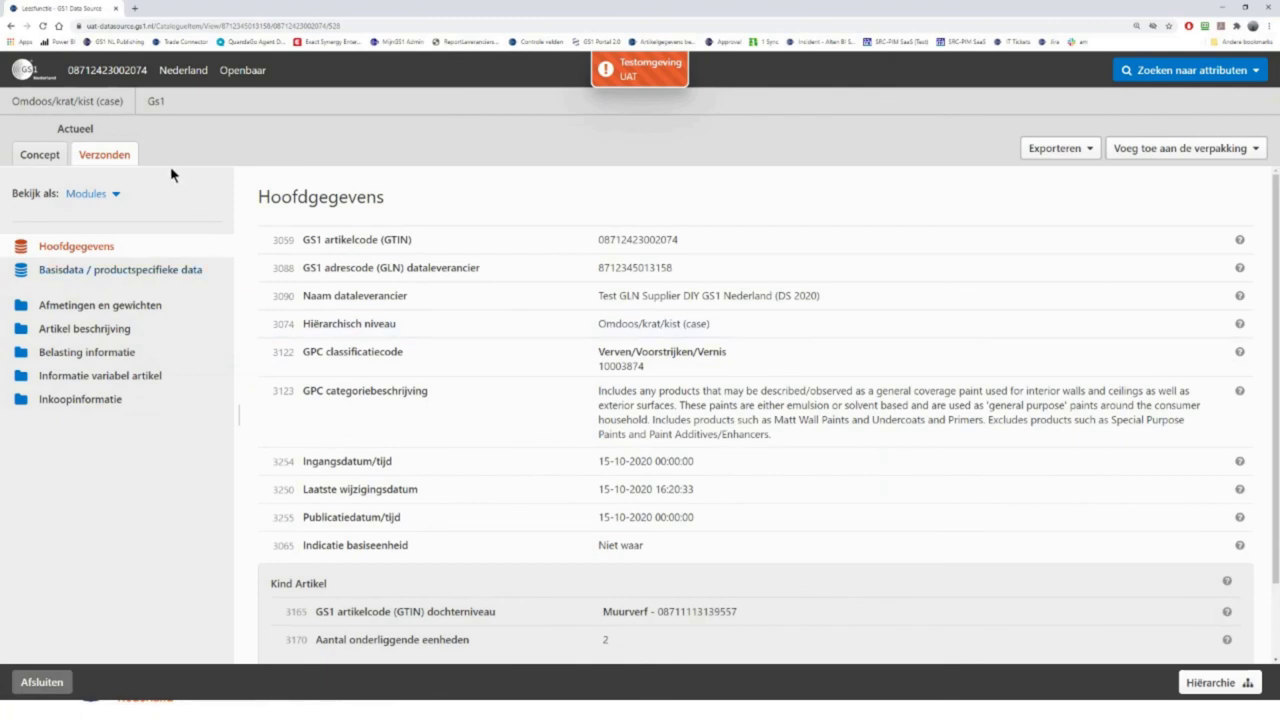
click(53, 155)
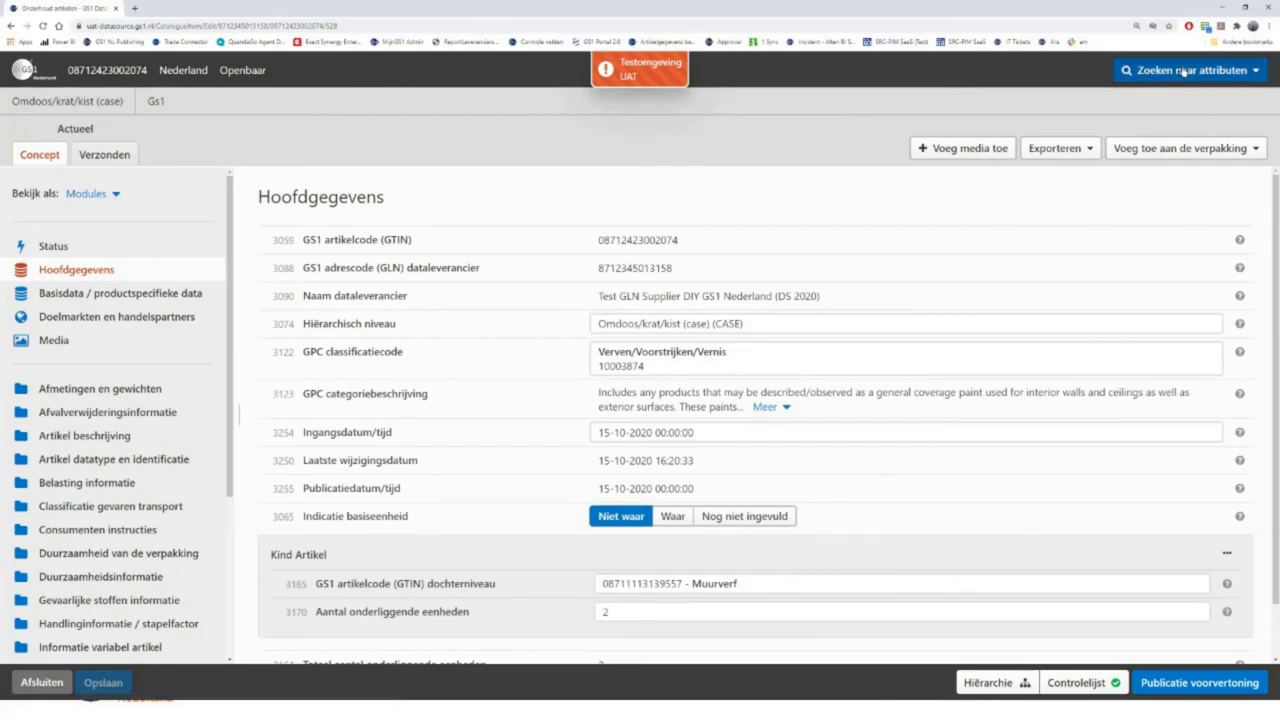
click(1180, 74)
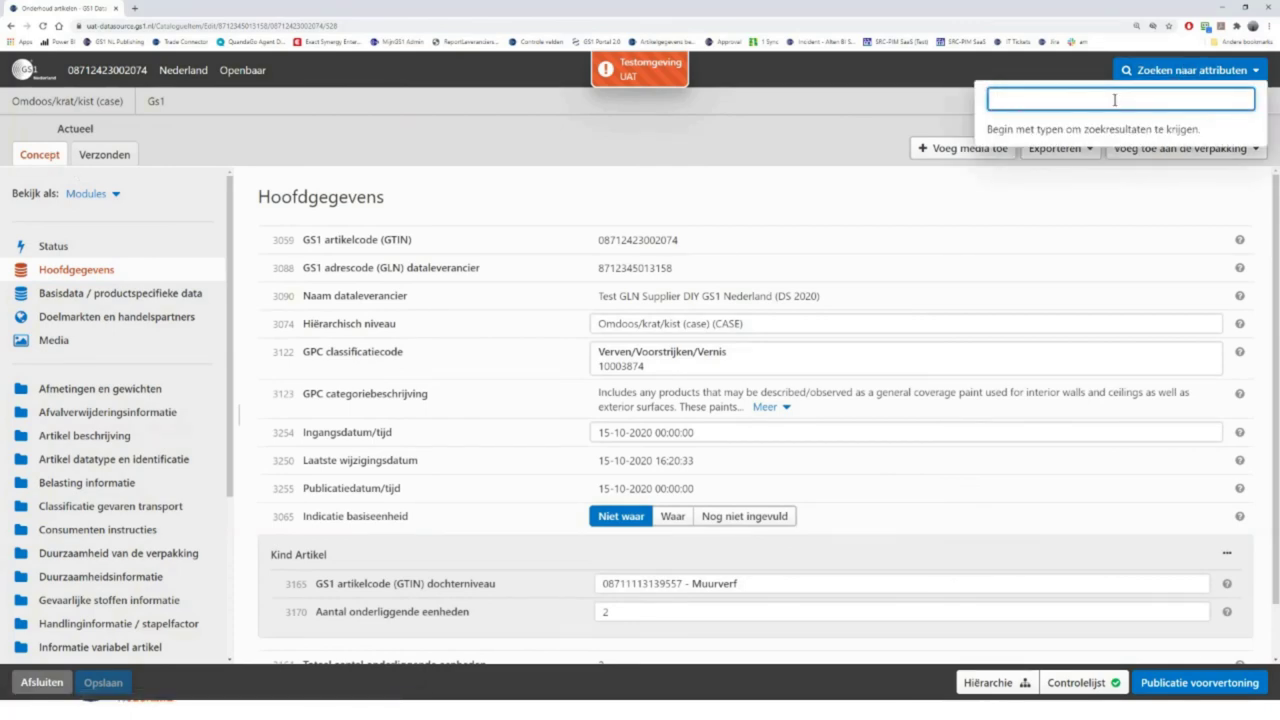
text(productie)
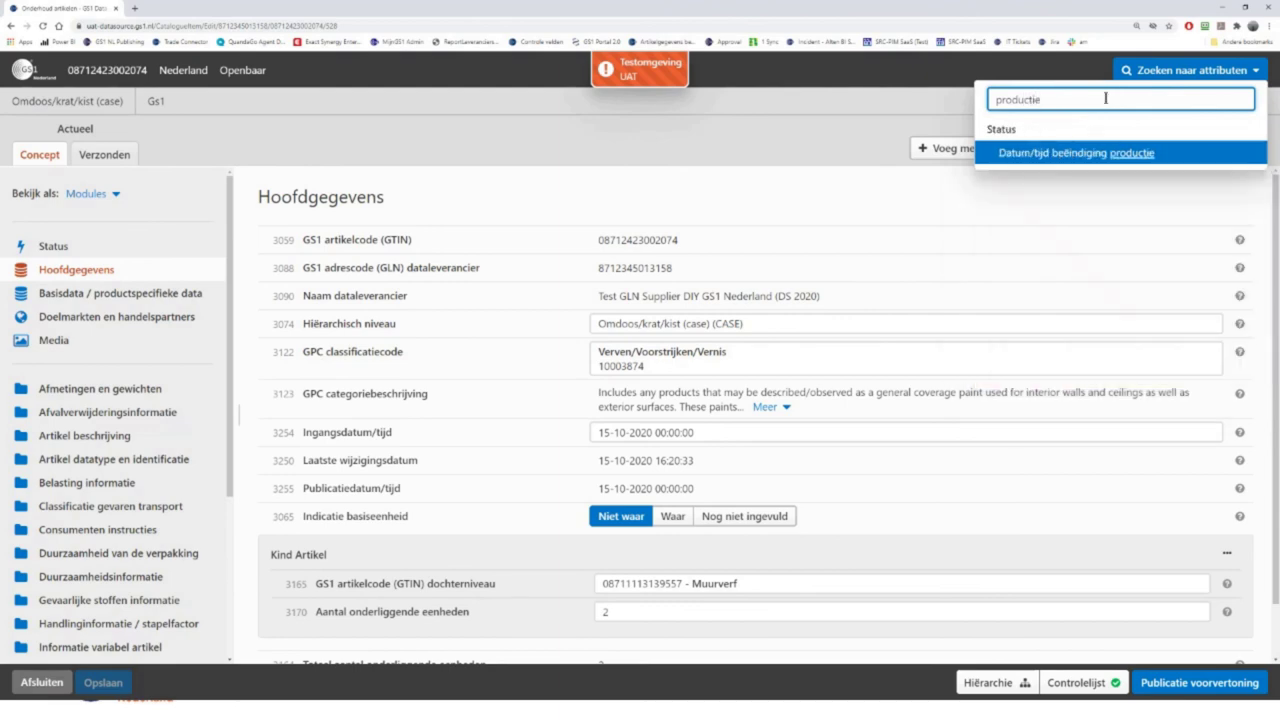
click(1099, 152)
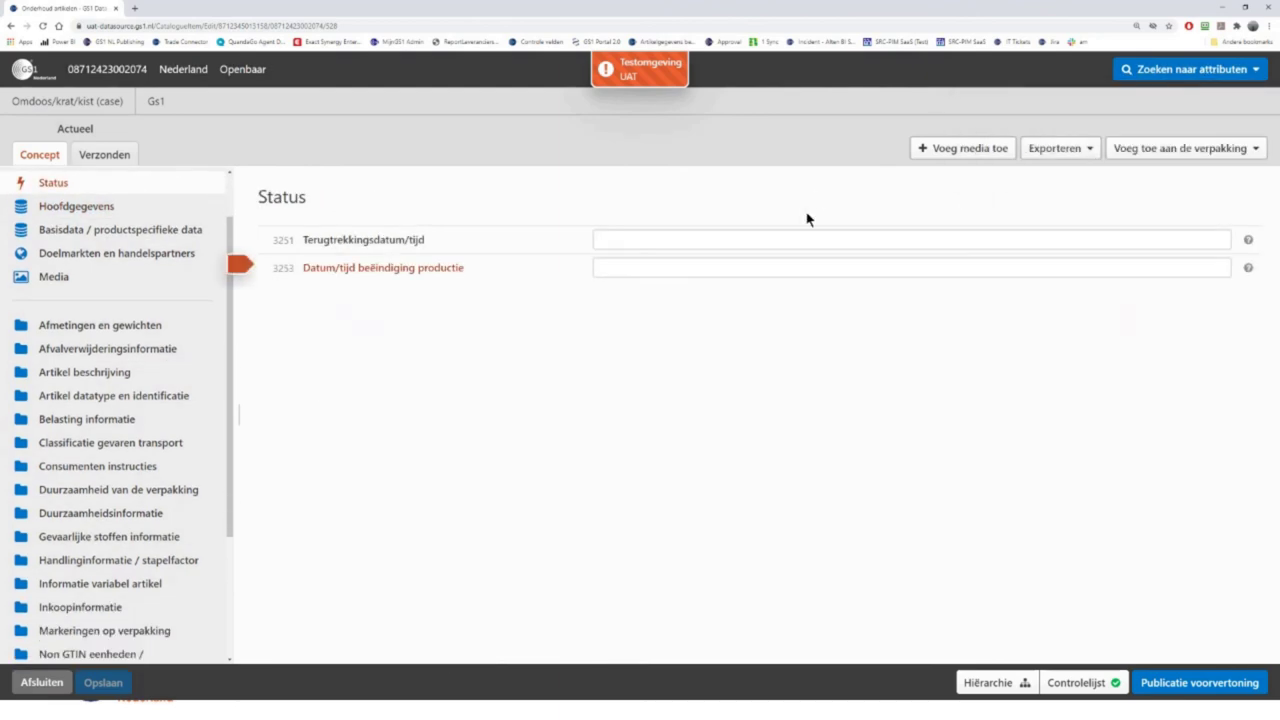
click(749, 268)
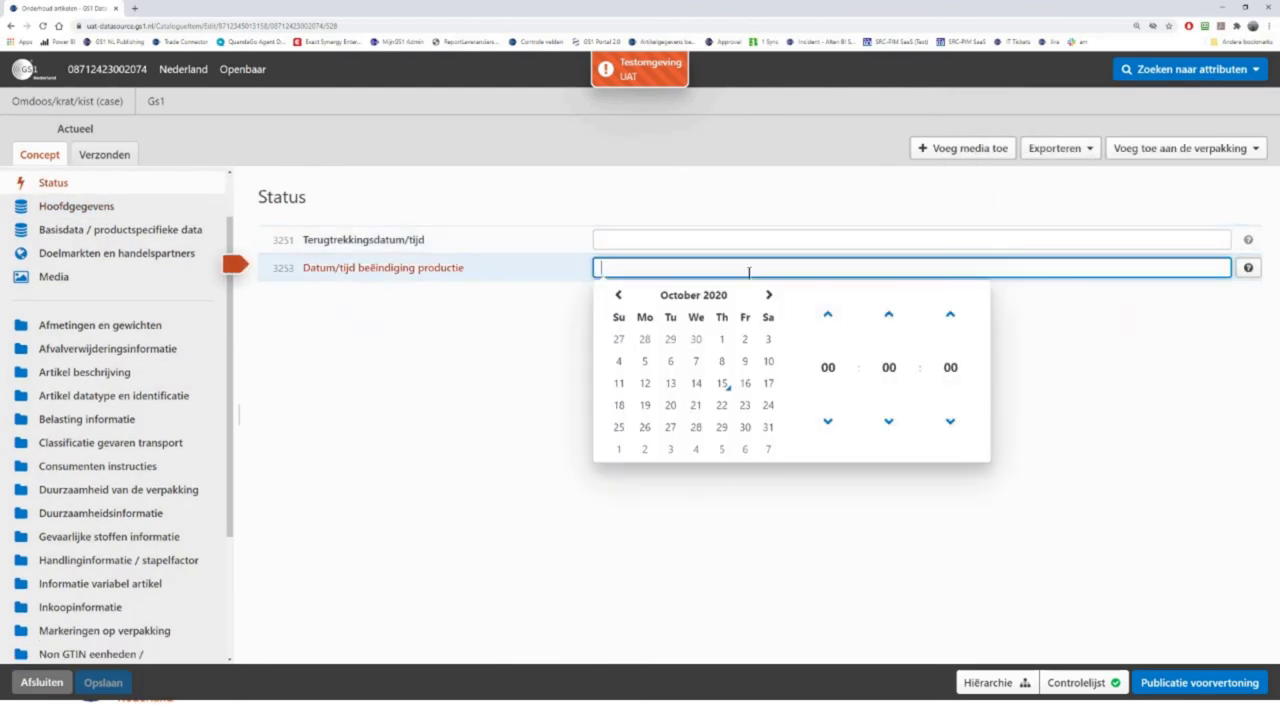
click(745, 383)
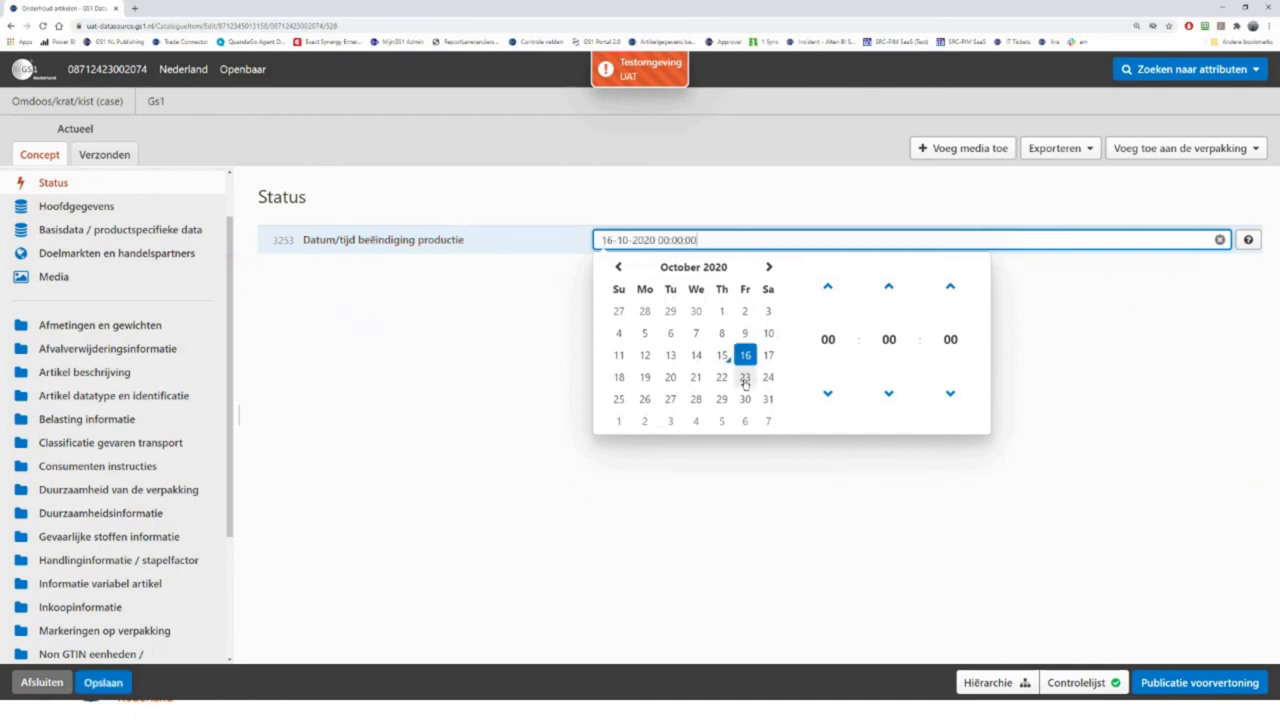
click(728, 502)
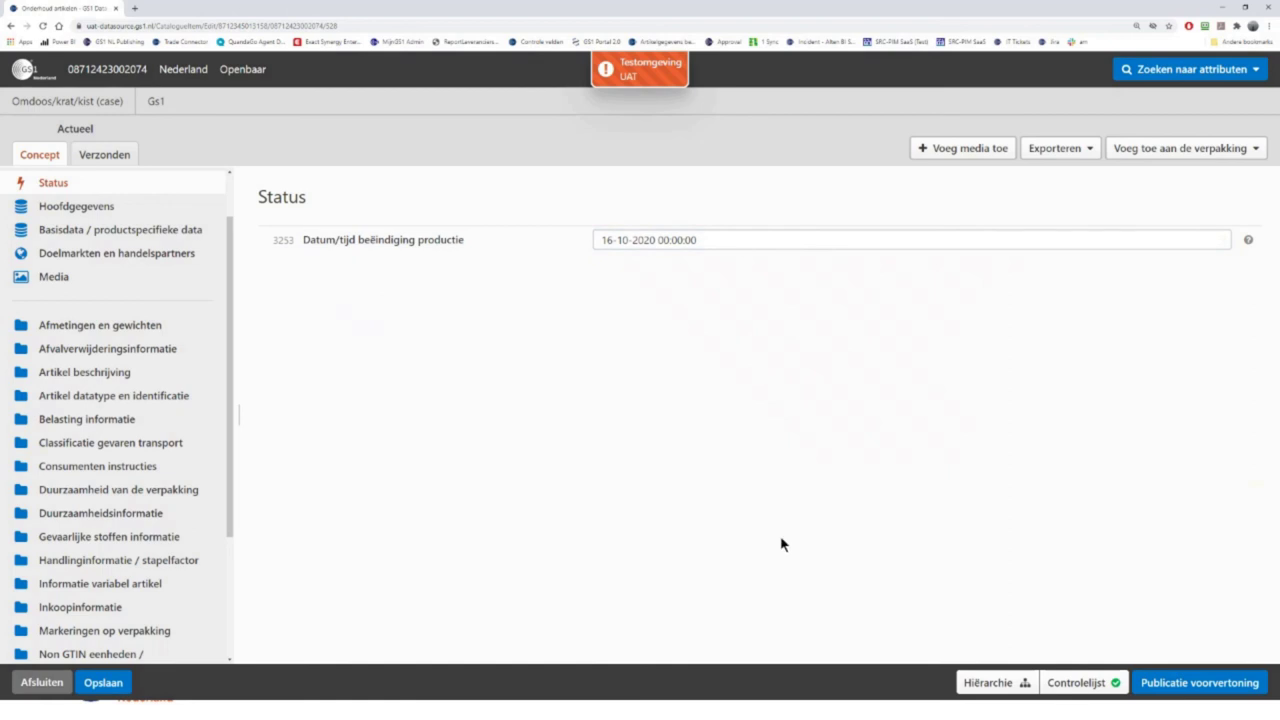
click(1191, 684)
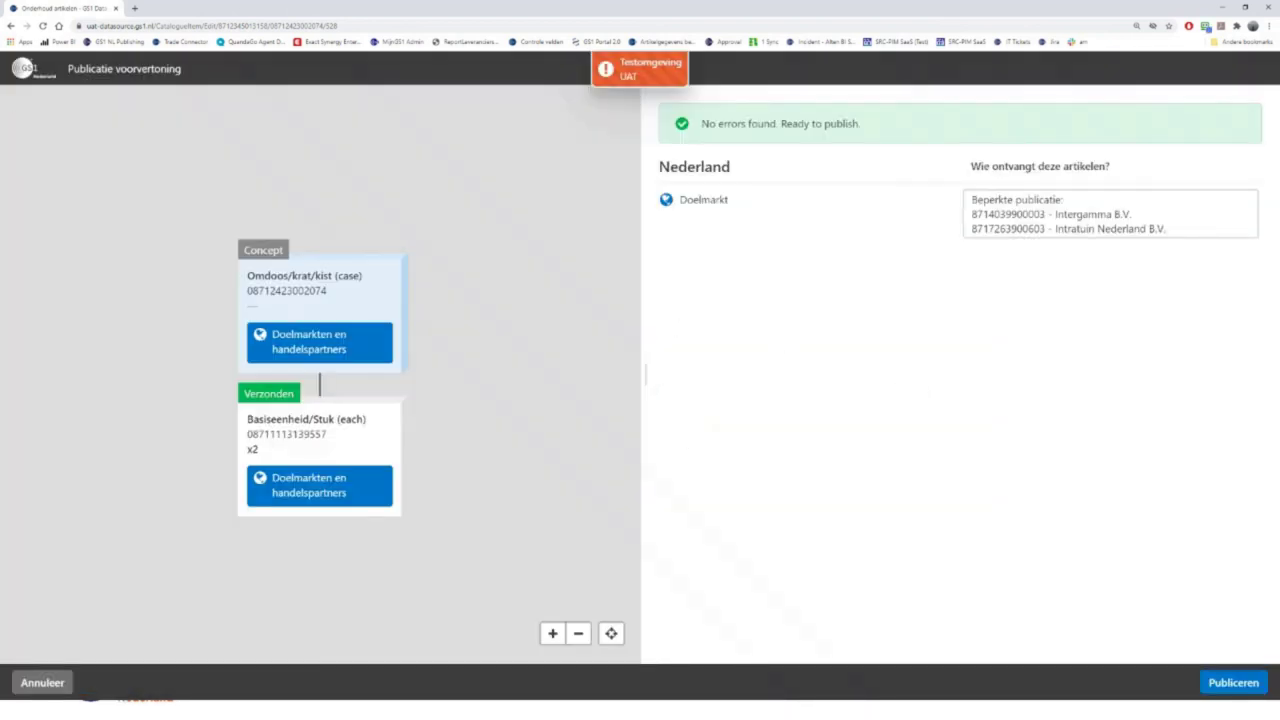
click(1229, 687)
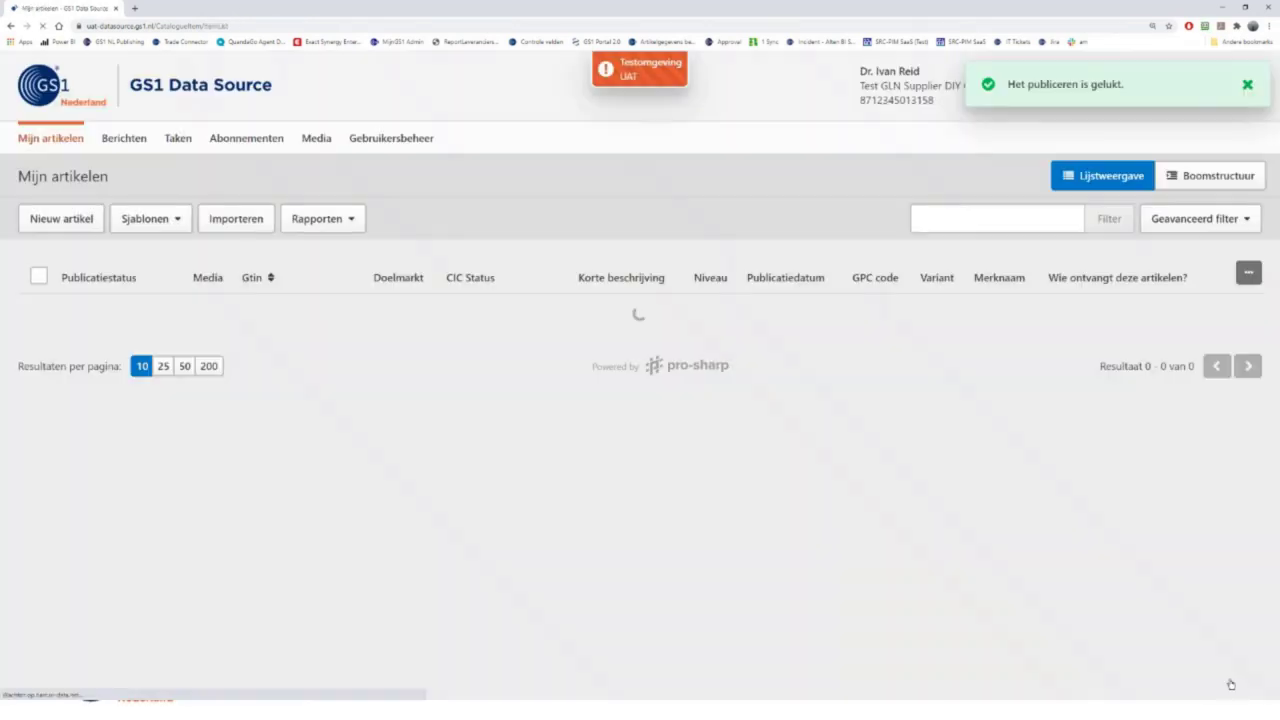